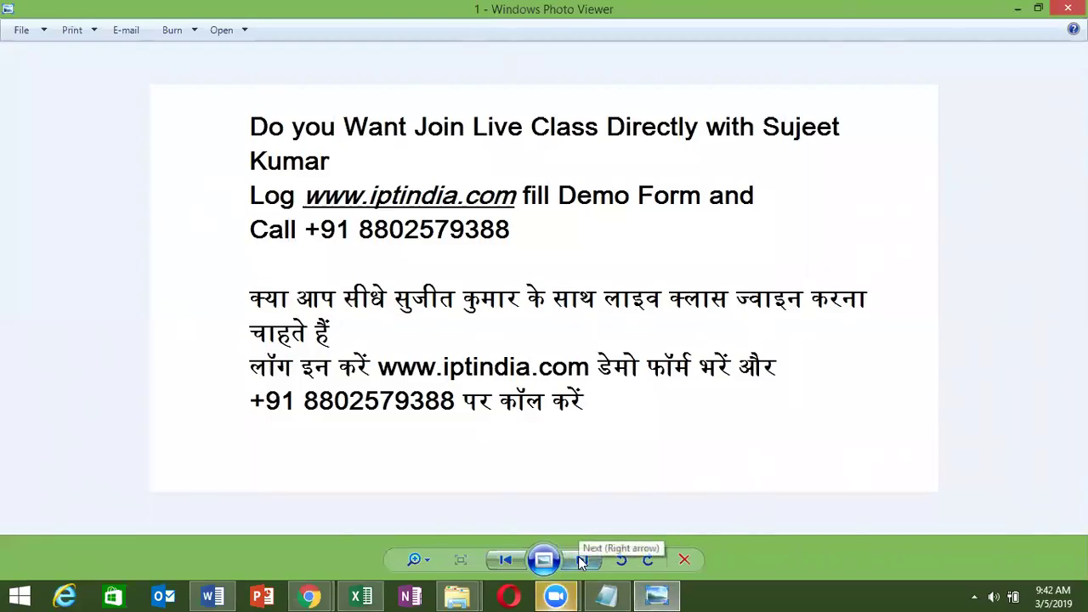
Step: Advance past the promotional image and close Windows Photo Viewer
left_click(580, 561)
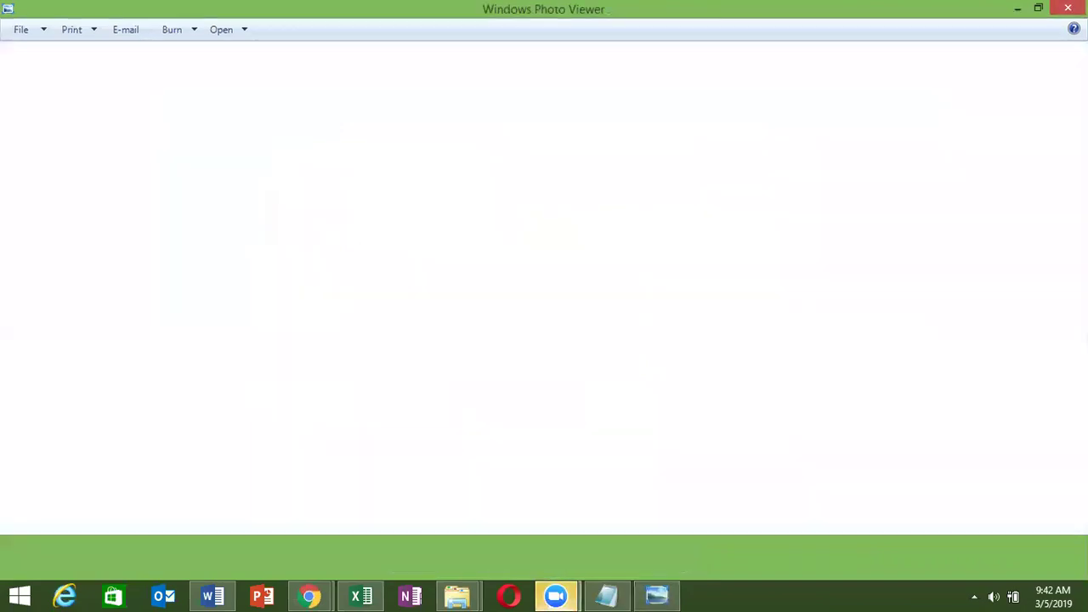
key("alt+F4")
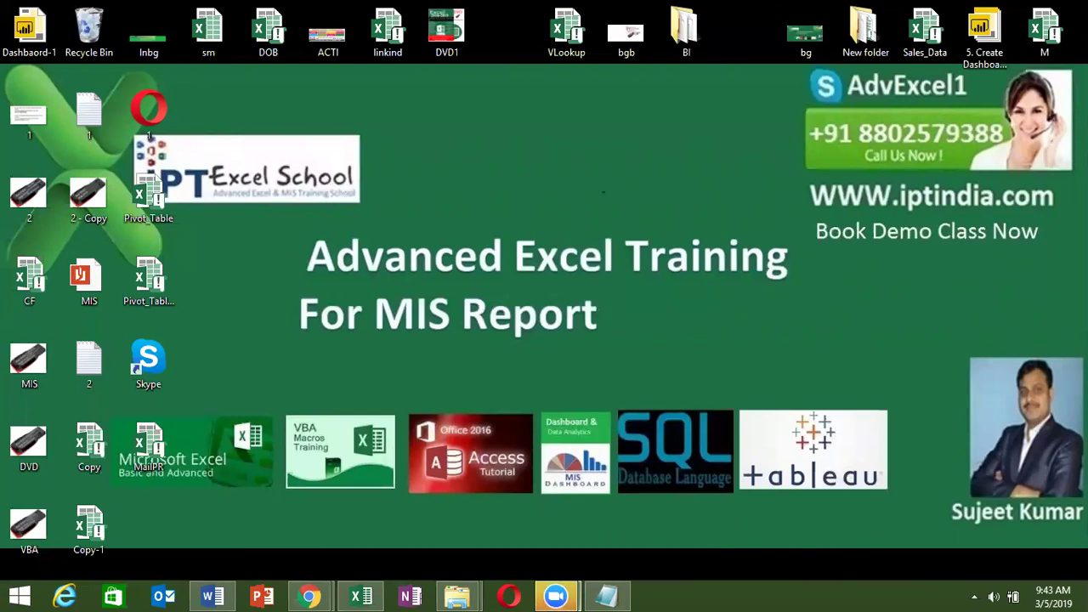
Step: In Book1, enter 20 in A1 and a =A1 reference formula in C1
left_click(363, 595)
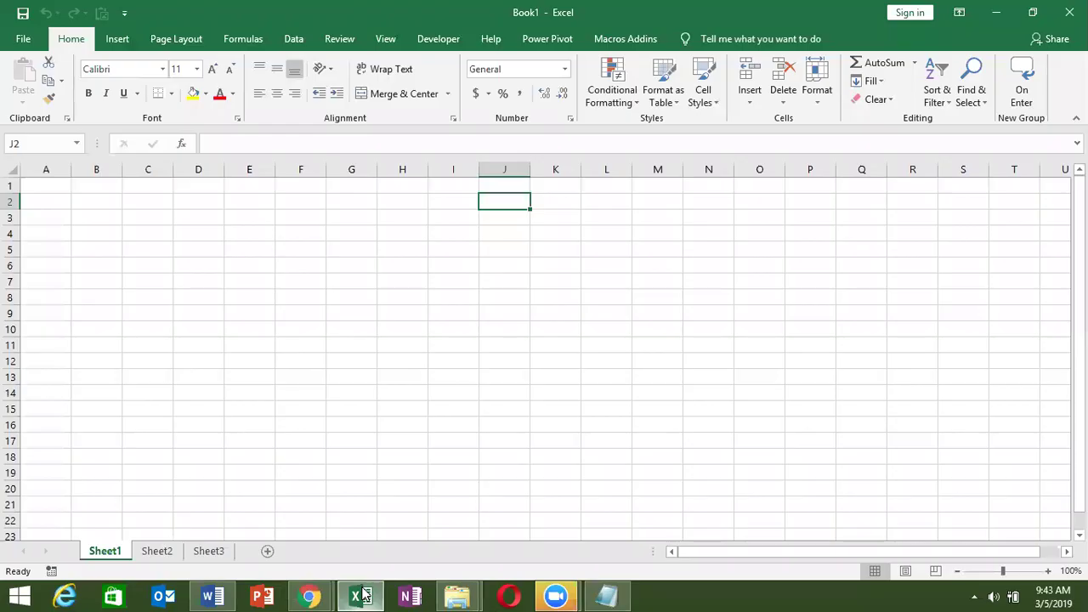
left_click(59, 183)
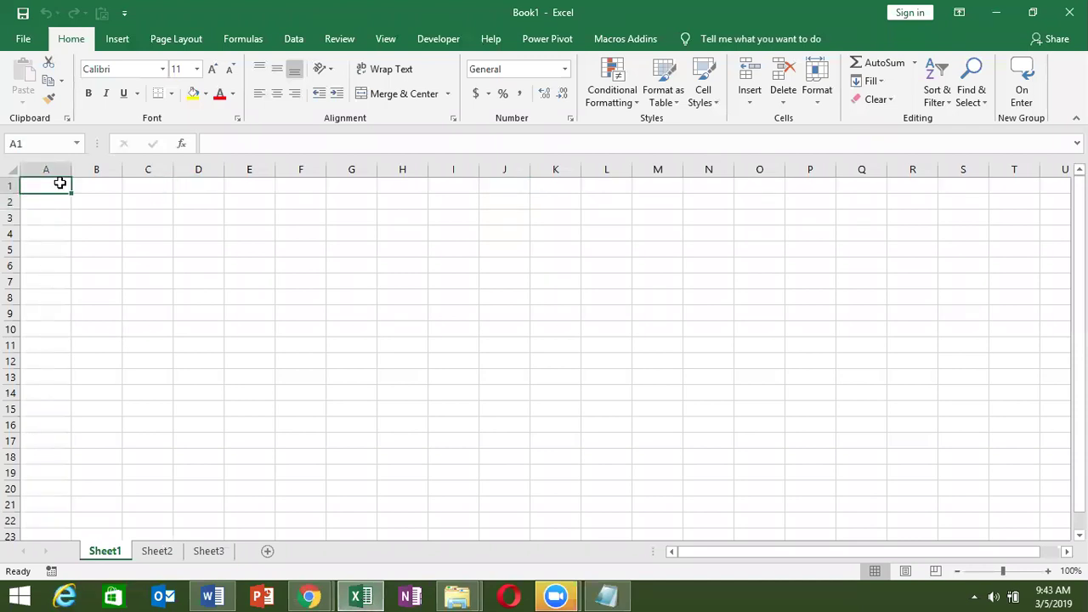
left_click(110, 40)
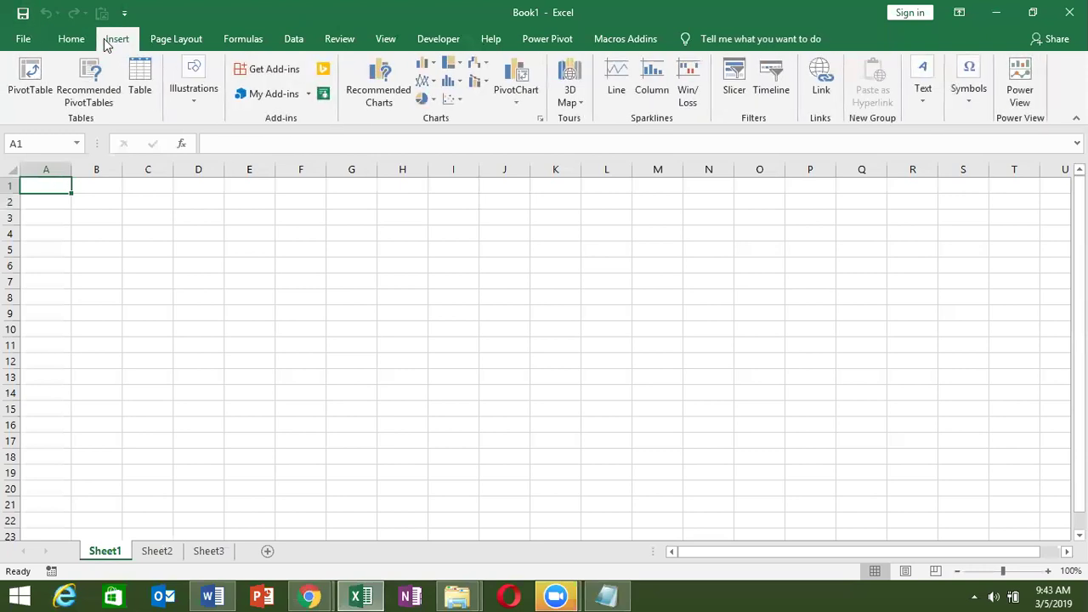
type("20")
key("Tab")
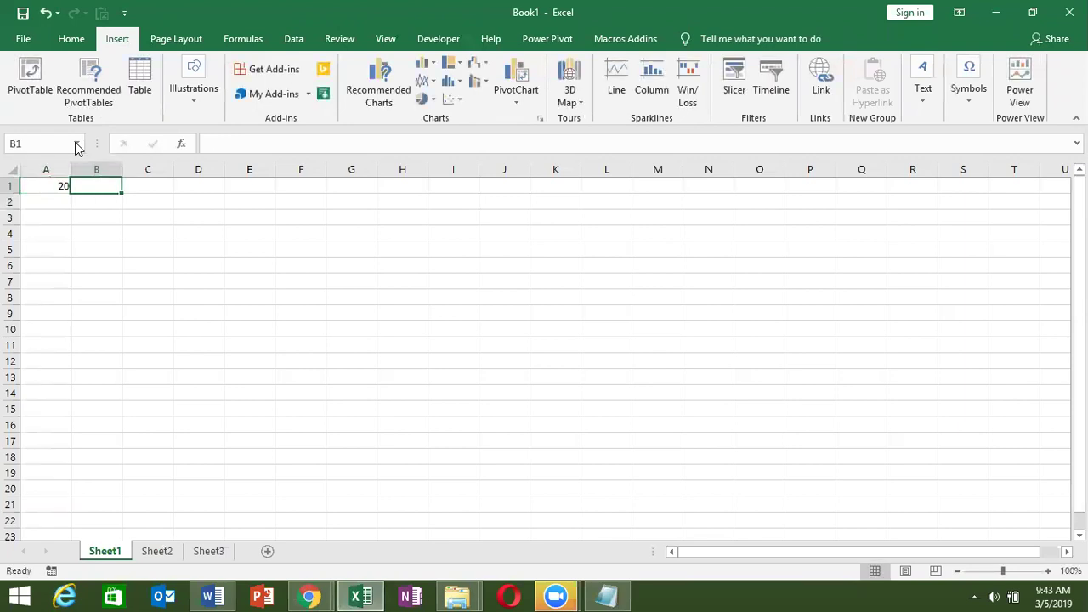
key("Tab")
type("=")
left_click(53, 188)
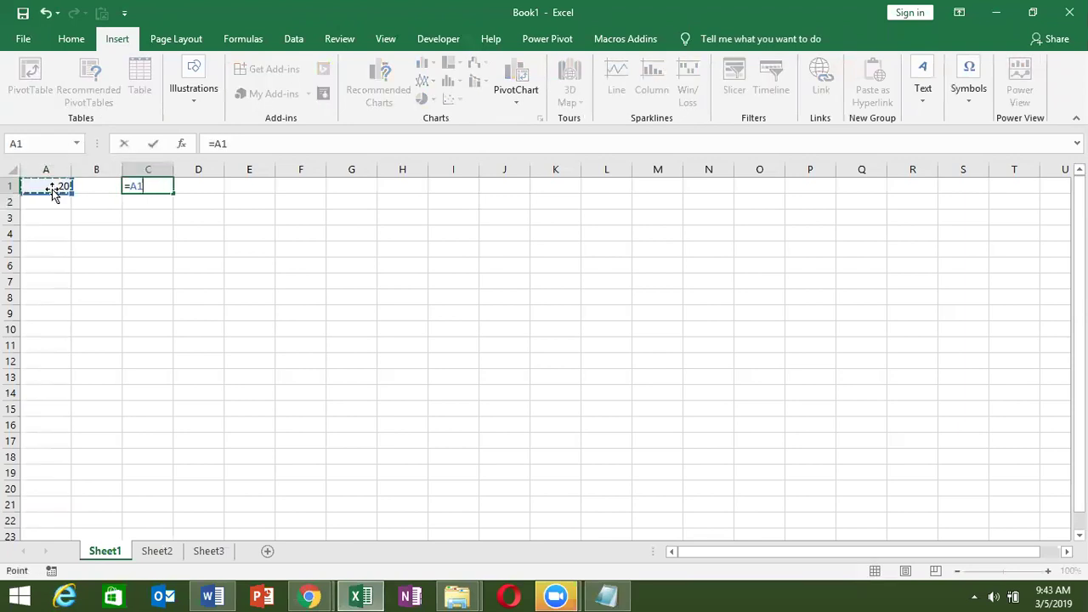
key("Return")
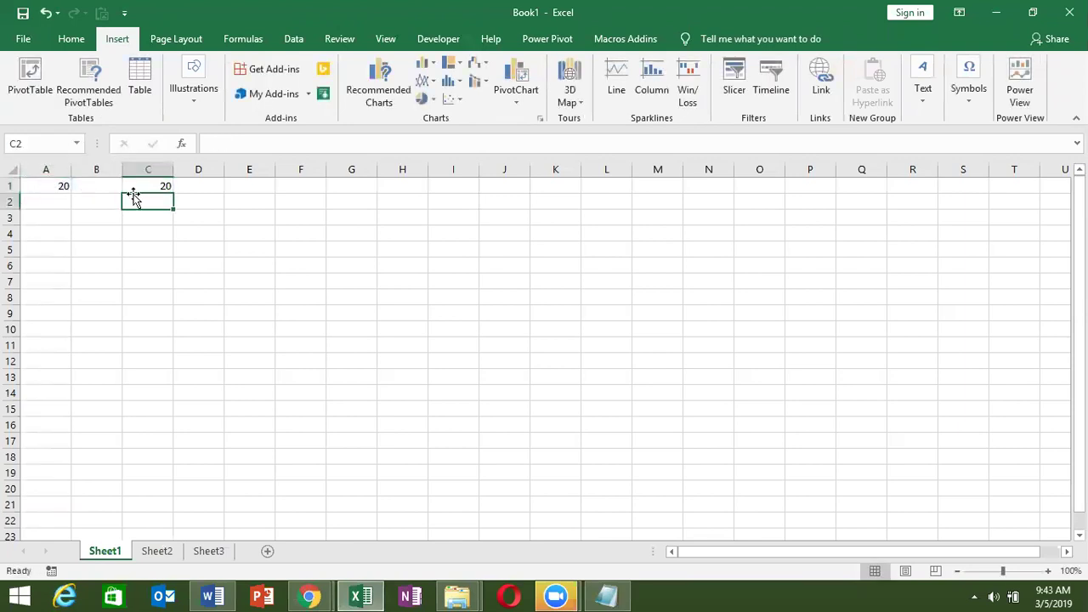
Step: Clear the test entries from A1:D1 and reselect A1
left_click(157, 186)
left_click_drag(196, 190, 7, 171)
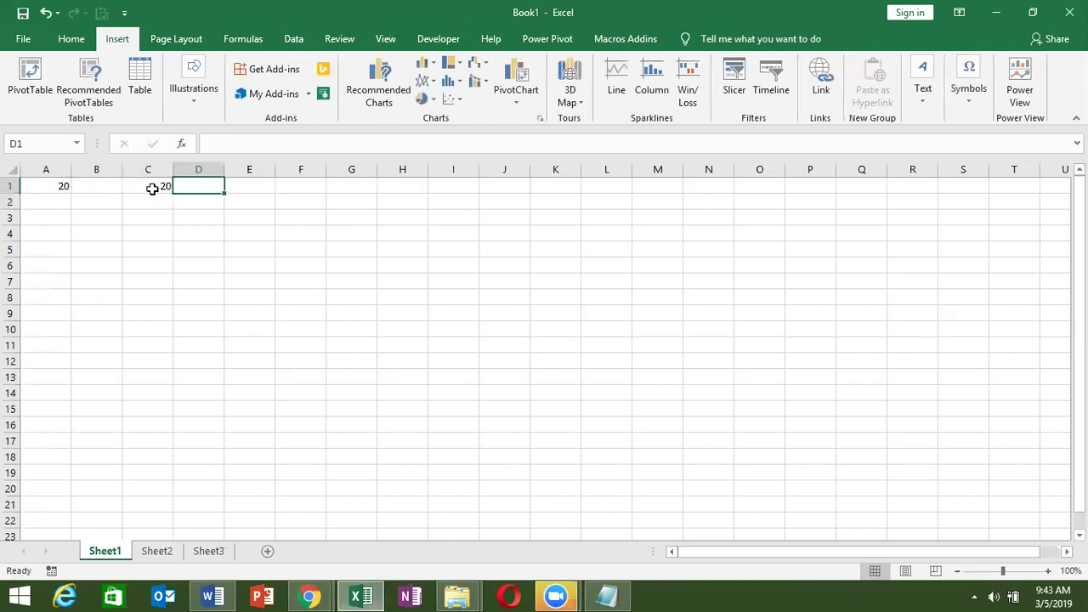
key("Delete")
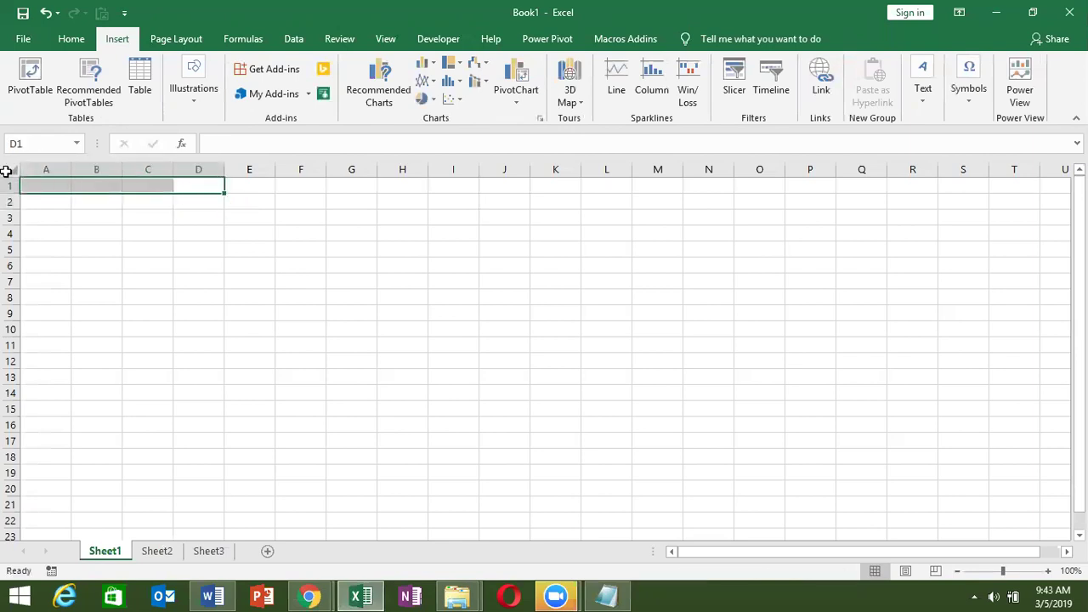
left_click(49, 190)
Step: Import the Data5 table from Desktop\CF (All Files) as a table at $A$1 of Sheet1
left_click(294, 38)
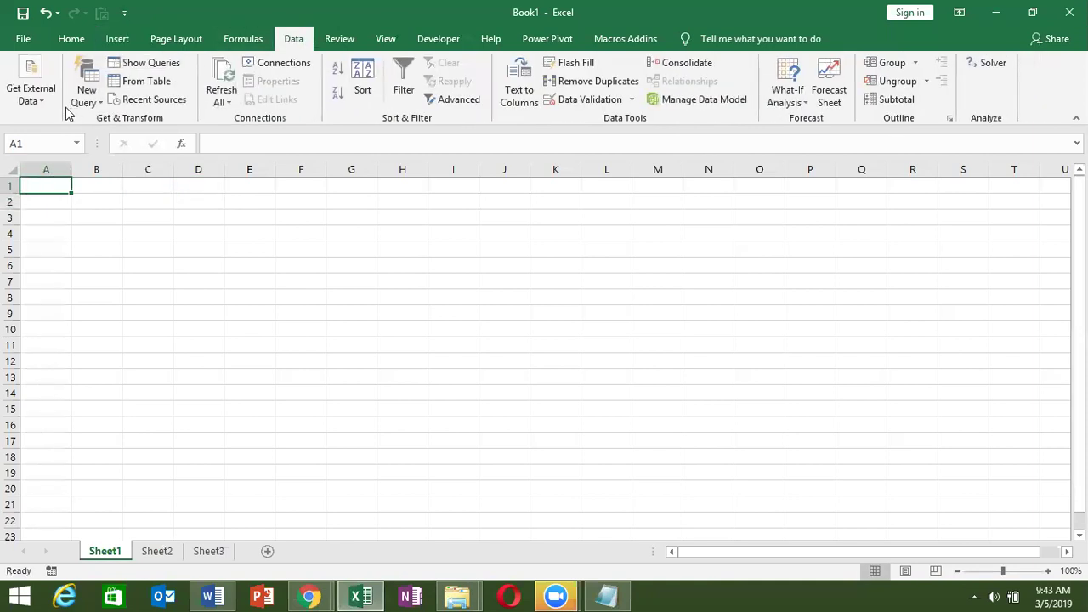
left_click(30, 92)
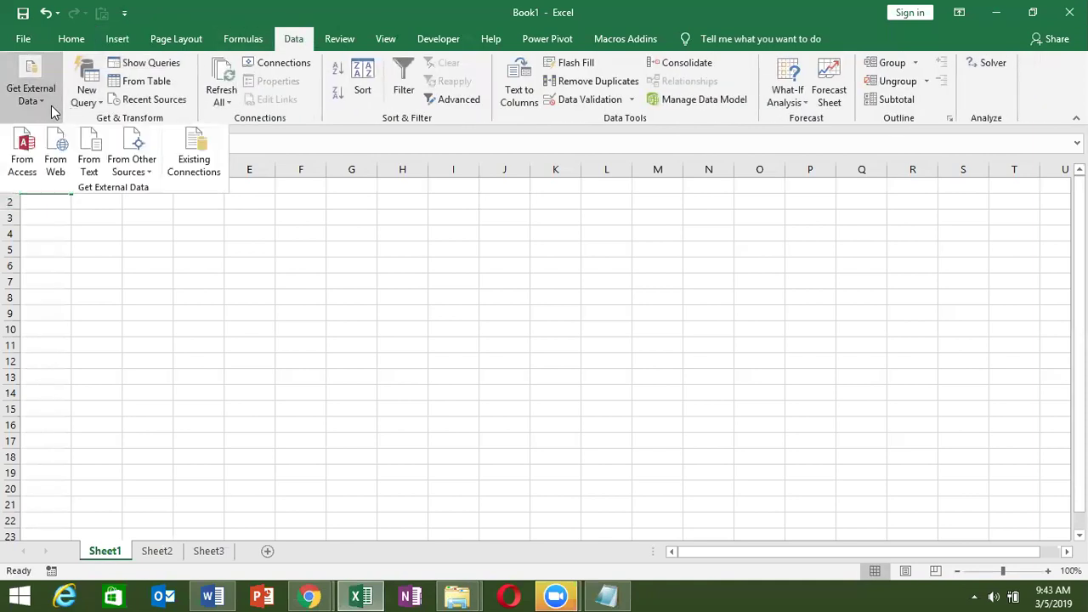
left_click(28, 158)
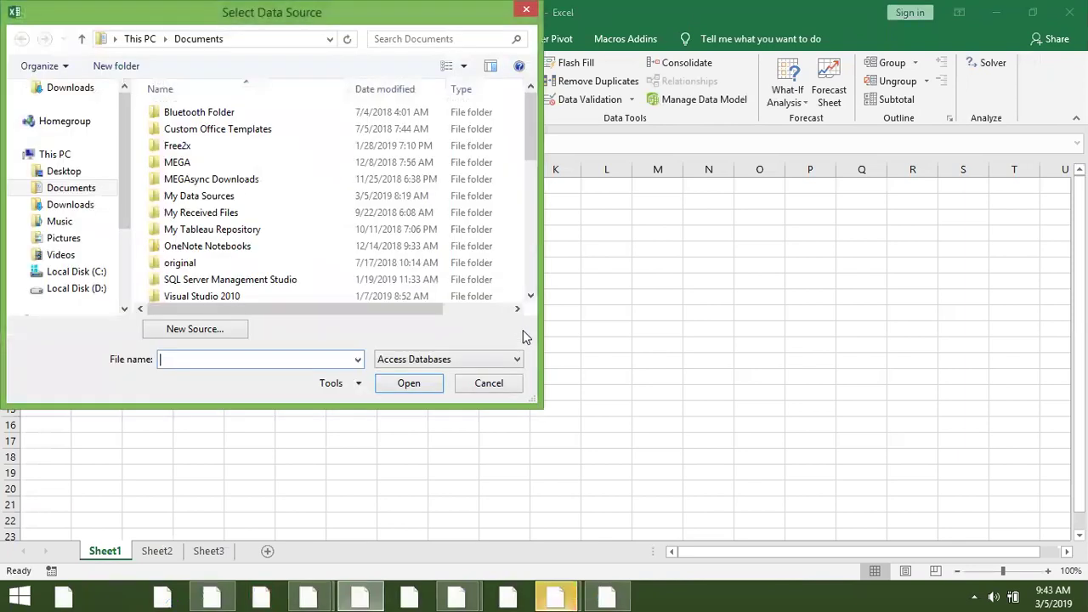
left_click(466, 359)
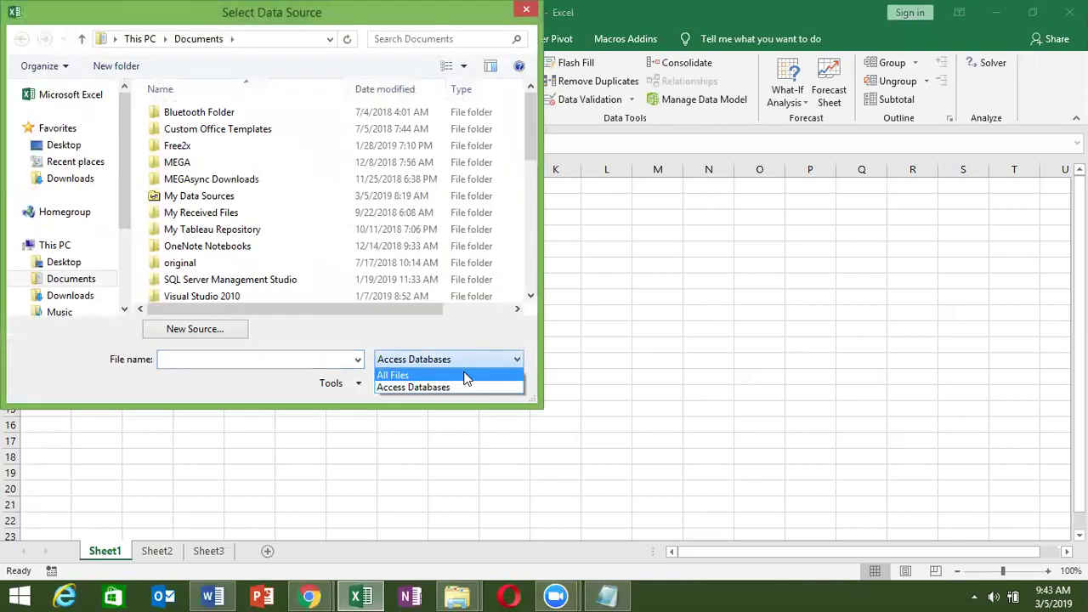
left_click(467, 374)
left_click(64, 120)
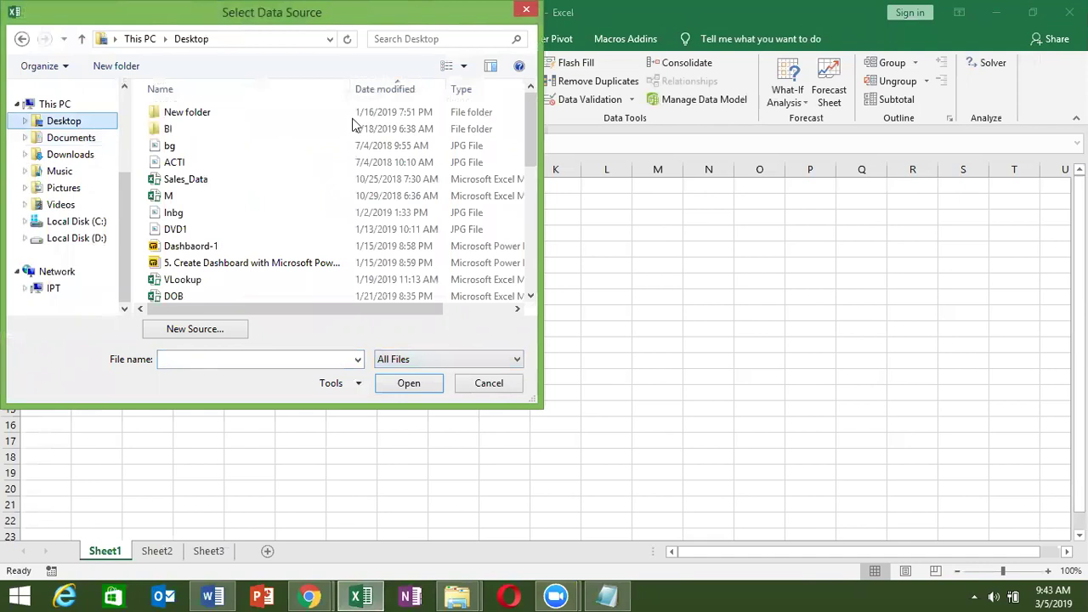
left_click_drag(530, 121, 524, 252)
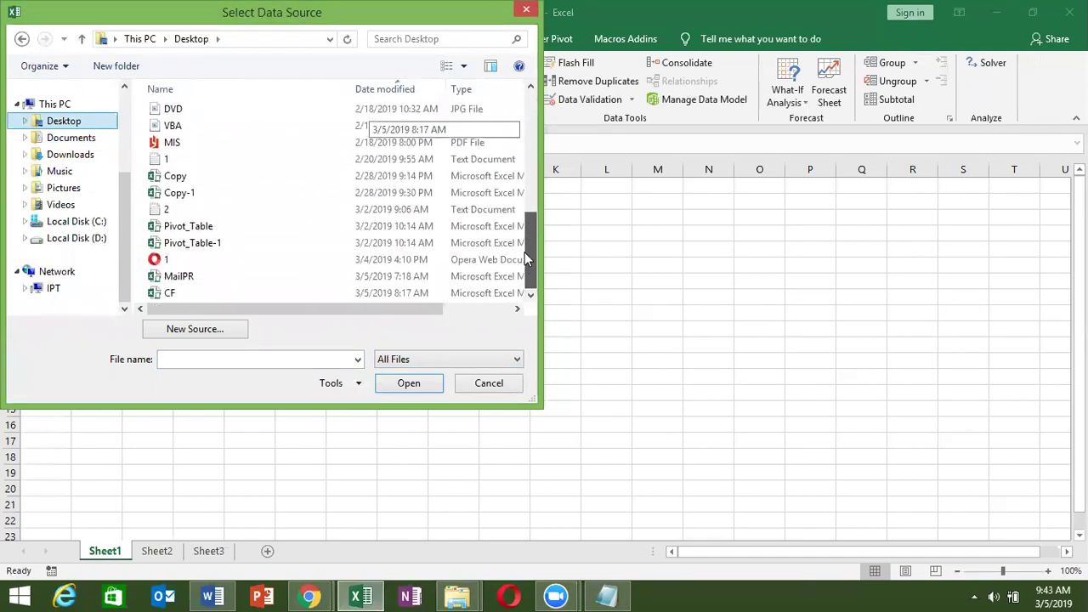
left_click(465, 292)
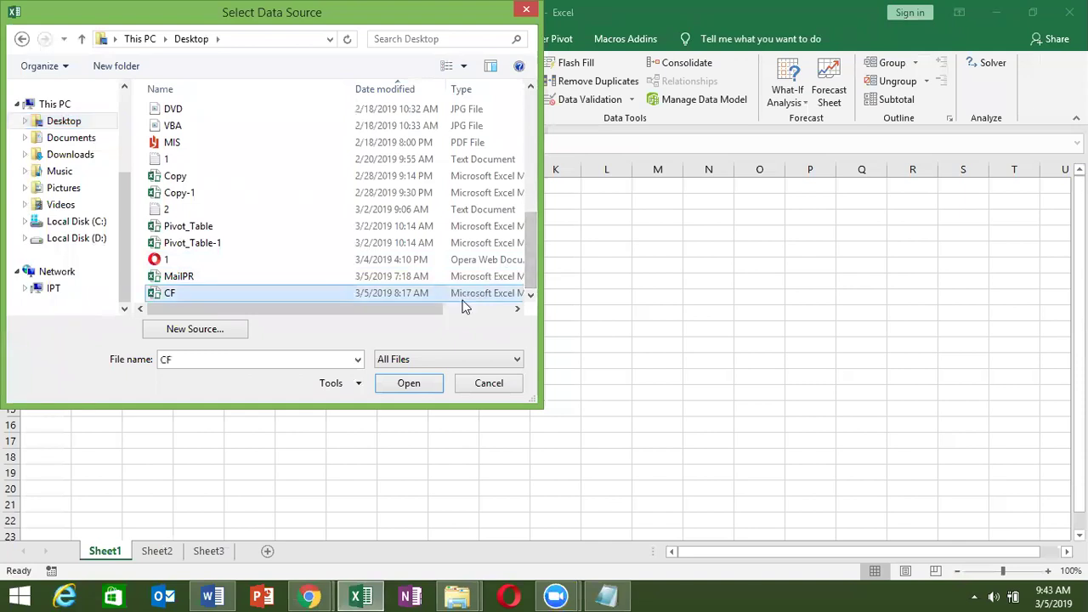
left_click(435, 384)
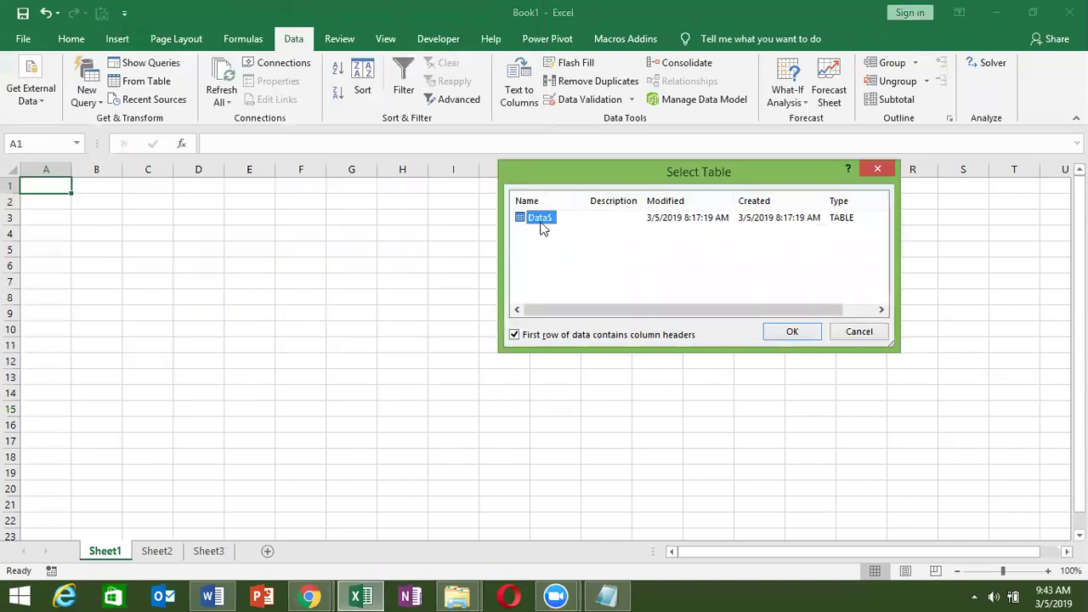
left_click(791, 331)
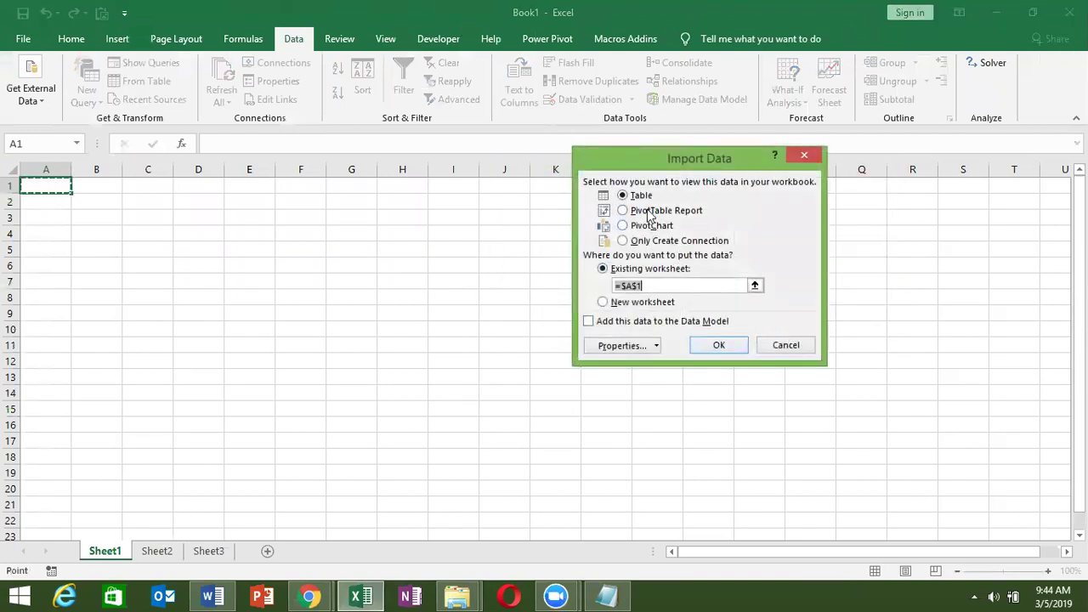
left_click(718, 345)
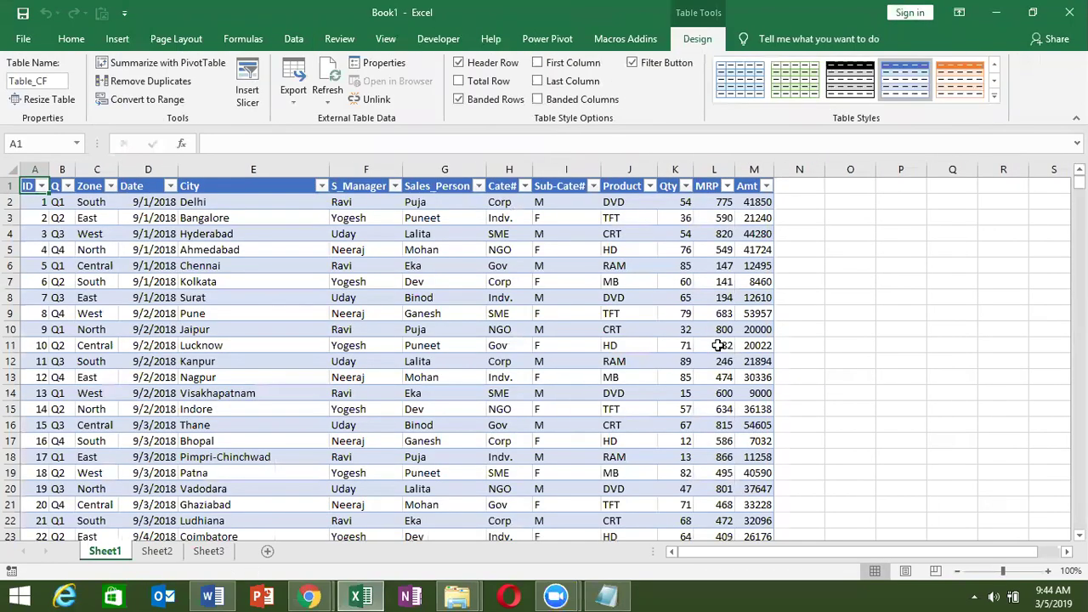
Step: Check that the table runs down to row 1783, then return to the ID header
left_click(569, 326)
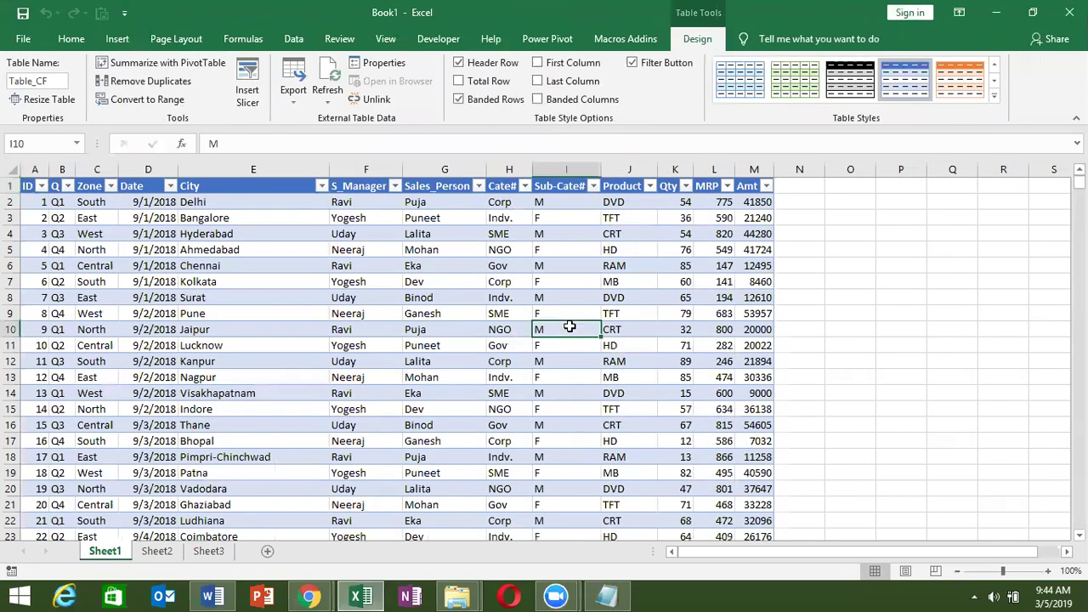
key("ctrl+Down")
key("Down")
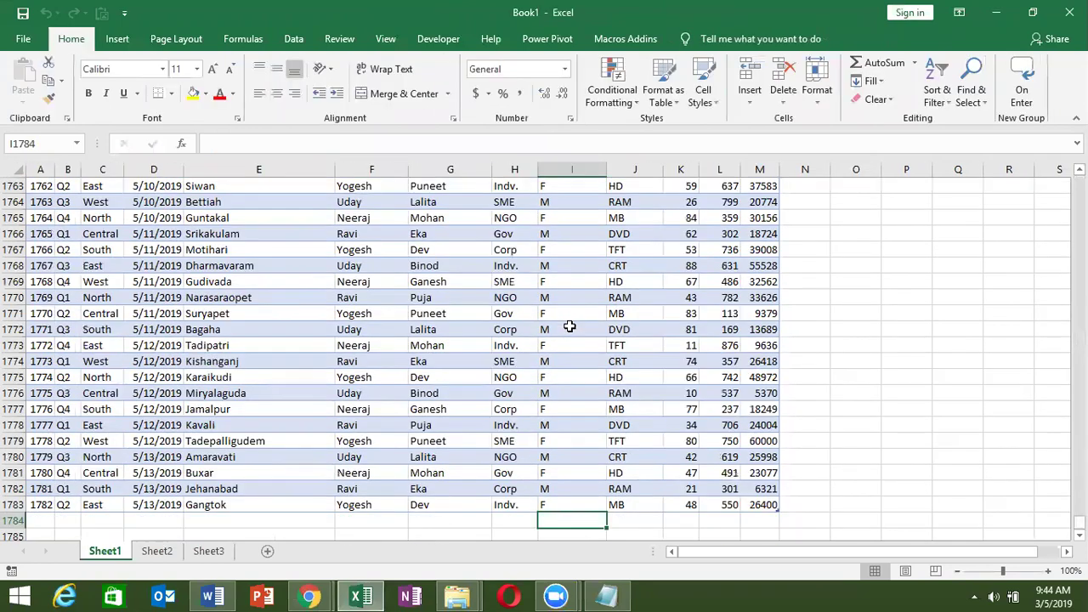
key("Up")
key("ctrl+Up")
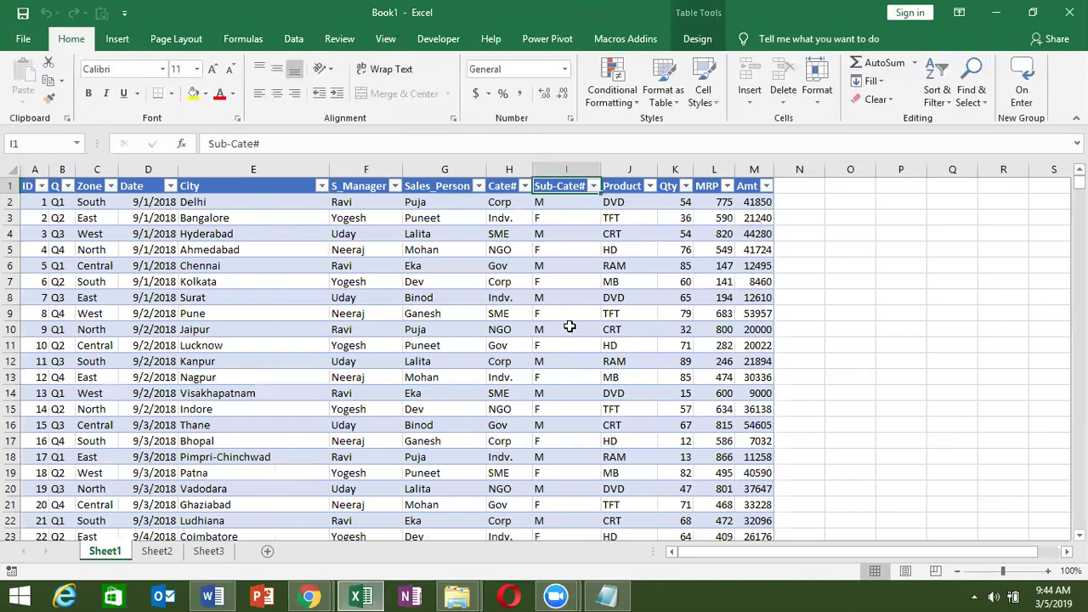
key("ctrl+Down")
key("ctrl+Down")
key("ctrl+Up")
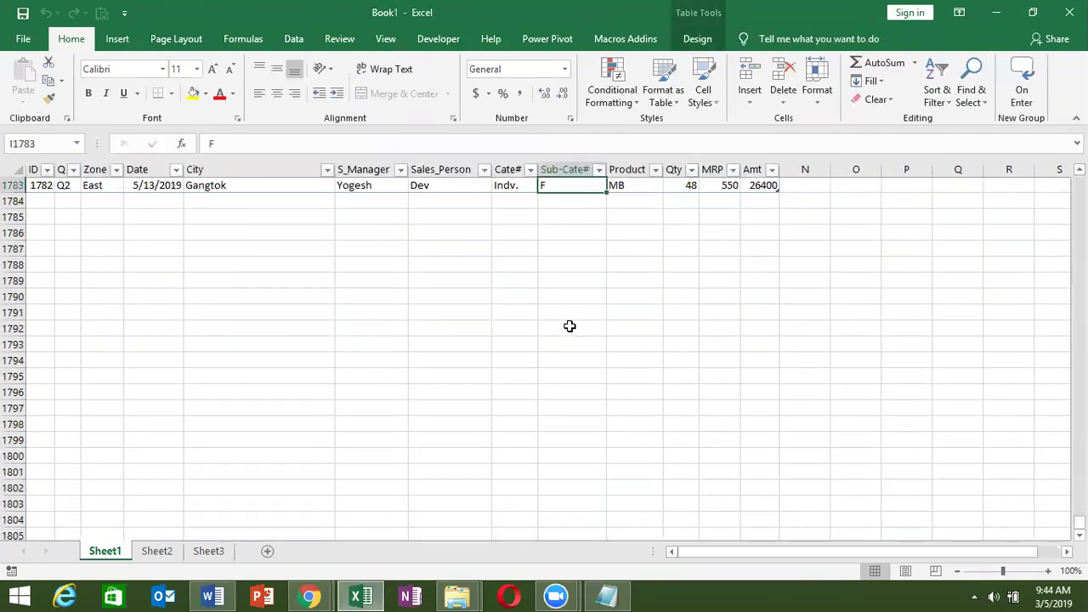
key("ctrl+Up")
key("Left")
key("Left")
key("Left")
key("ctrl+Left")
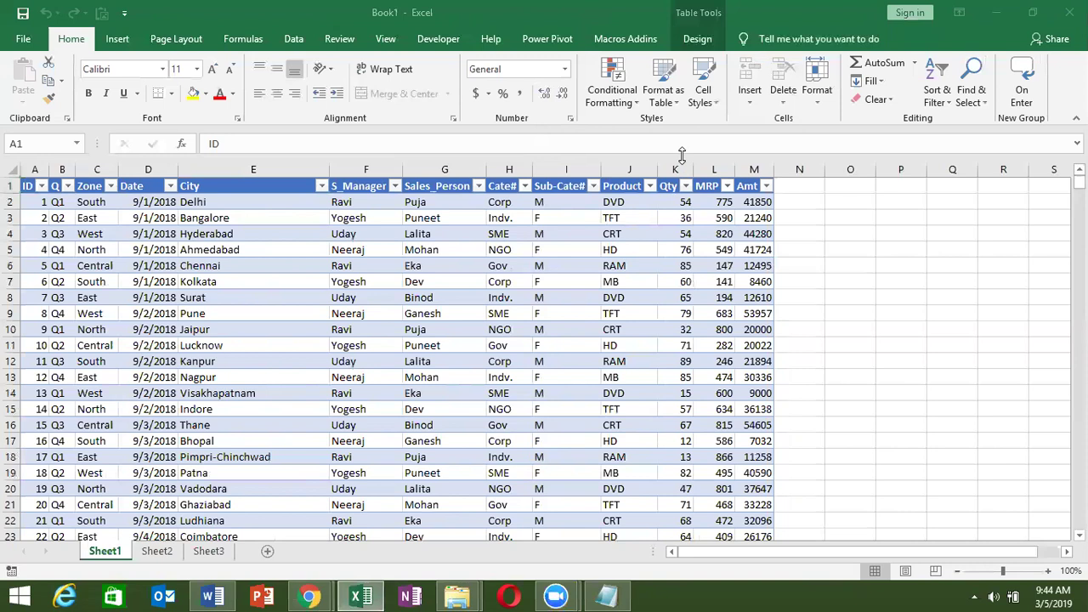
Step: Check the Sales_Person column's extent and step back along the header row
left_click(434, 264)
key("ctrl+Down")
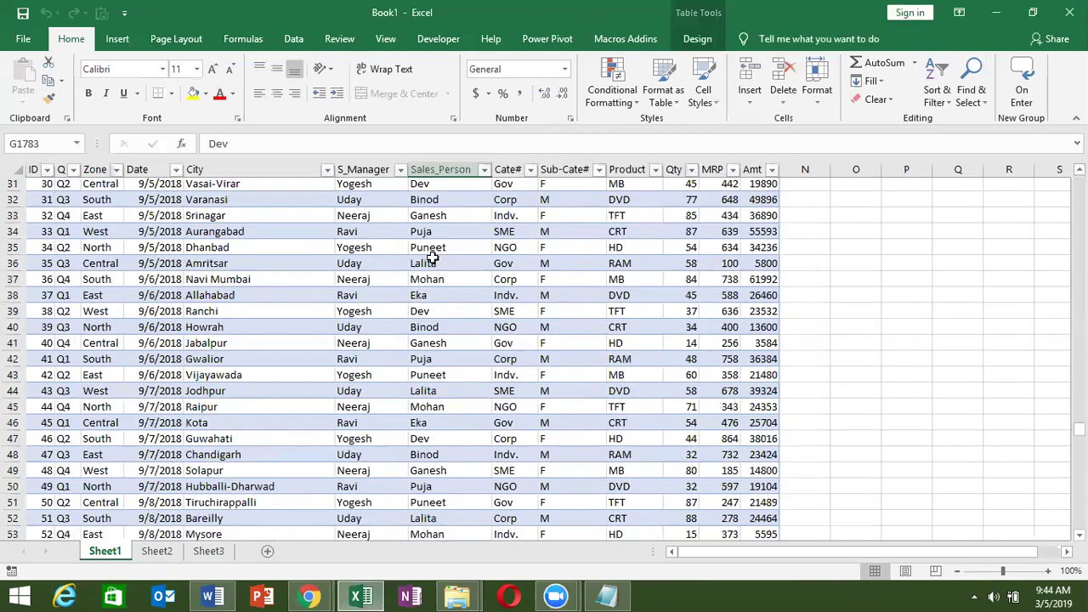
key("ctrl+Up")
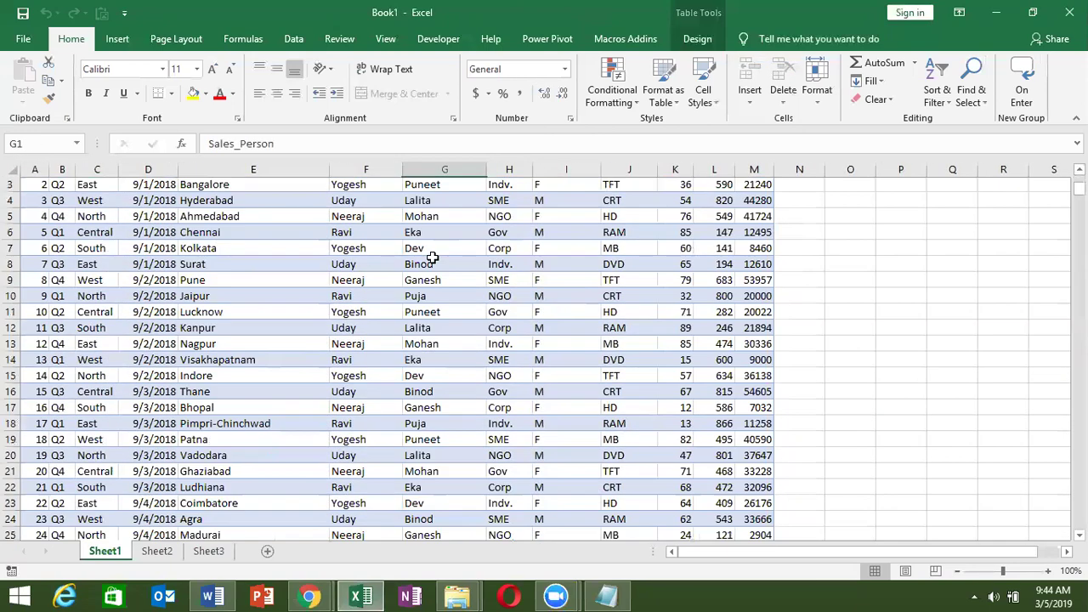
key("Left")
key("Left")
key("Left")
key("Left")
key("Left")
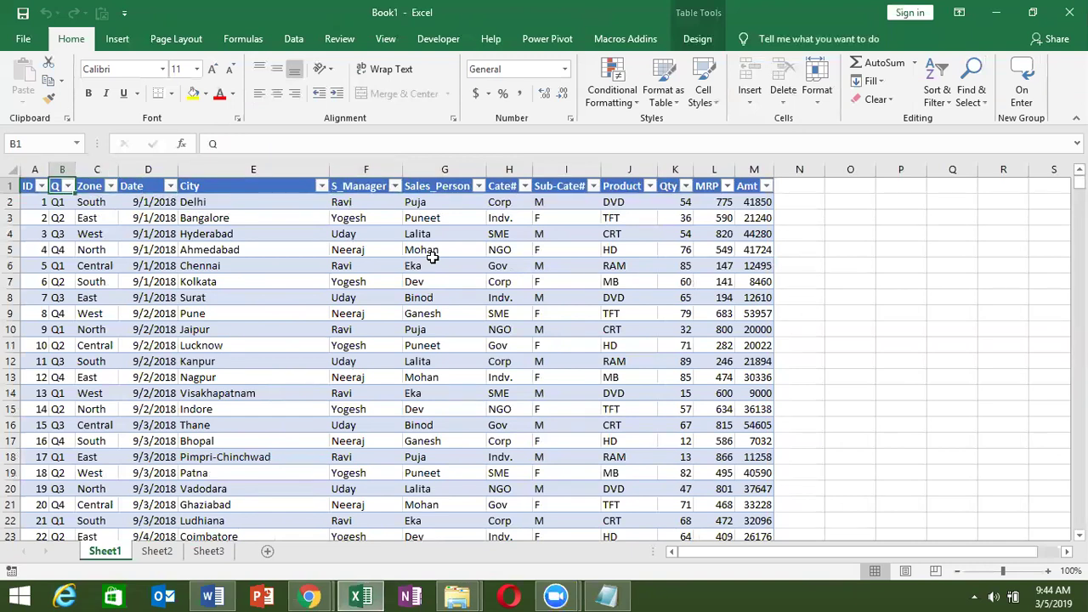
key("Right")
key("Right")
key("Right")
key("Right")
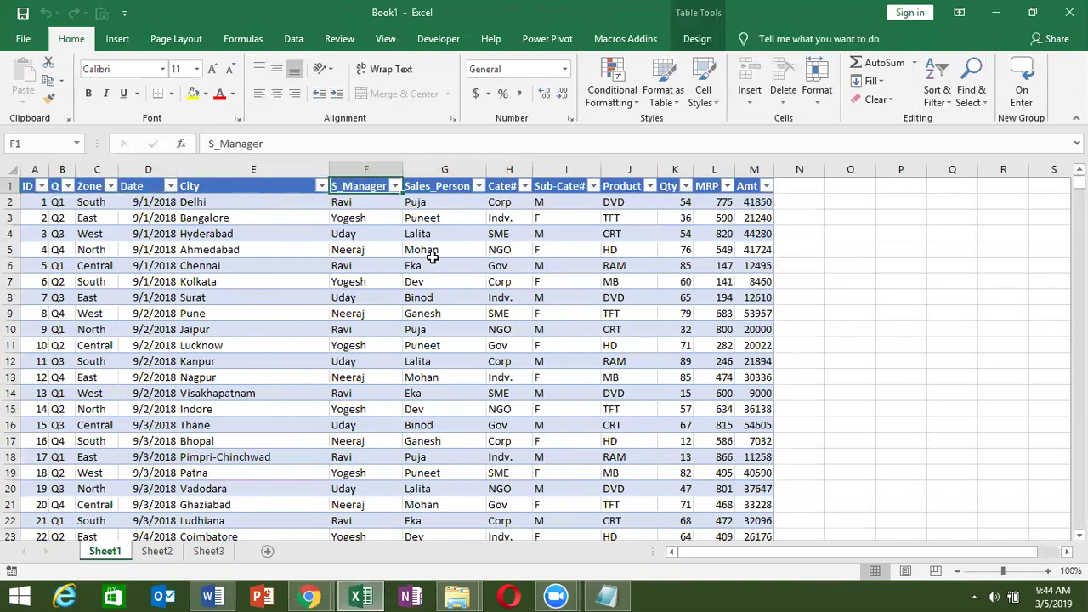
key("Right")
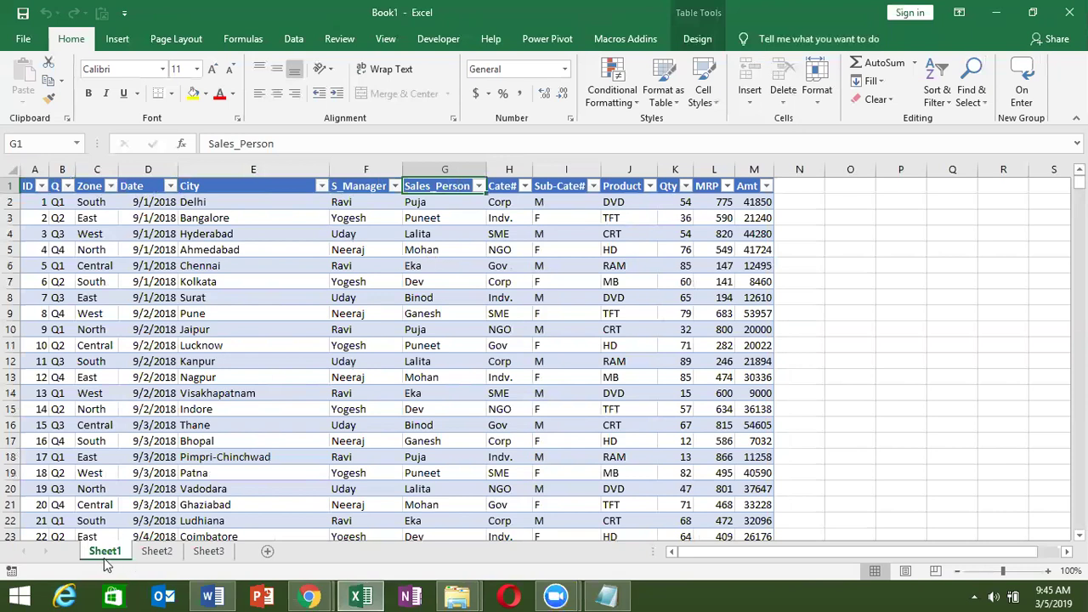
Step: On Sheet2, choose Get External Data > From Other Sources > From Microsoft Query
left_click(139, 551)
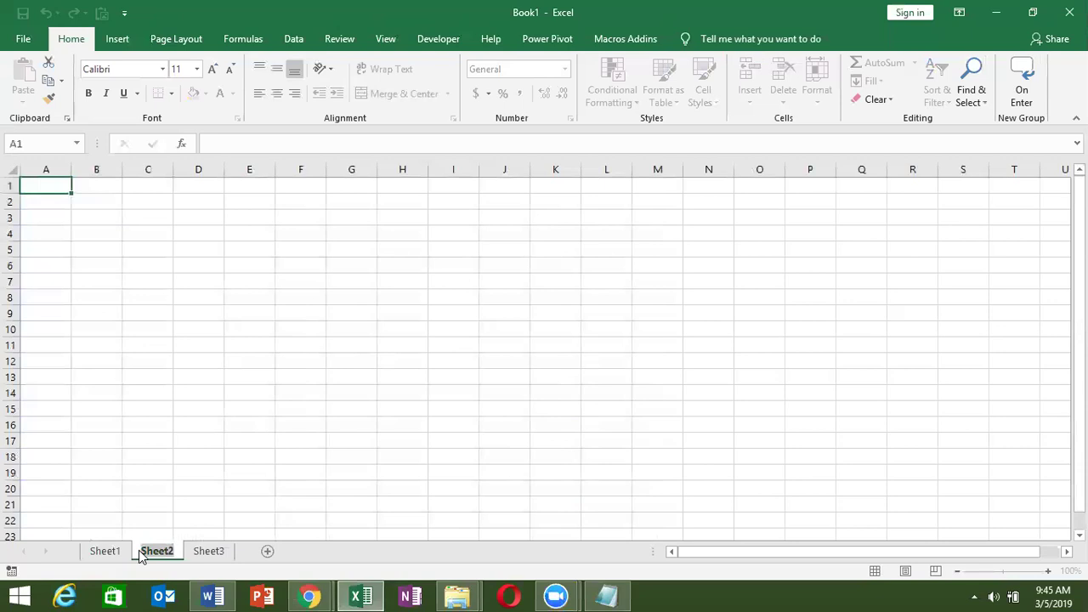
left_click(294, 39)
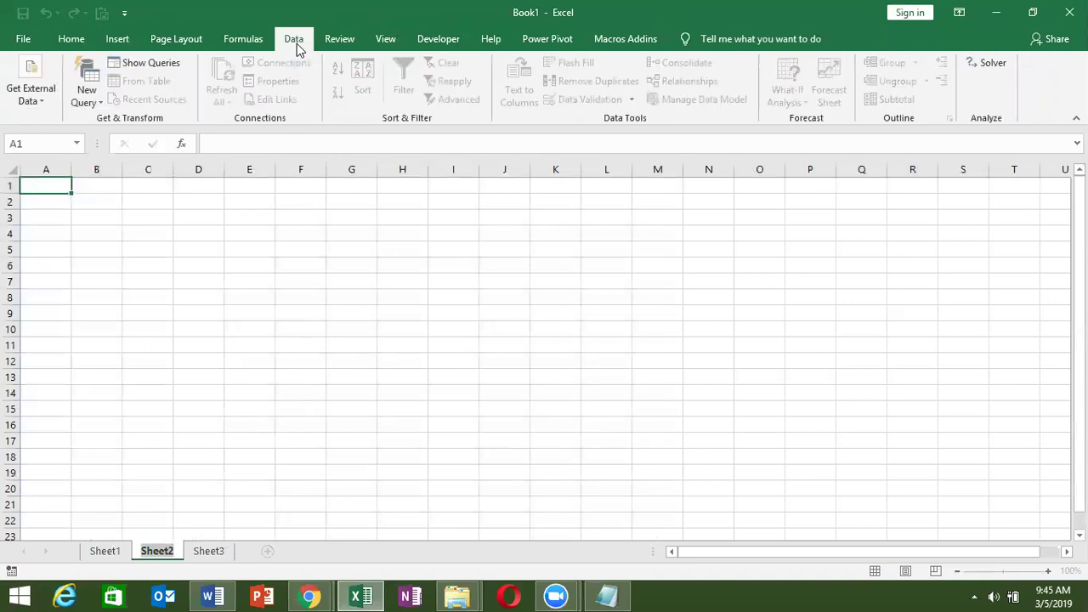
left_click(31, 100)
left_click(130, 210)
left_click(97, 215)
left_click(61, 185)
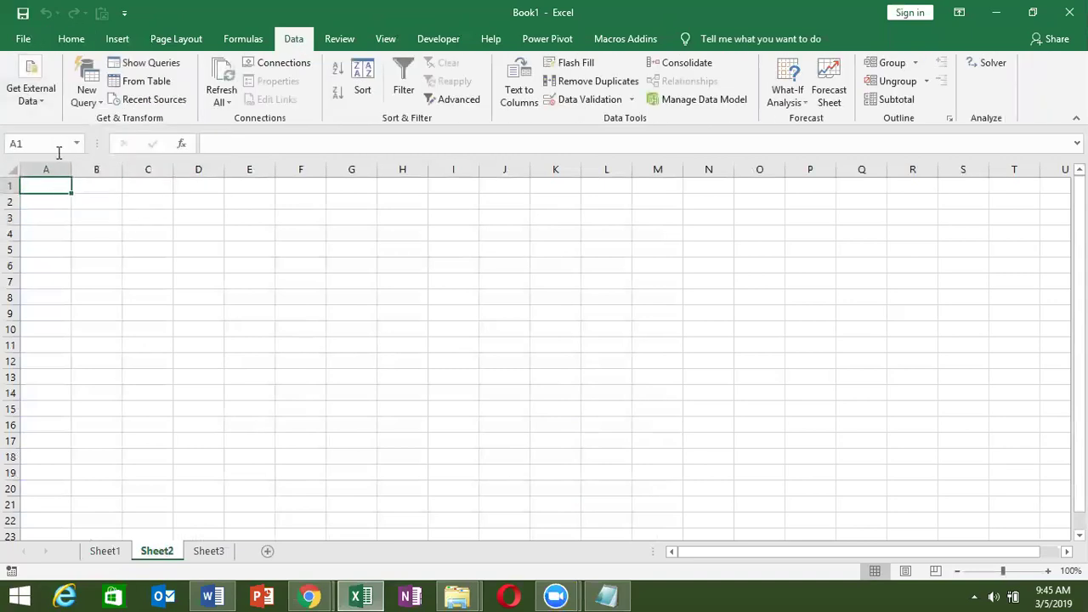
left_click(46, 97)
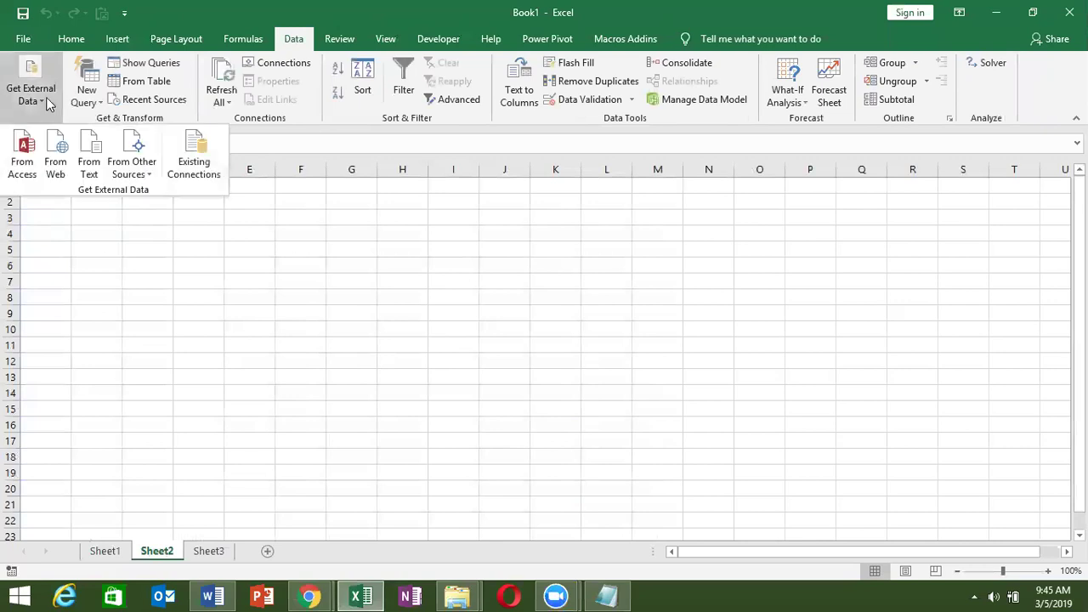
left_click(129, 182)
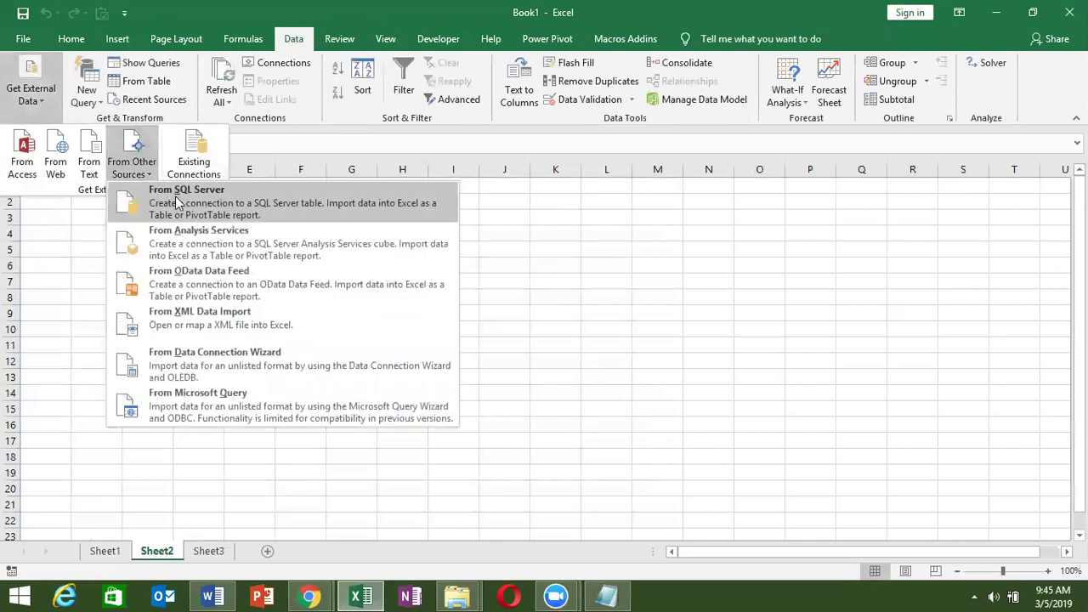
left_click(204, 405)
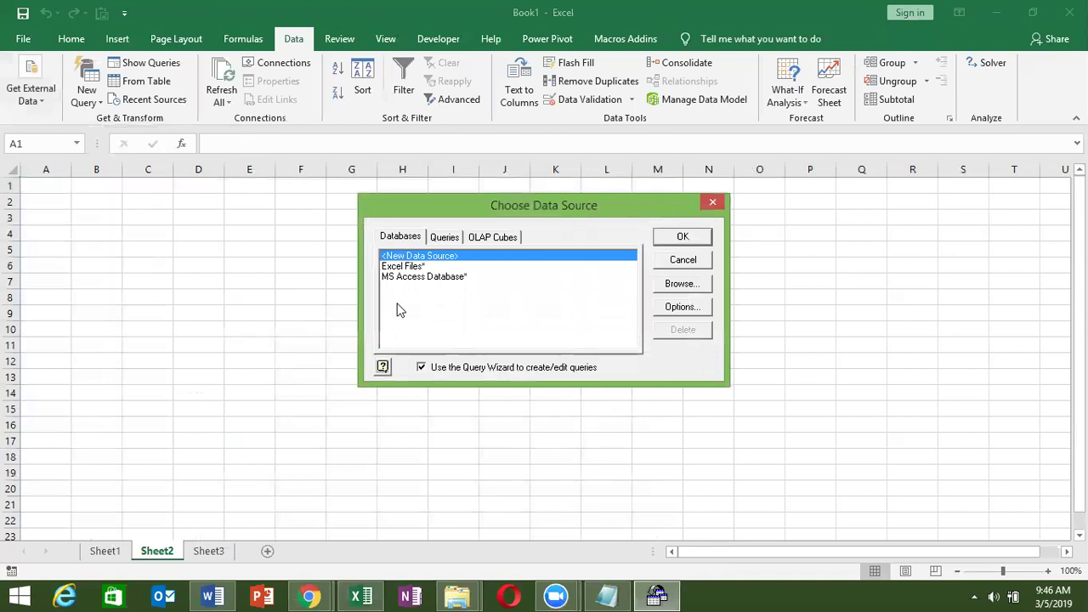
Step: Choose Excel Files* as the data source and browse drive c: to the Desktop folder
left_click(401, 266)
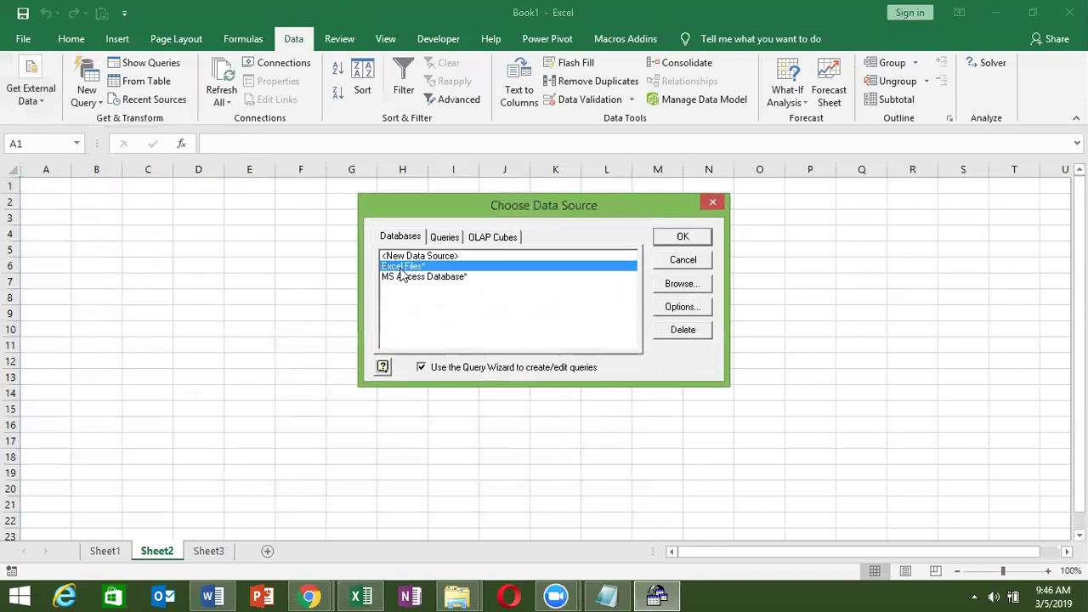
left_click(685, 237)
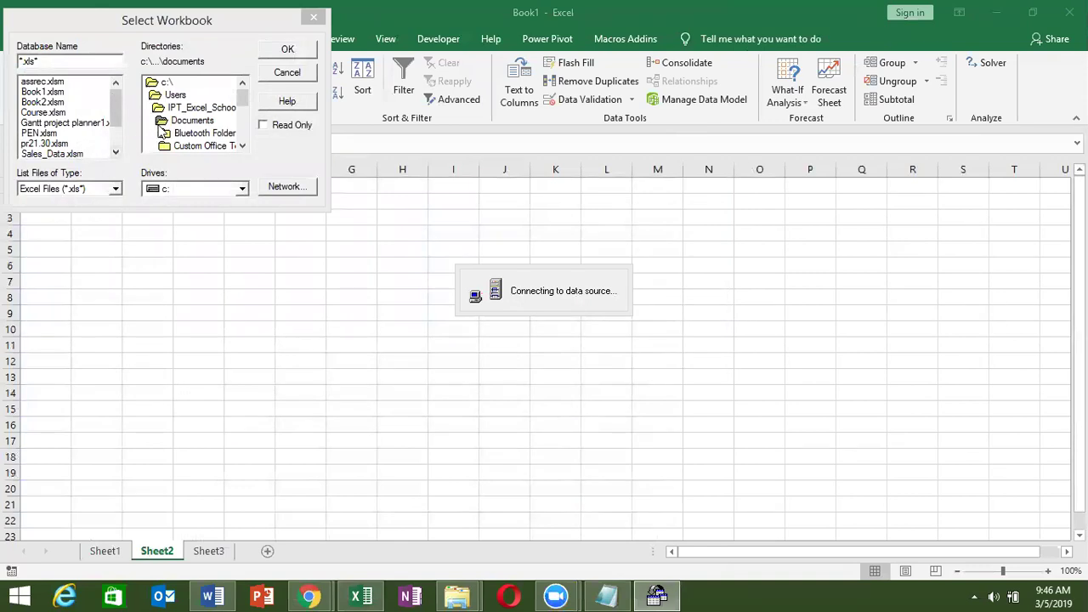
double_click(162, 125)
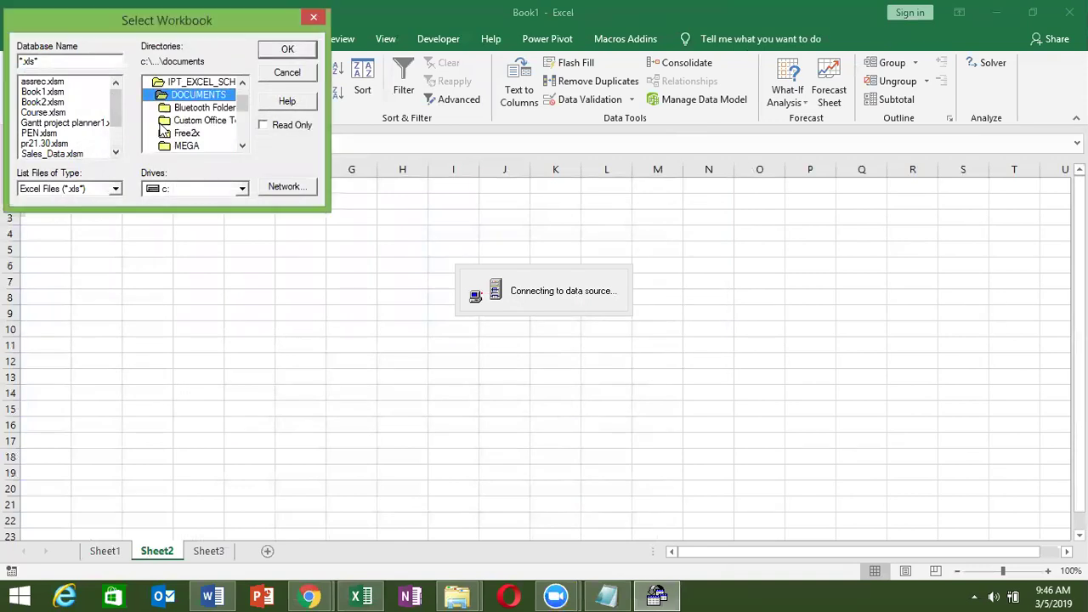
left_click(160, 192)
left_click(160, 198)
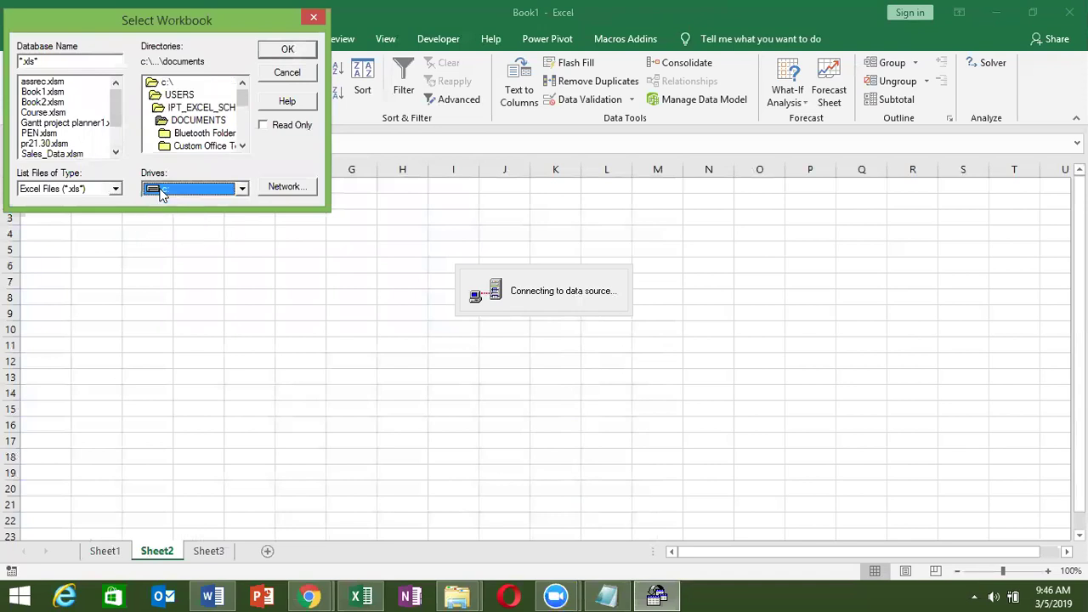
double_click(161, 109)
double_click(166, 133)
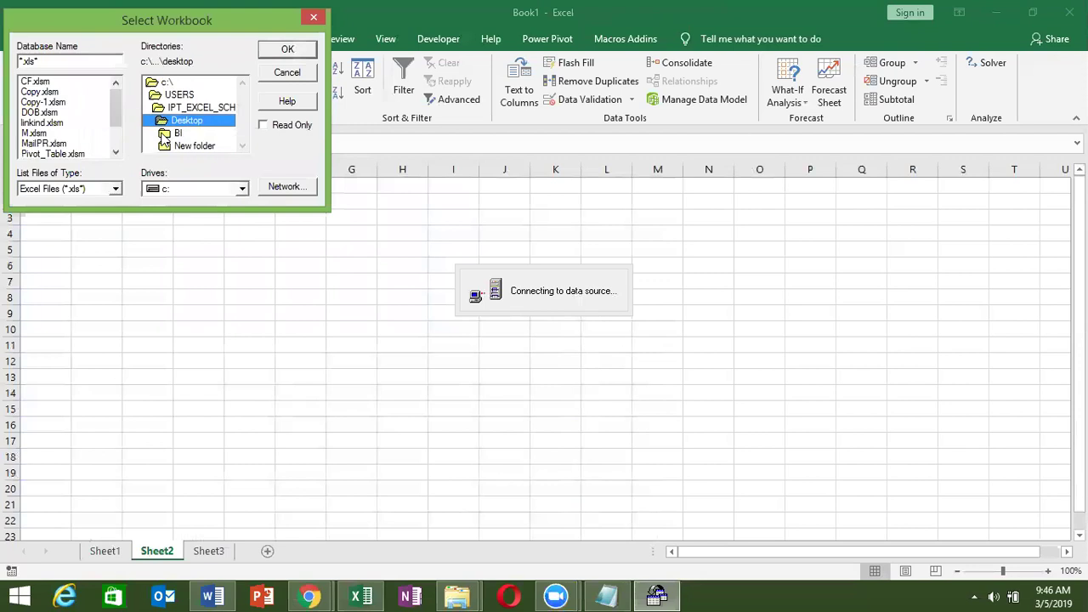
Step: Select CF.xlsm from the Desktop as the source workbook
left_click(116, 152)
left_click(116, 152)
left_click(116, 152)
left_click(115, 153)
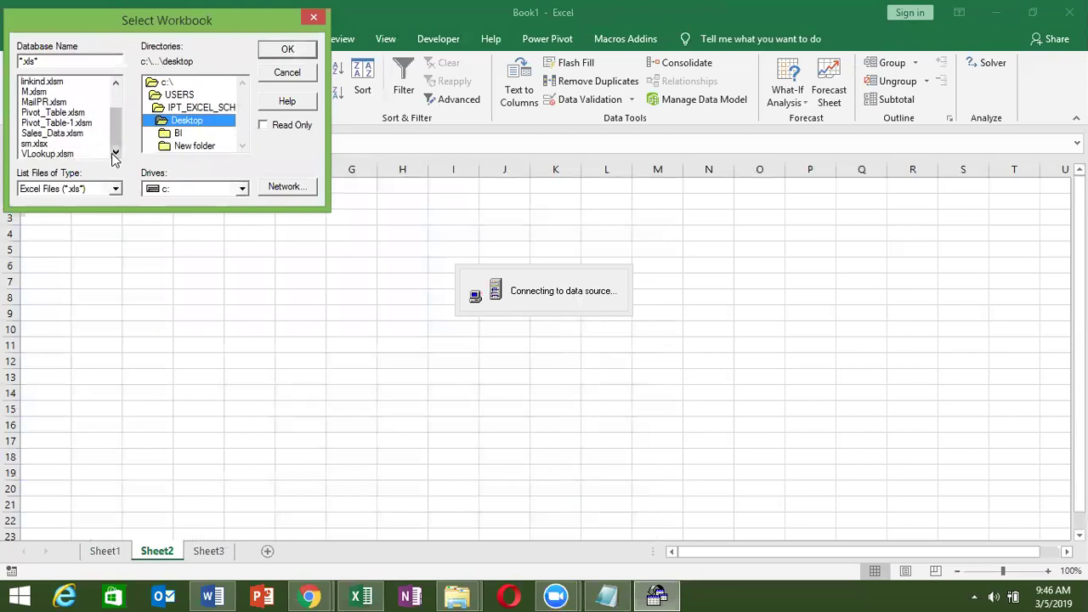
left_click(111, 154)
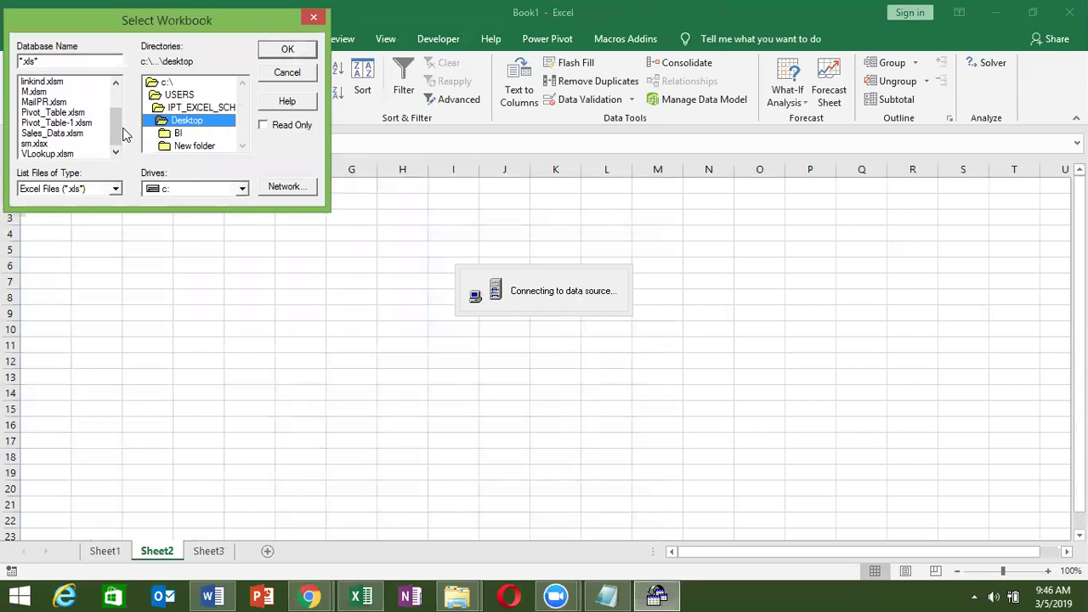
left_click_drag(116, 135, 115, 92)
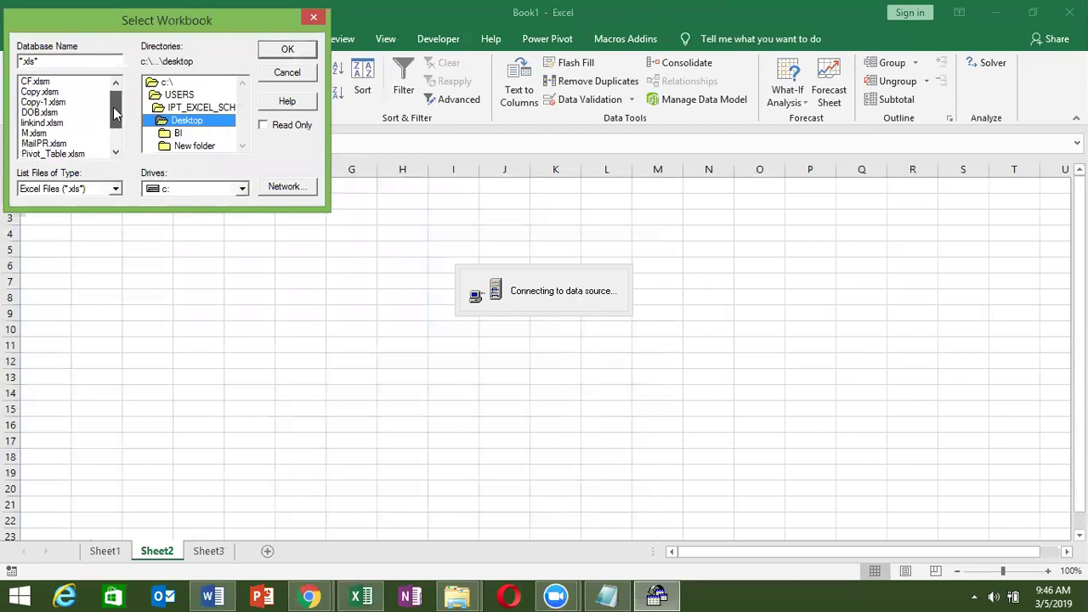
left_click(78, 82)
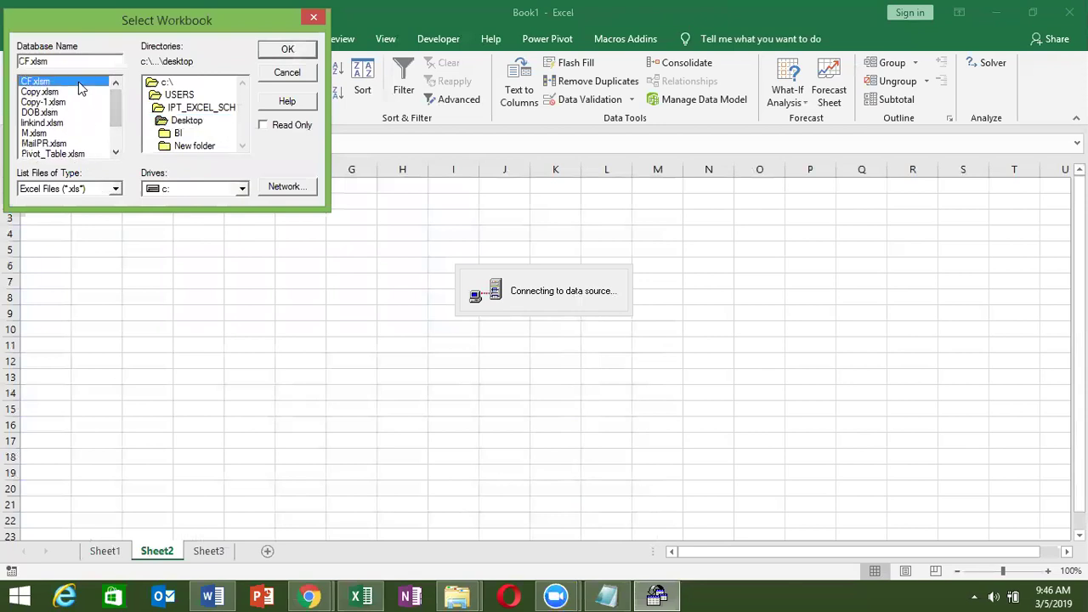
left_click(299, 51)
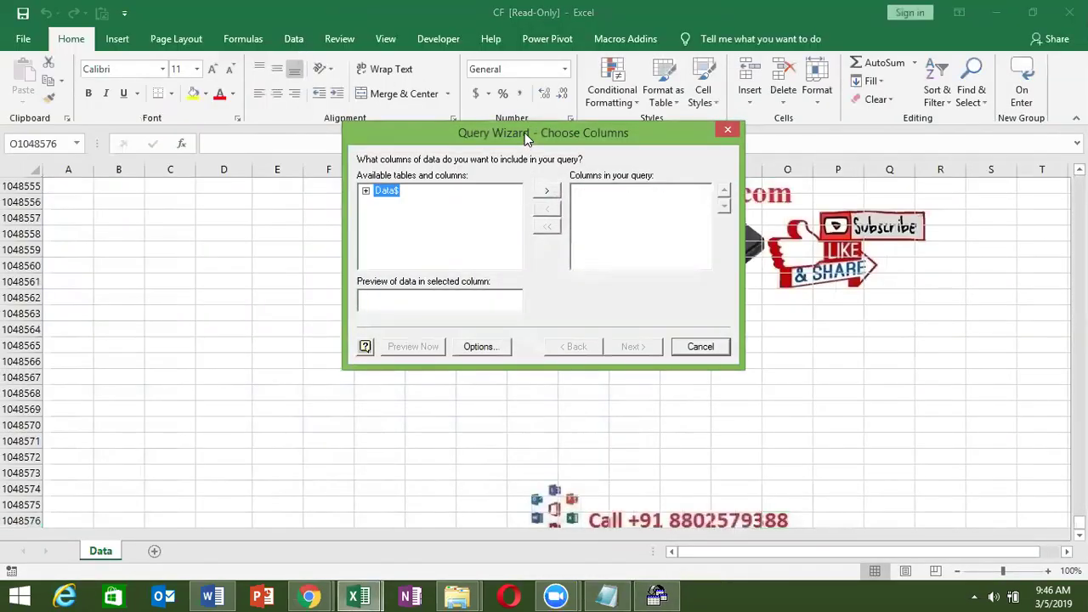
Step: Move the Query Wizard aside, review Table Options, and toggle the Data$ column list
left_click_drag(518, 134, 463, 161)
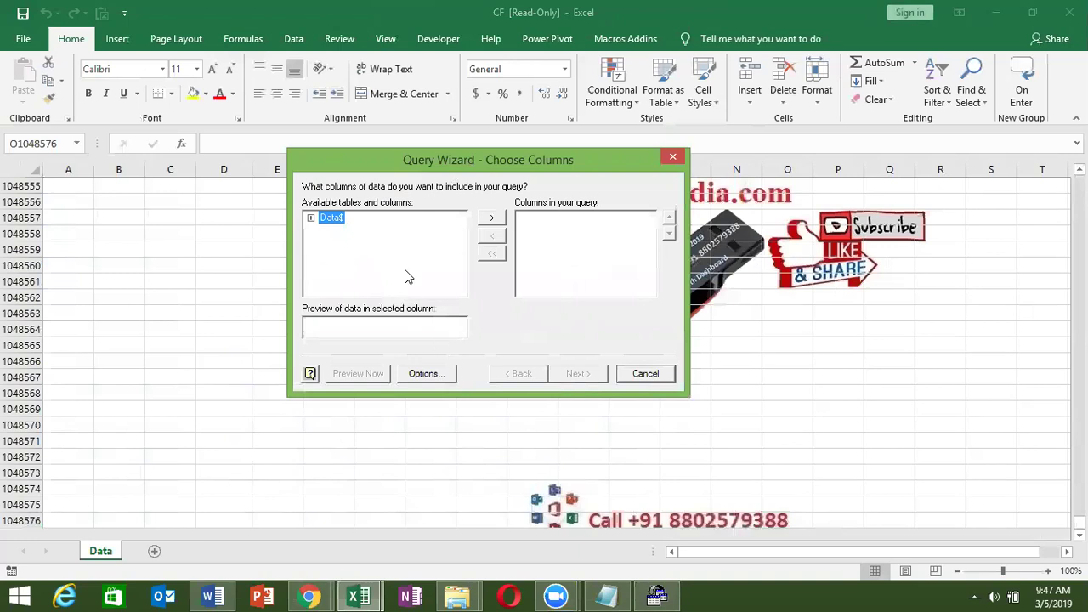
left_click(416, 378)
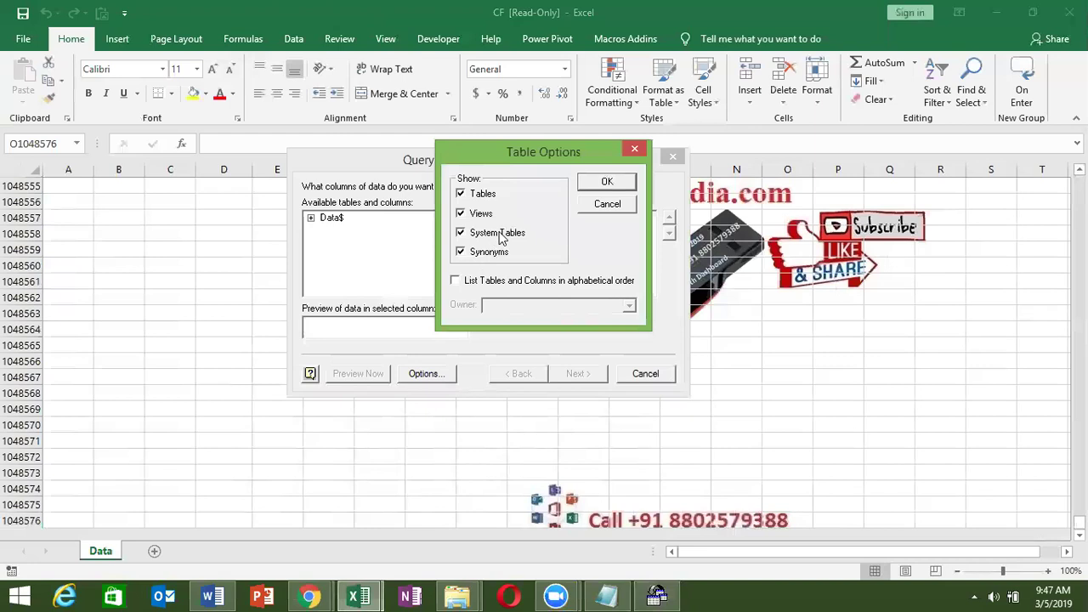
left_click(607, 181)
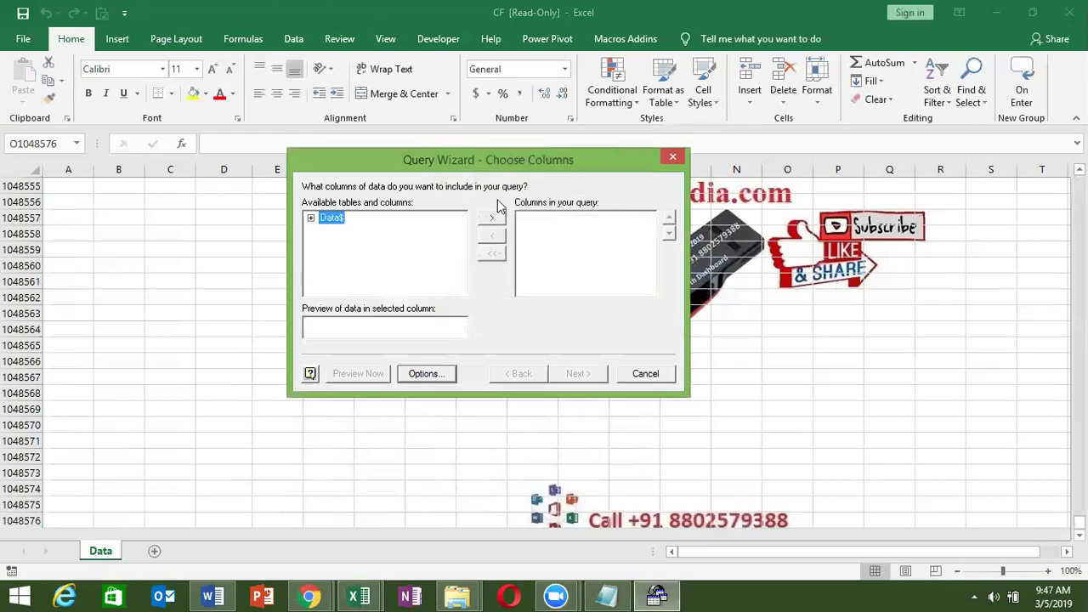
left_click(312, 218)
left_click(312, 218)
Step: Expand Data$ and add all of its columns to the query
left_click(311, 219)
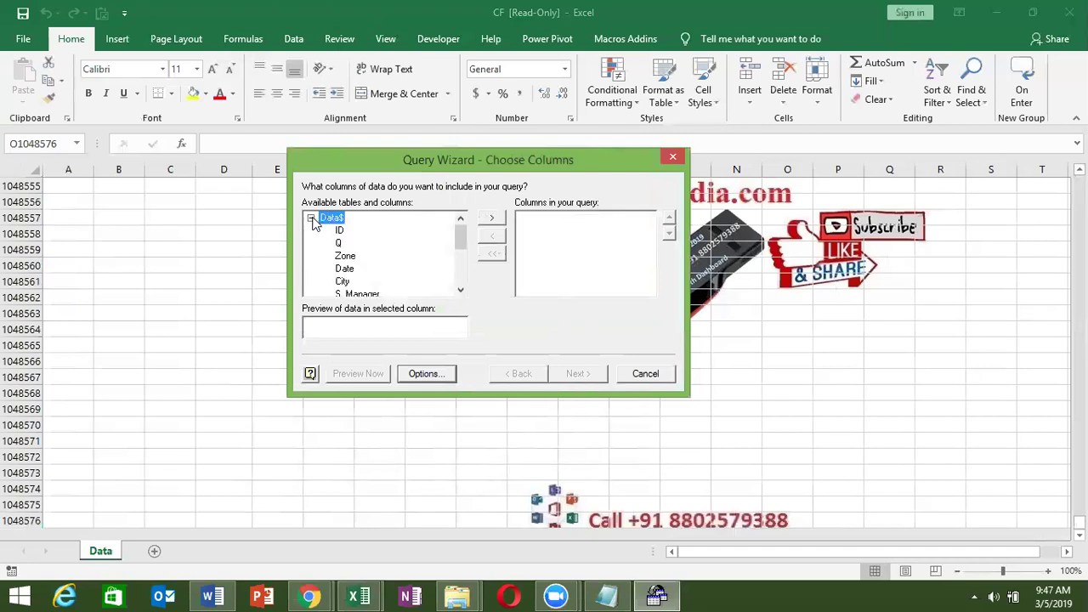
left_click_drag(456, 246, 459, 285)
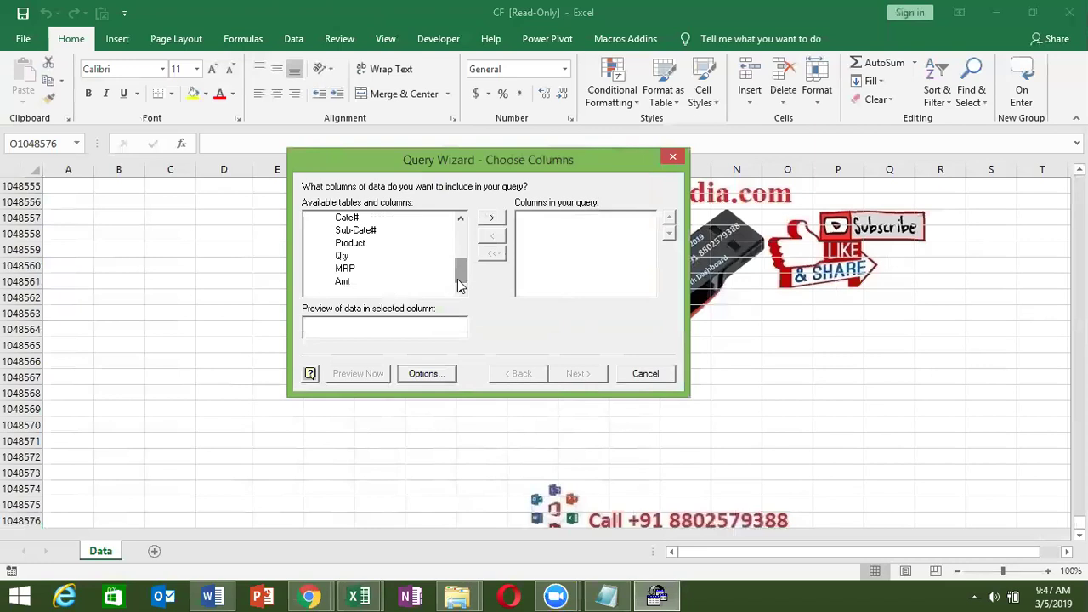
left_click_drag(459, 285, 463, 240)
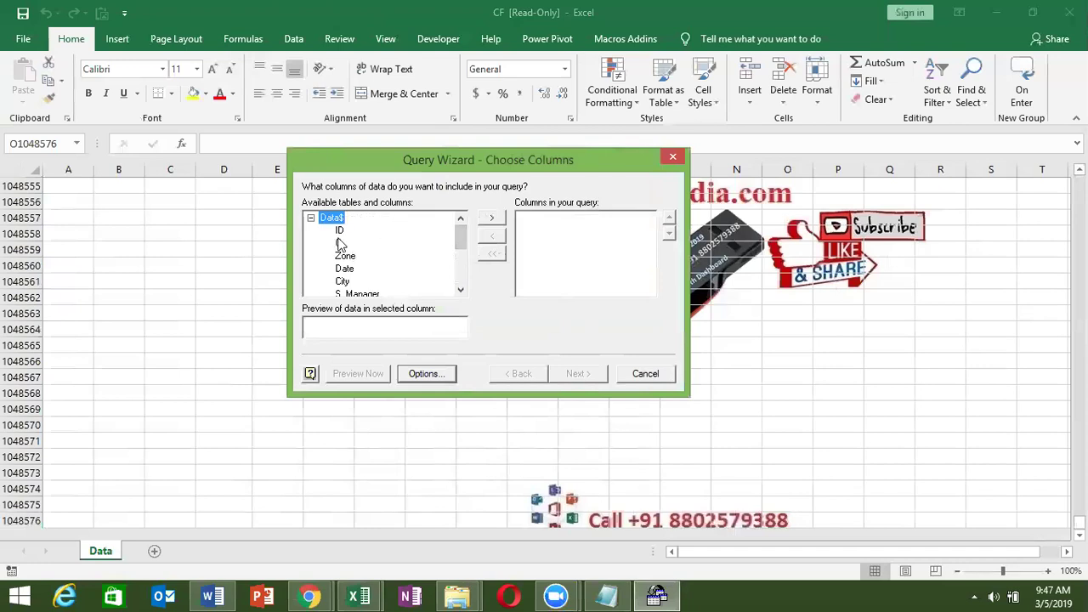
double_click(343, 256)
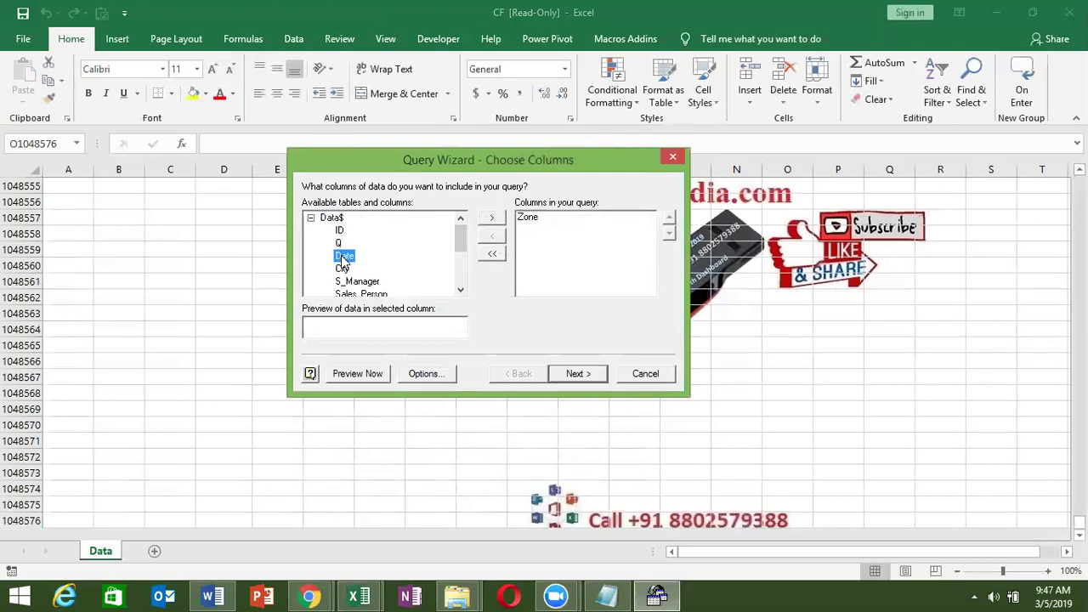
double_click(344, 269)
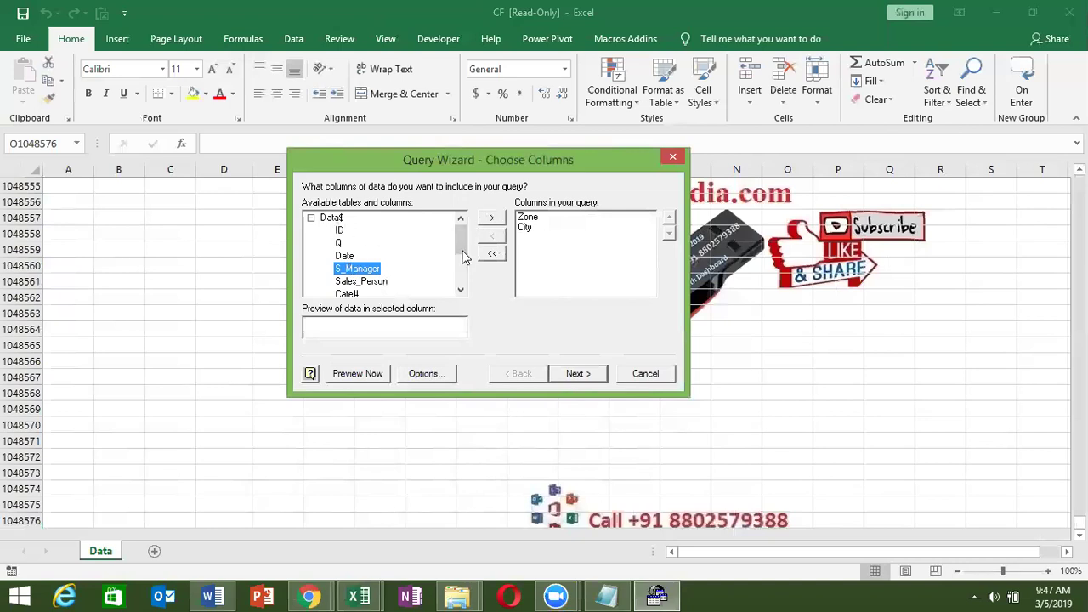
left_click(490, 254)
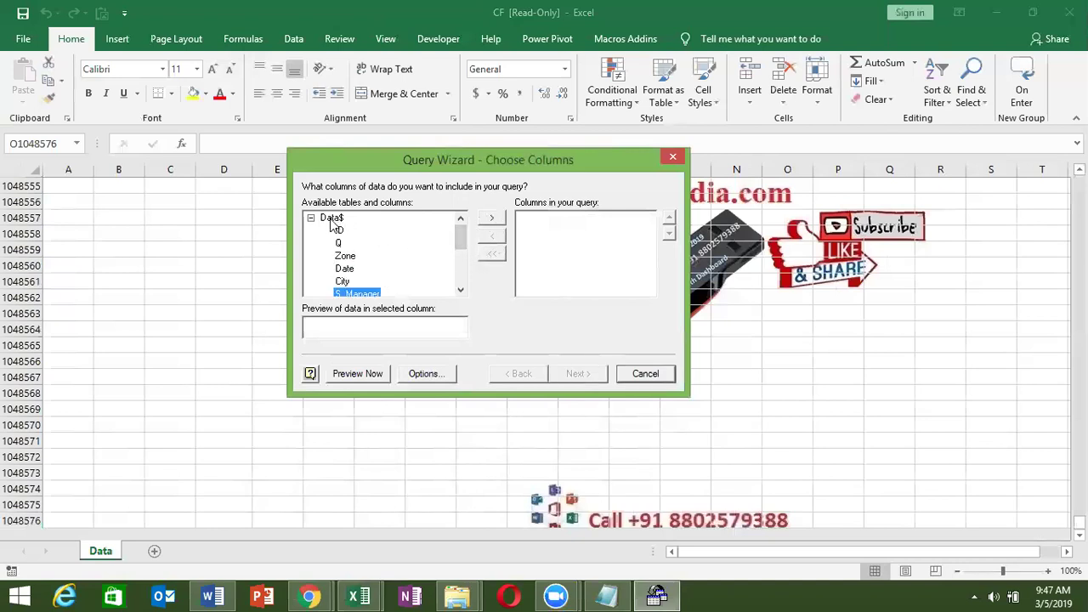
left_click(331, 219)
left_click(491, 221)
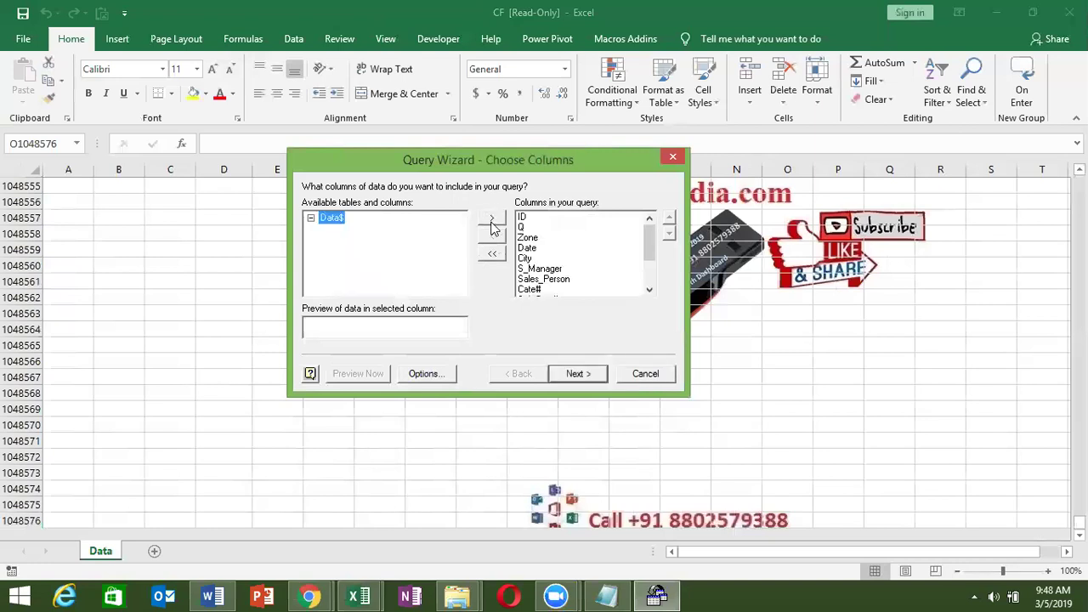
Step: Remove ID and City from the query columns and continue to Filter Data
left_click(521, 220)
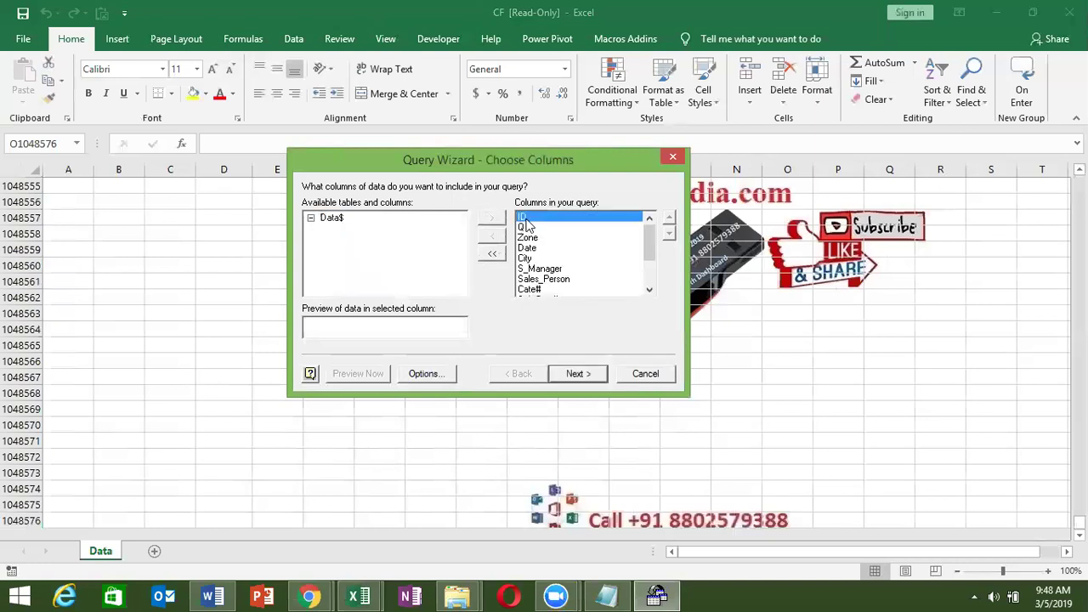
left_click(500, 238)
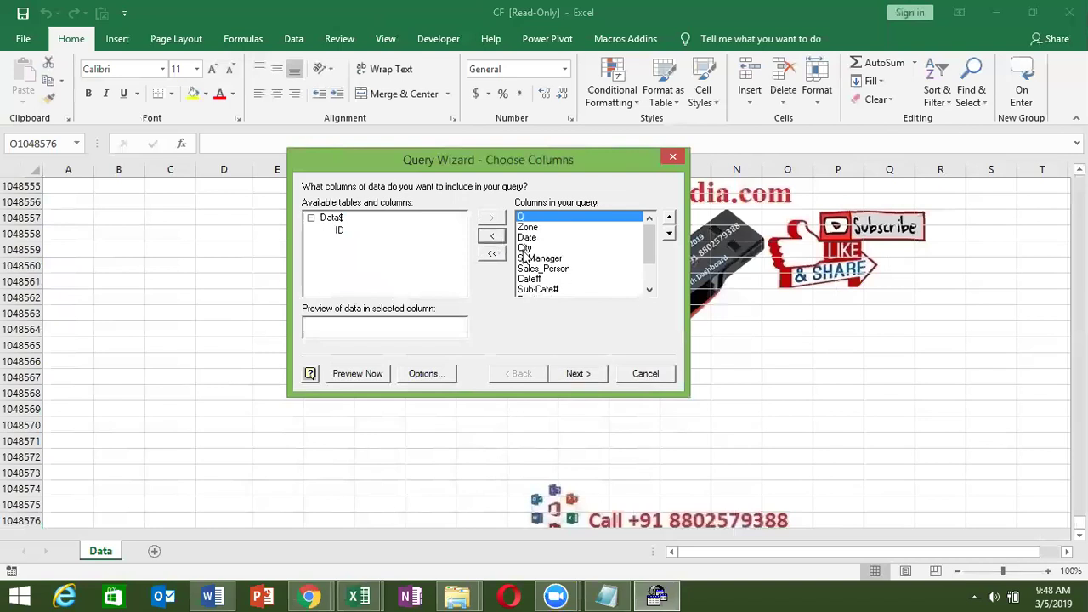
left_click(525, 248)
left_click(500, 238)
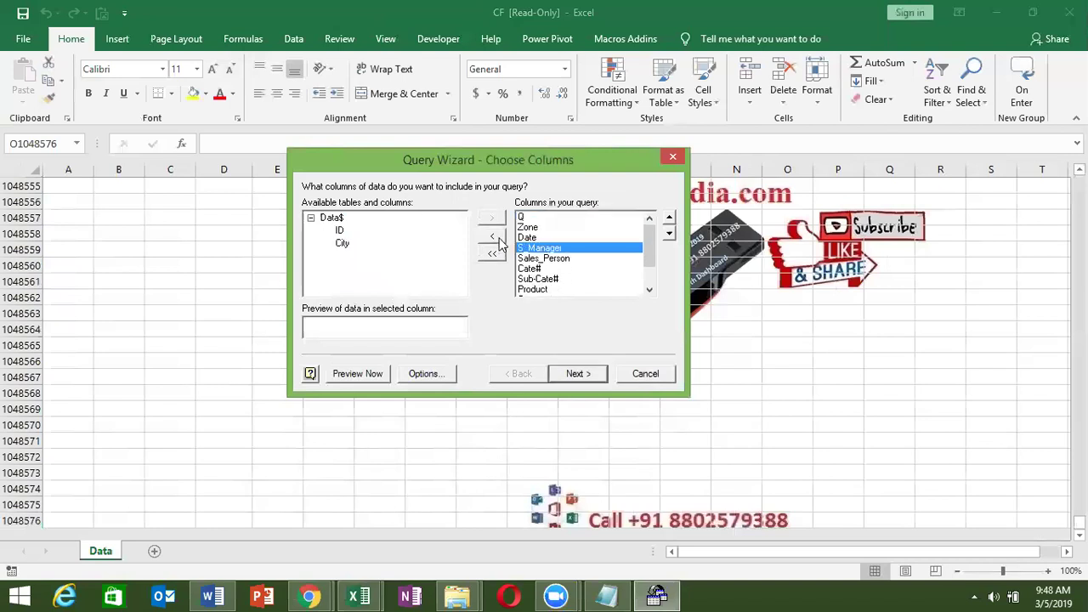
left_click(530, 269)
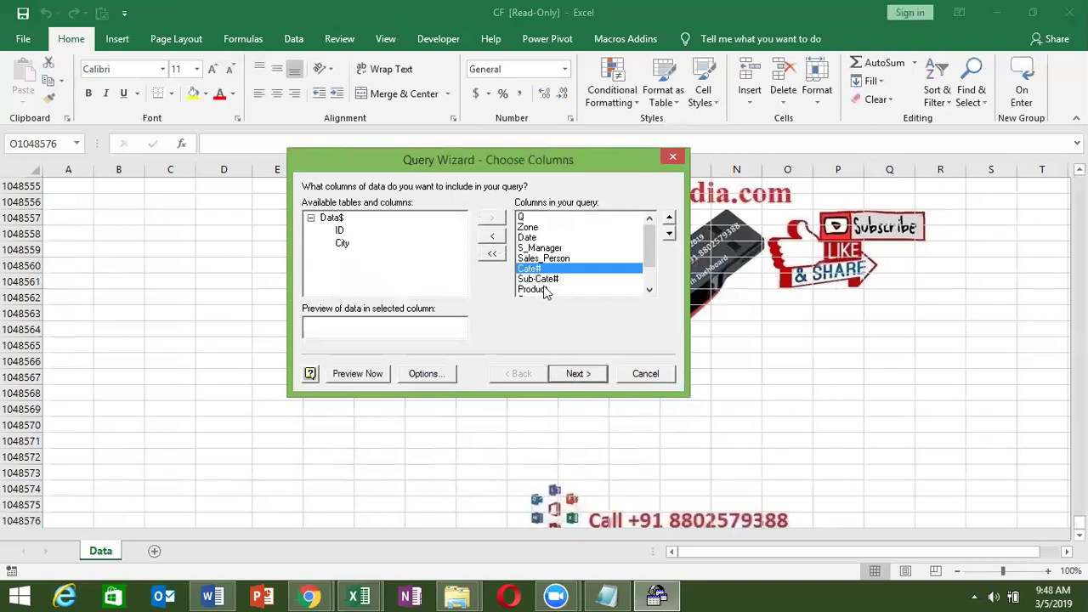
left_click(648, 291)
left_click(649, 291)
left_click(648, 290)
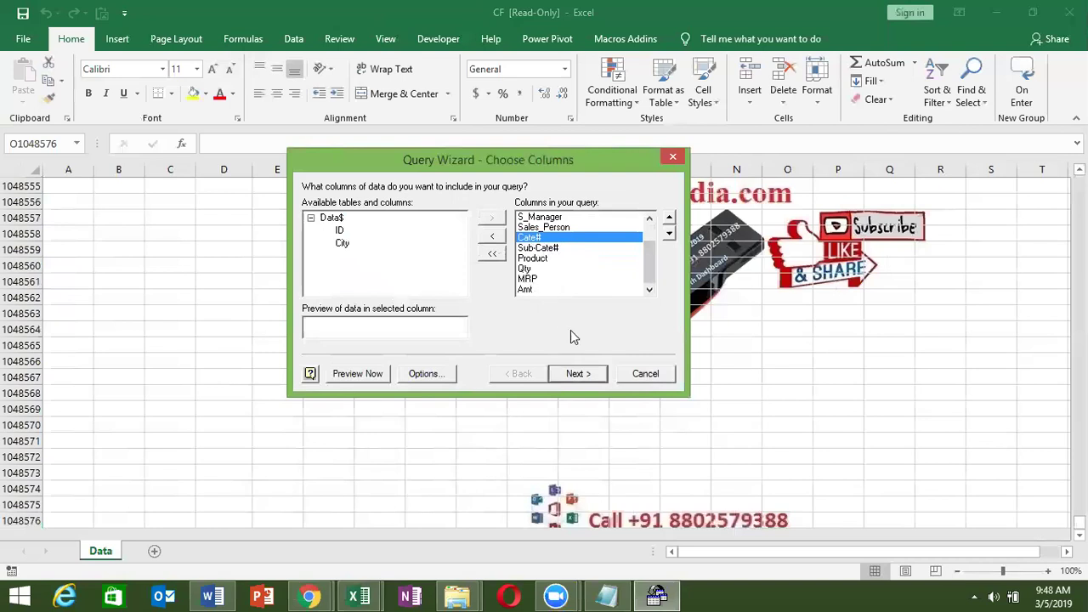
left_click(578, 374)
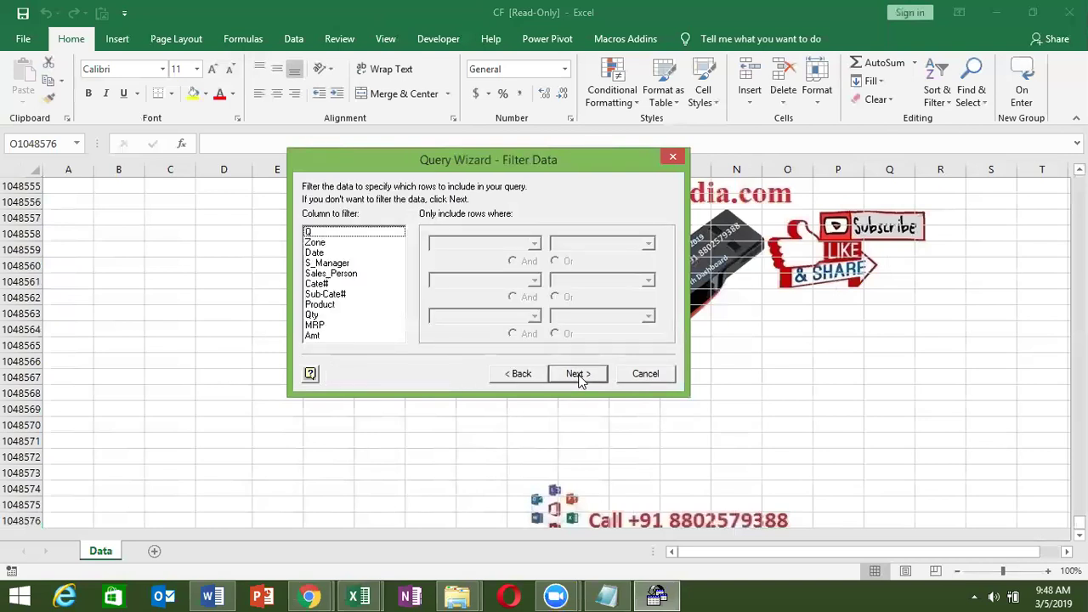
Step: Set the first filter row to Q equals Q1 and proceed to Sort Order
left_click(324, 232)
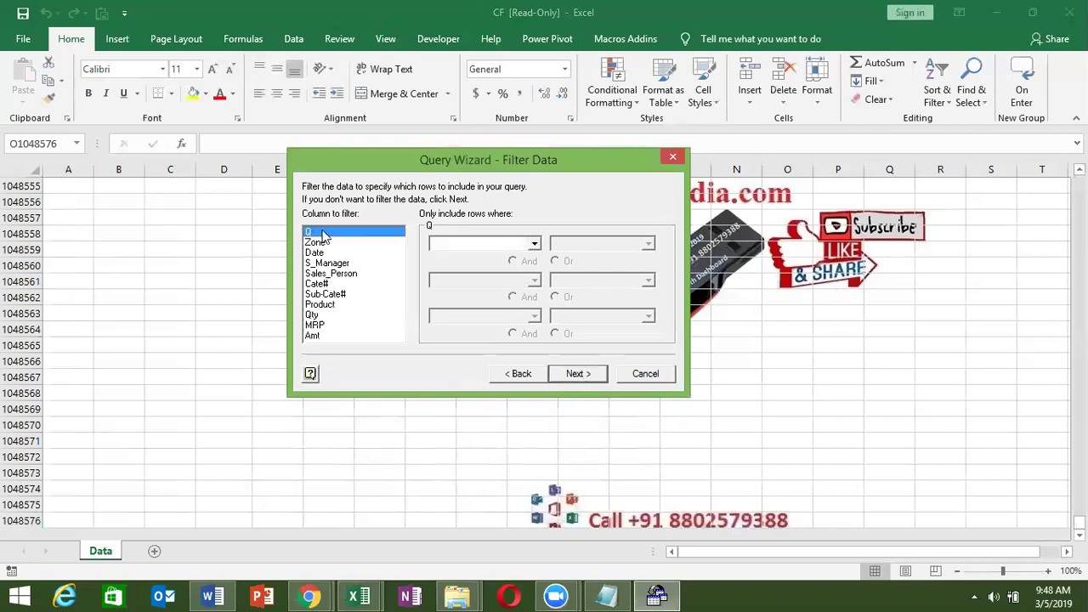
left_click(460, 244)
left_click(457, 268)
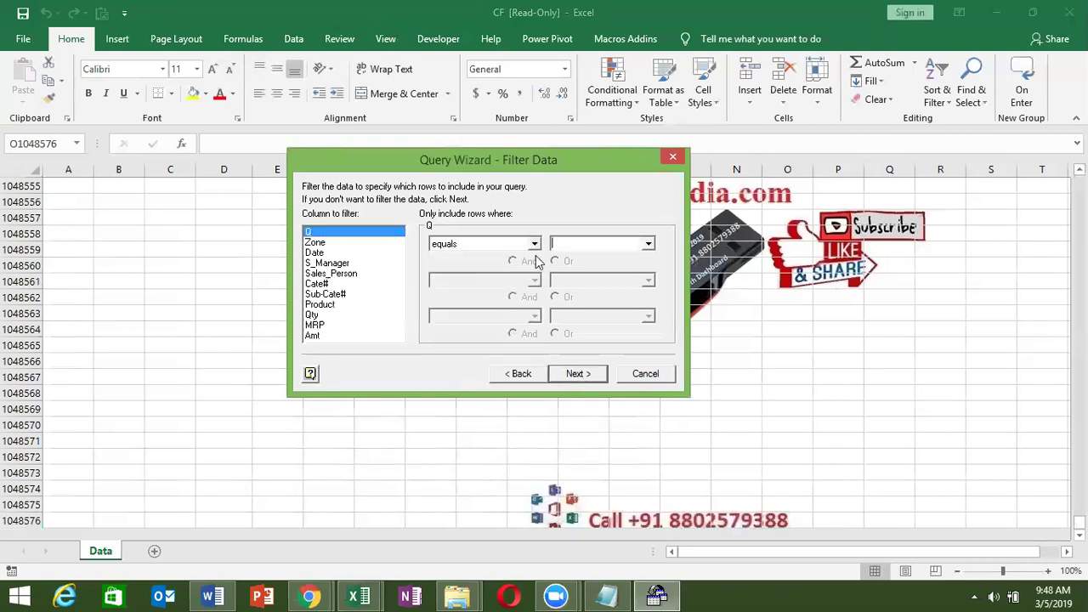
left_click(648, 245)
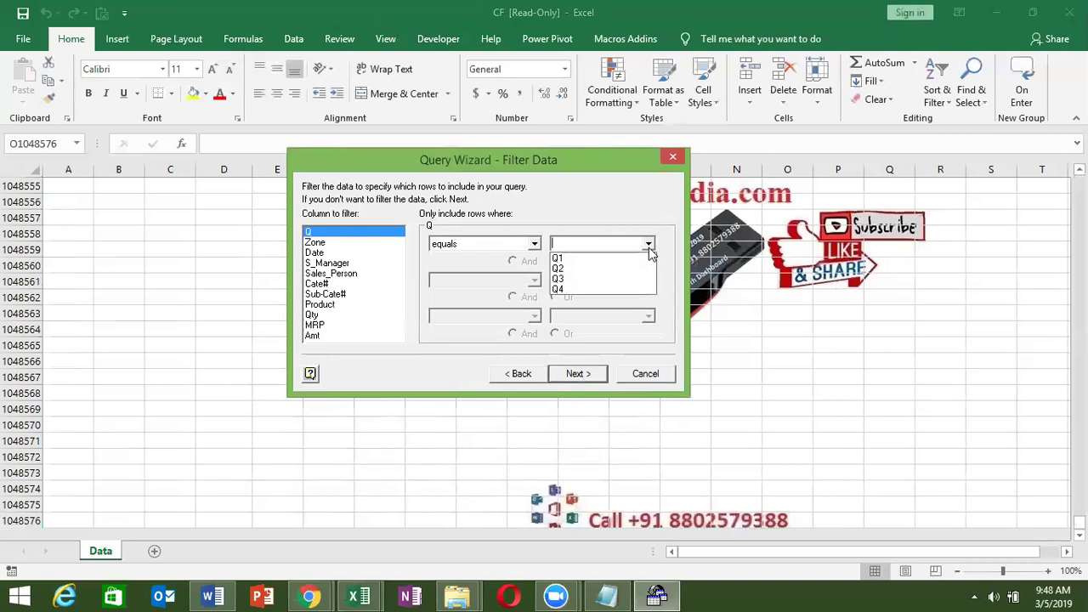
left_click(635, 253)
left_click(535, 246)
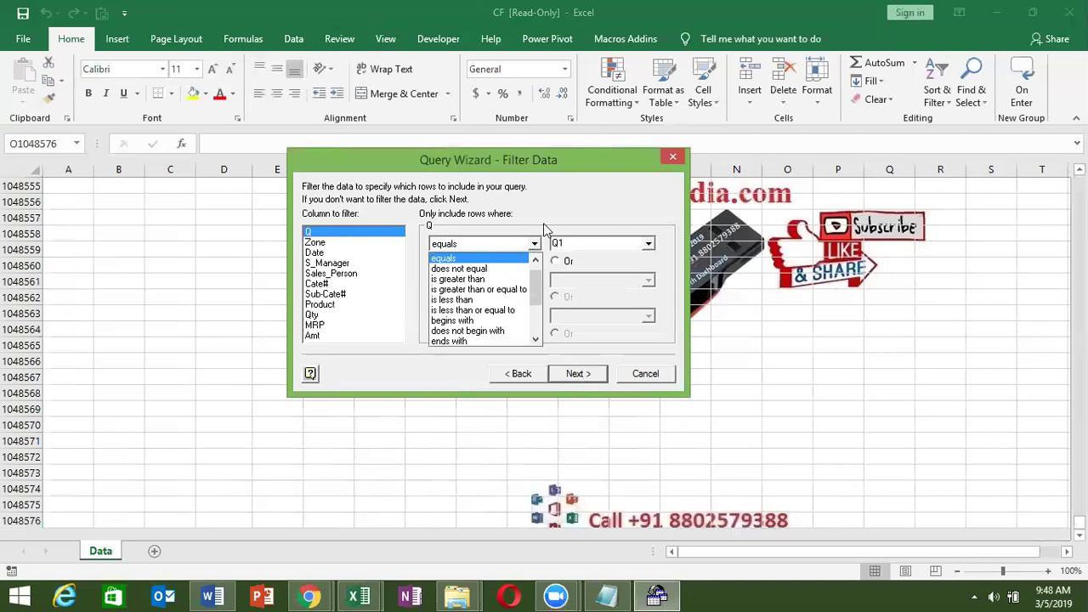
left_click(545, 230)
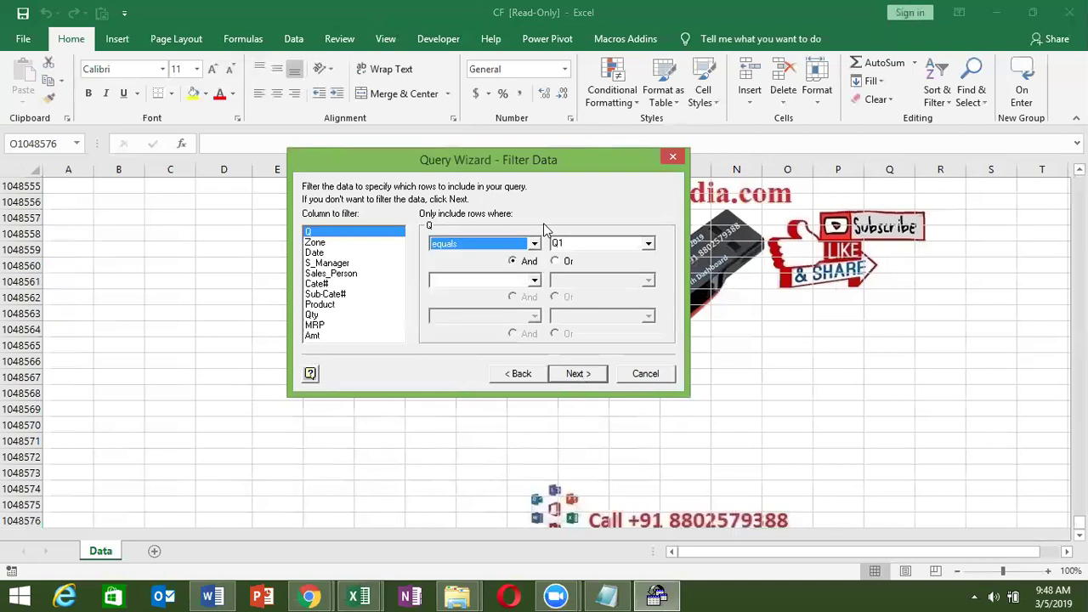
left_click(362, 242)
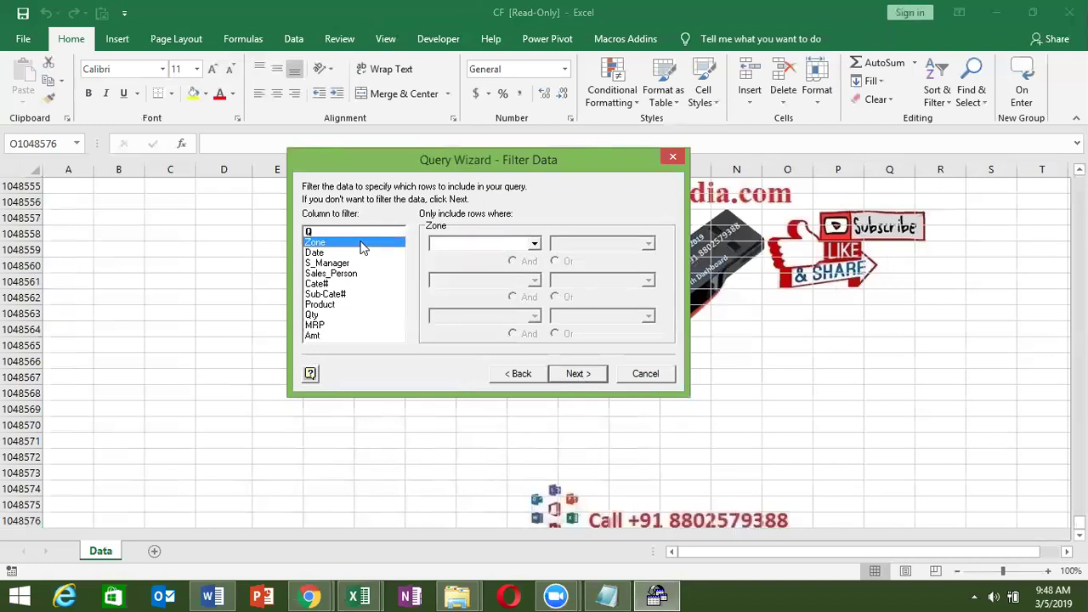
left_click(316, 233)
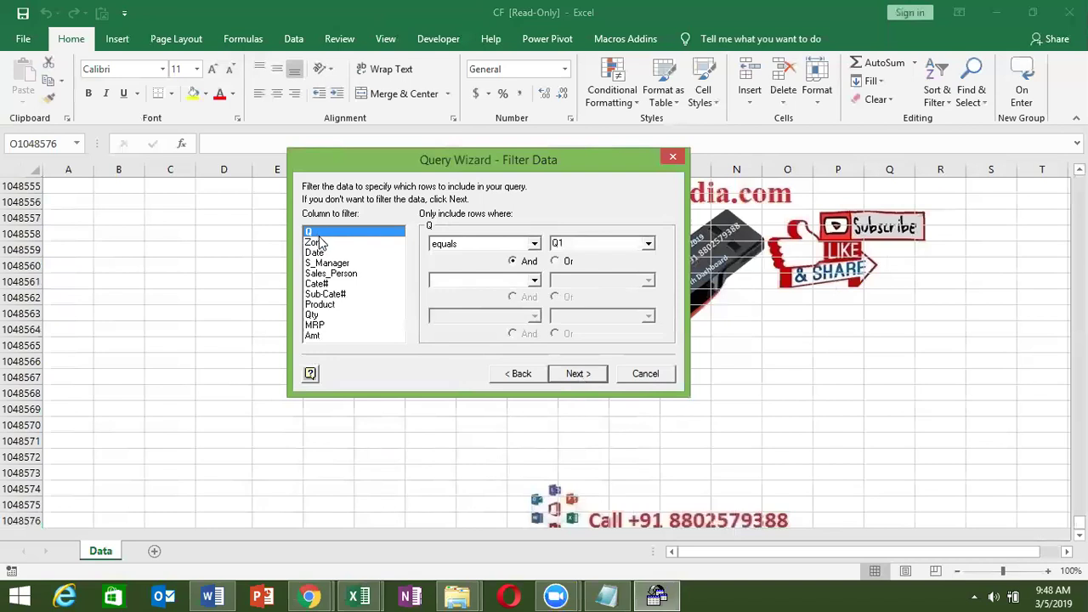
left_click(326, 273)
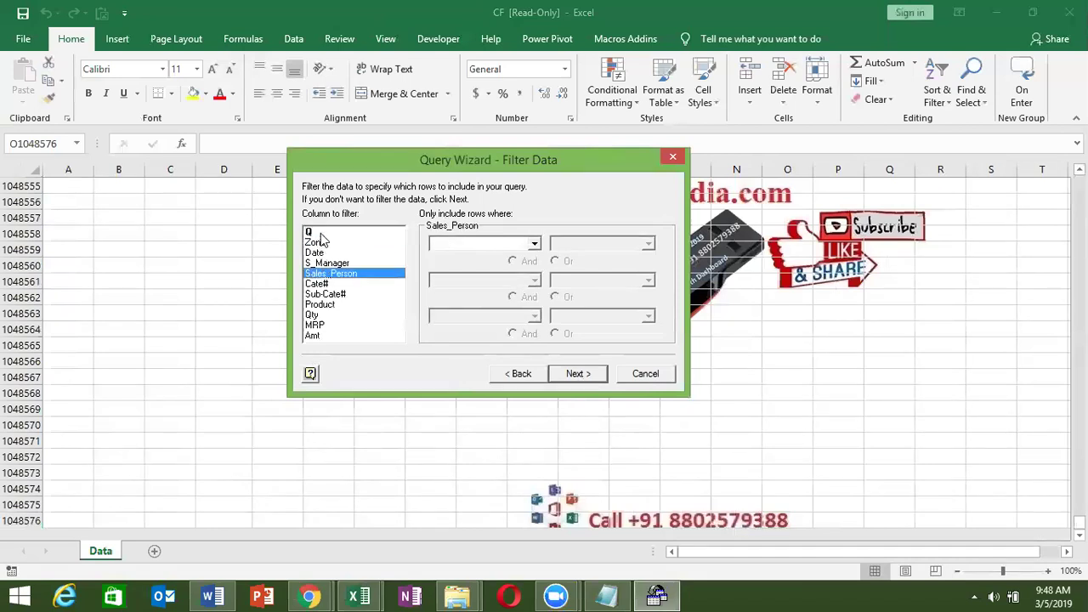
left_click(320, 236)
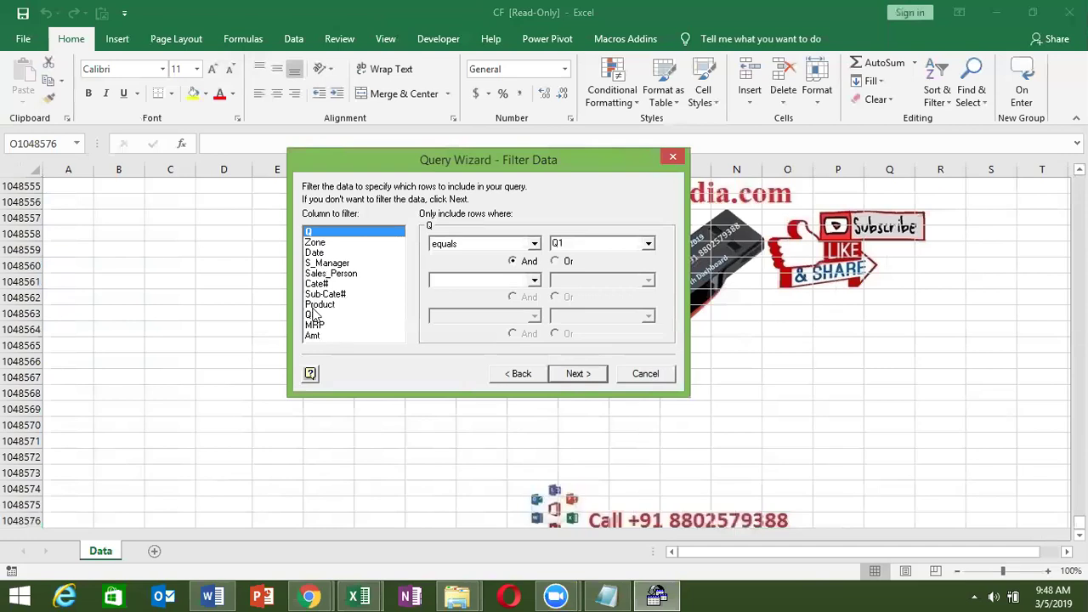
left_click(590, 380)
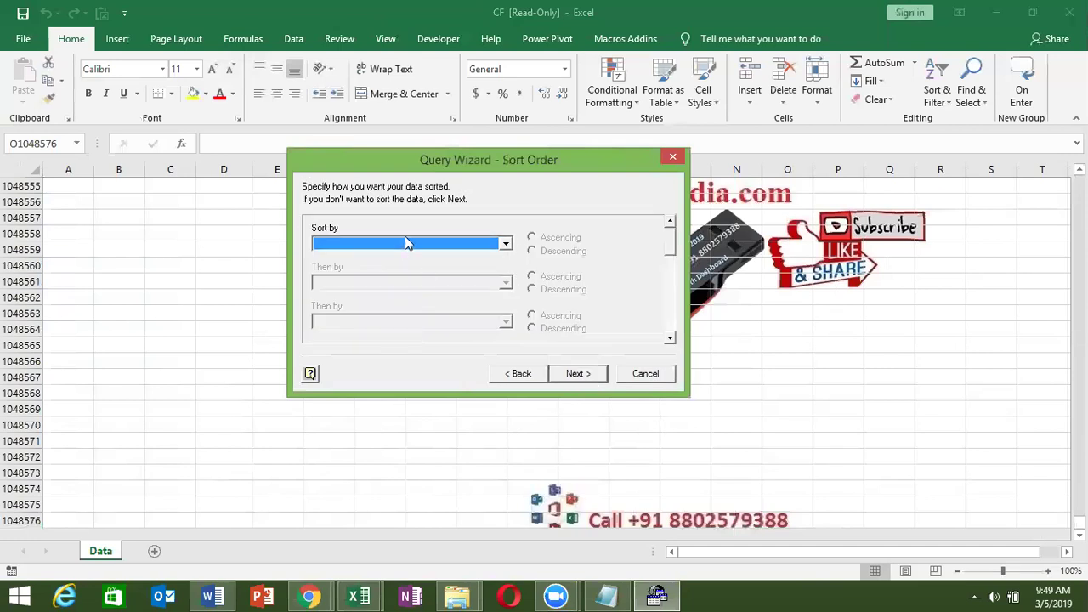
Step: Skip sorting, finish returning data to Excel, and switch to the Microsoft Query window
left_click(577, 375)
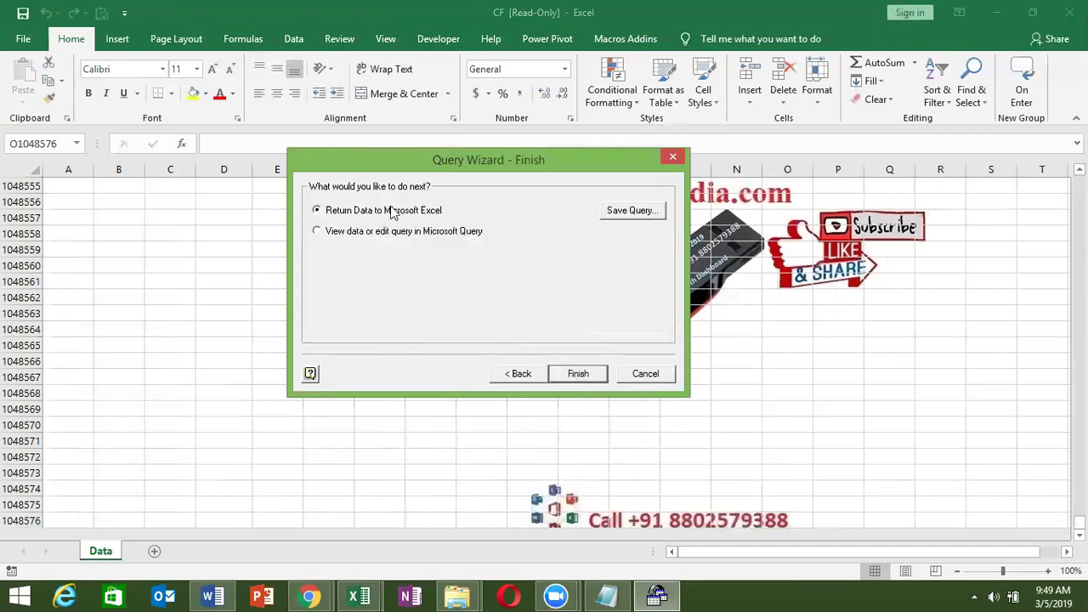
left_click(578, 374)
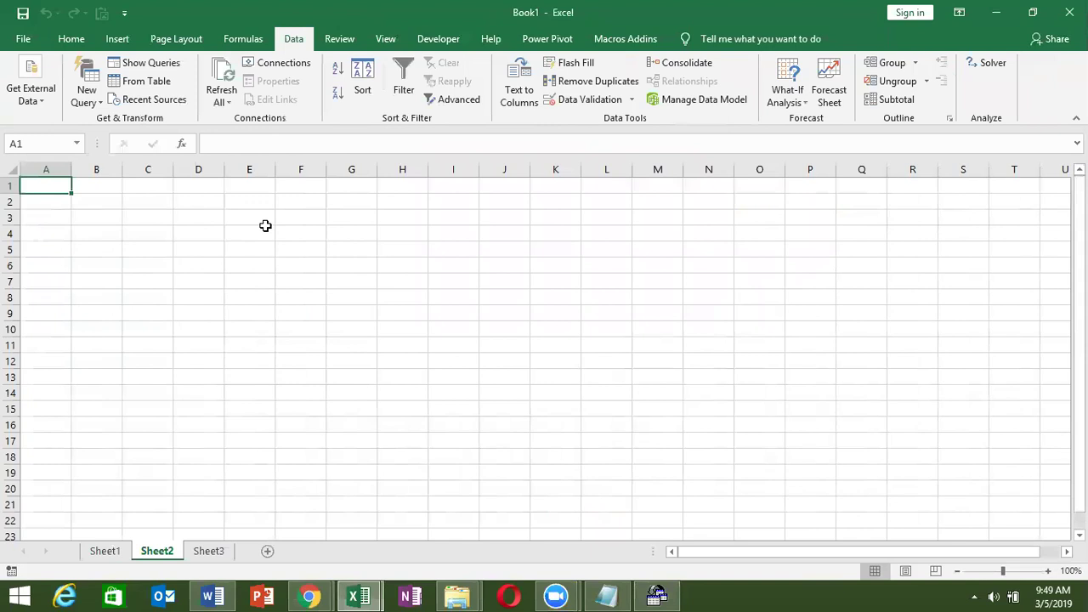
left_click(658, 592)
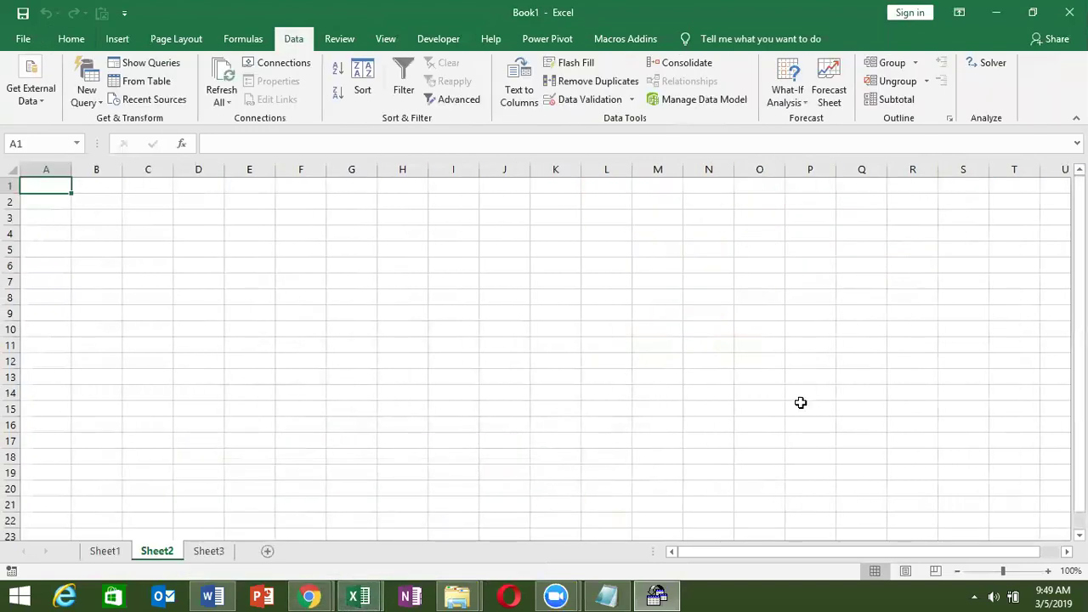
Step: Close the Microsoft Query window from its taskbar menu
right_click(671, 593)
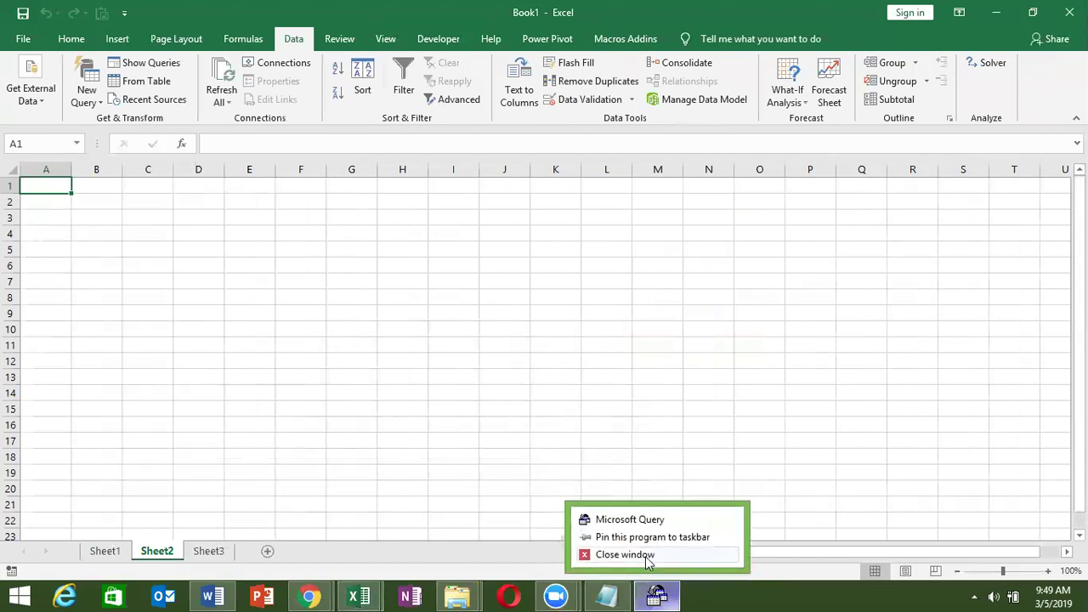
left_click(647, 554)
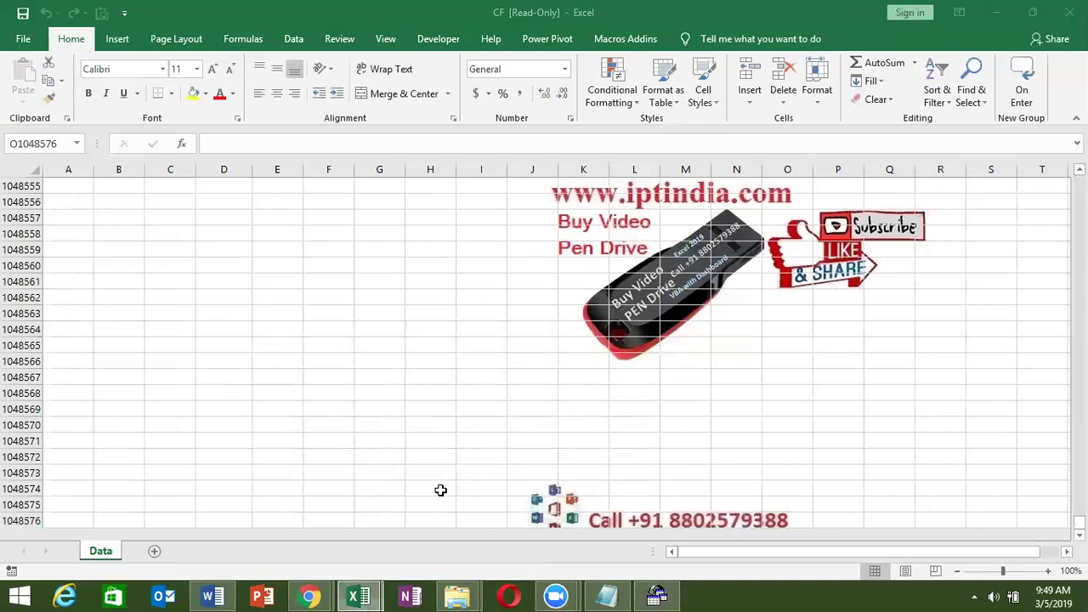
key("ctrl+shift+Escape")
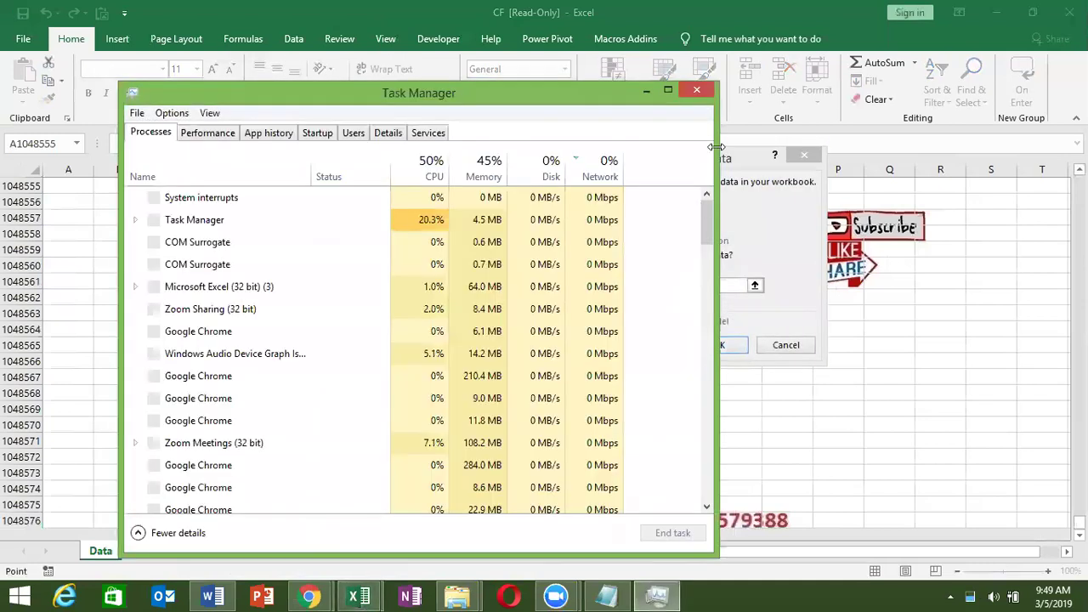
left_click(698, 89)
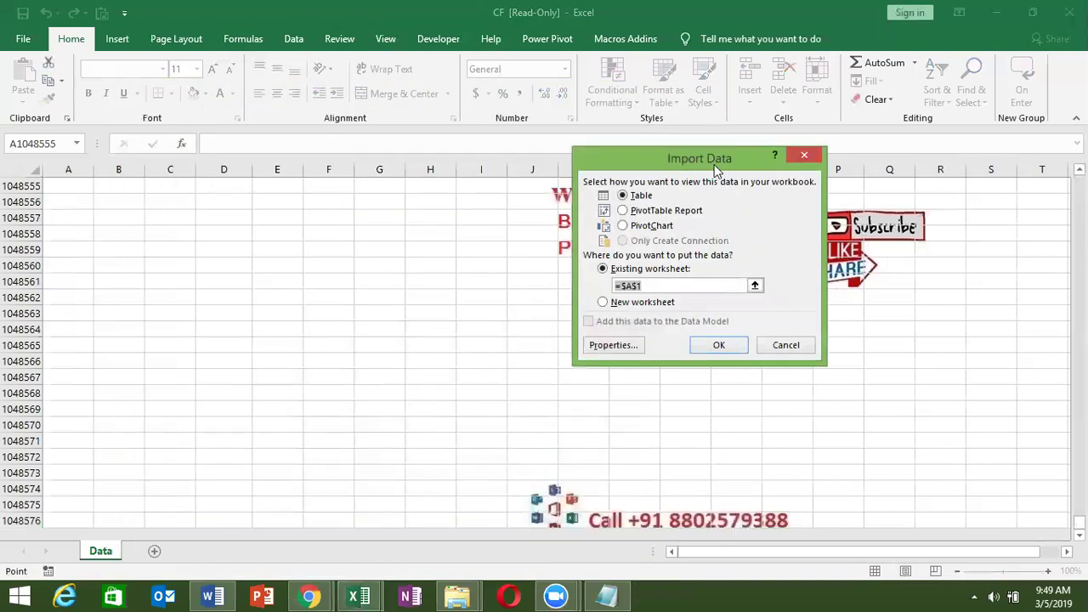
Step: Switch to Book1 and import the Q1 results as a table at =$A$1 on Sheet2
left_click_drag(710, 164, 592, 176)
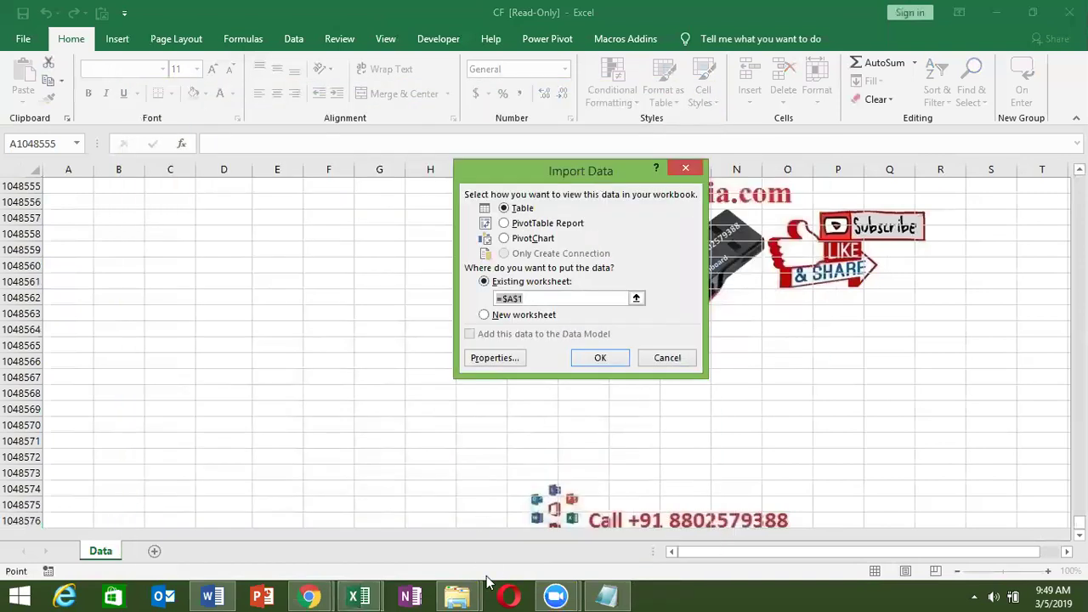
left_click(359, 596)
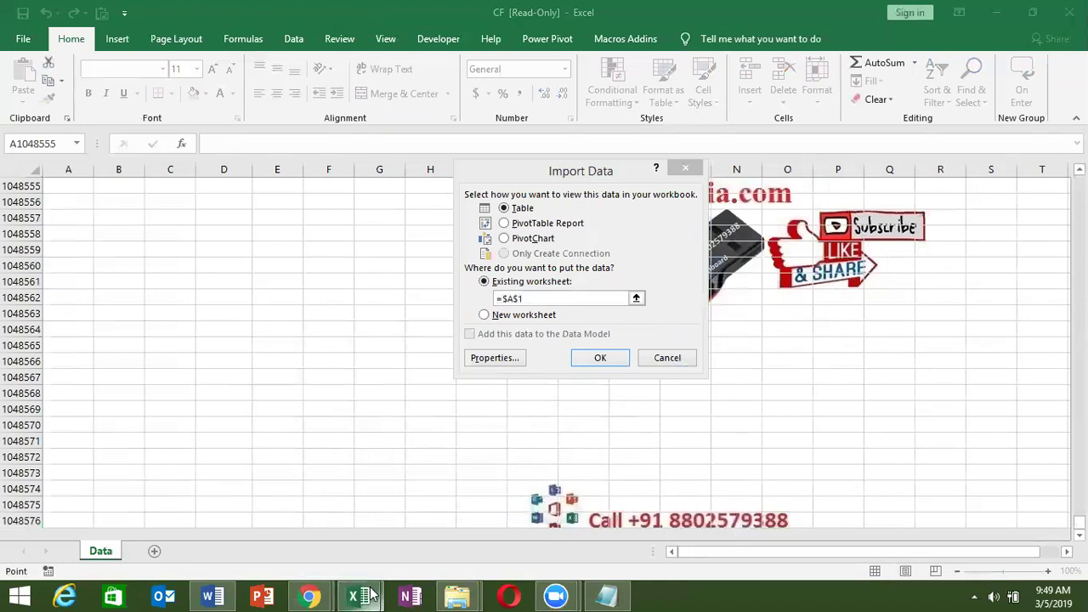
left_click(315, 536)
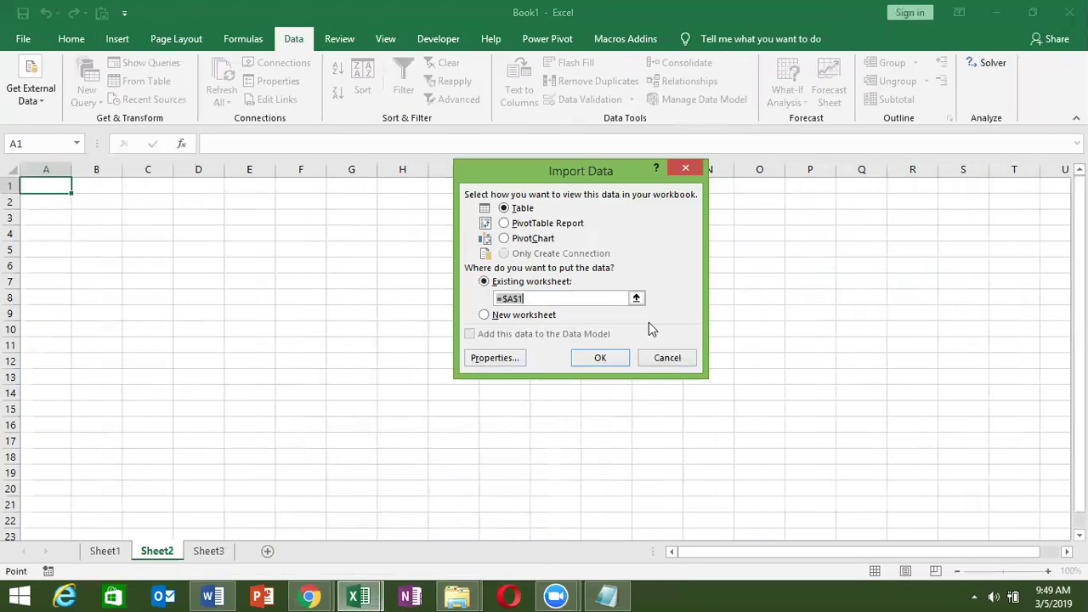
left_click(612, 357)
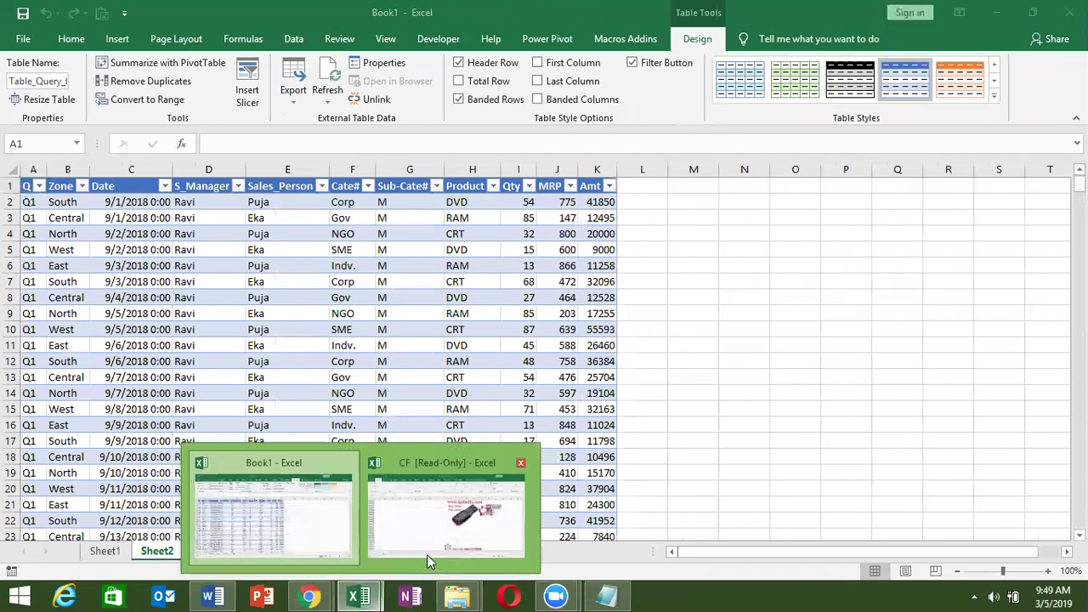
Step: Close the CF workbook, confirm the Q1 table ends at row 447, then go to Sheet3
mouse_move(358, 596)
left_click(440, 554)
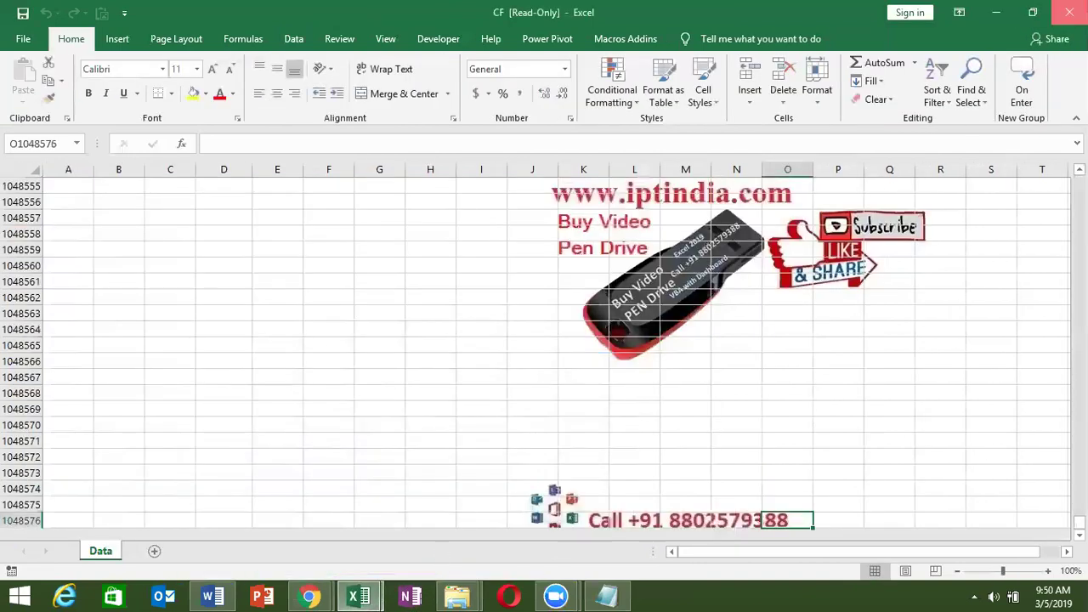
left_click(1069, 12)
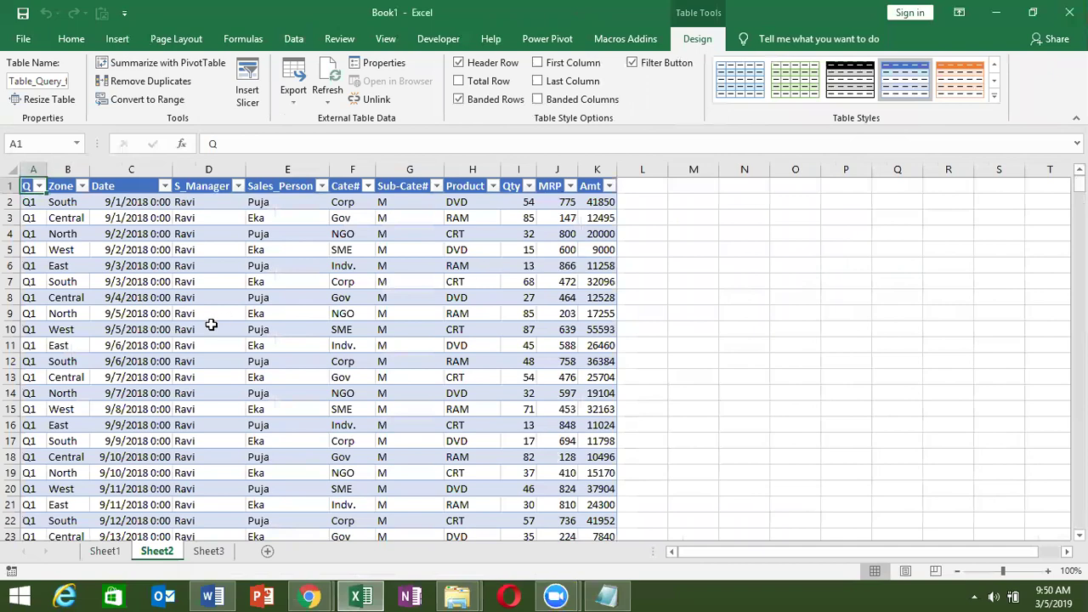
left_click(39, 243)
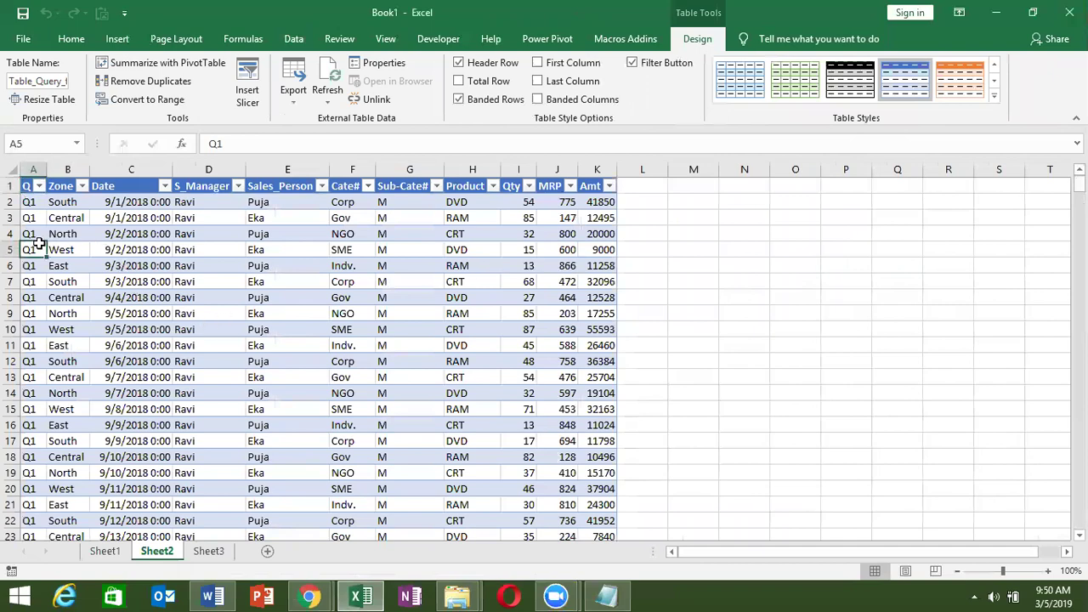
key("ctrl+Down")
key("ctrl+Up")
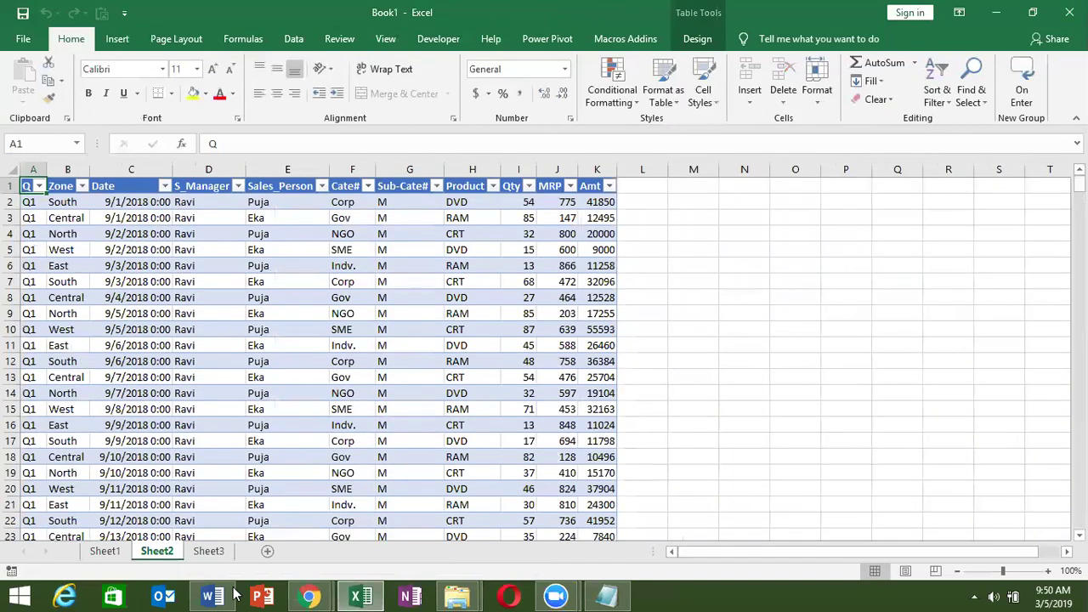
left_click(224, 548)
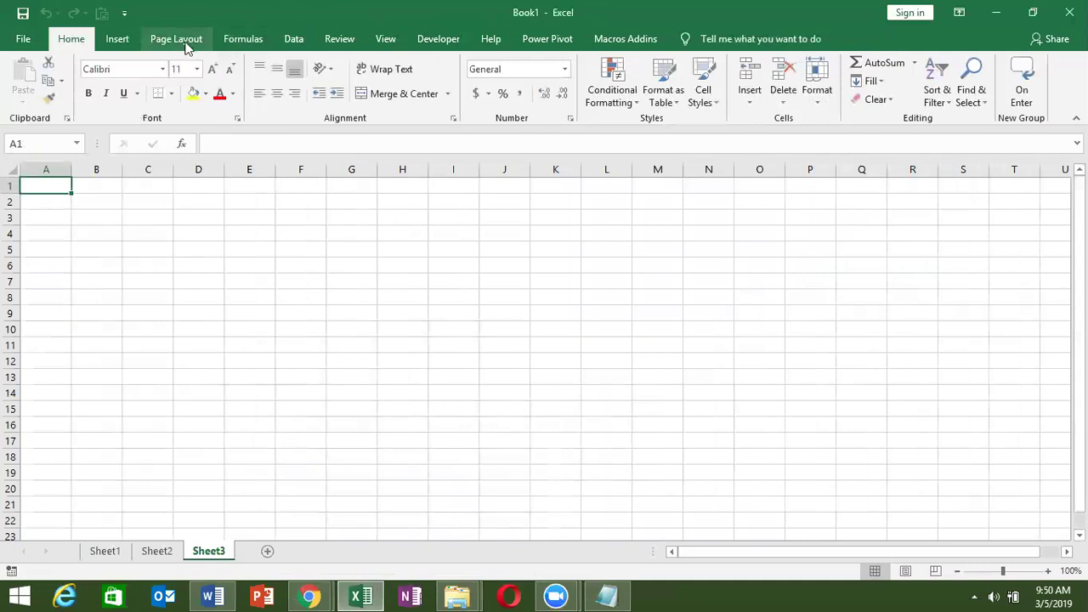
Step: Start a Microsoft Query import from Excel Files using CF.xlsm on the Desktop
left_click(292, 42)
left_click(35, 102)
left_click(130, 160)
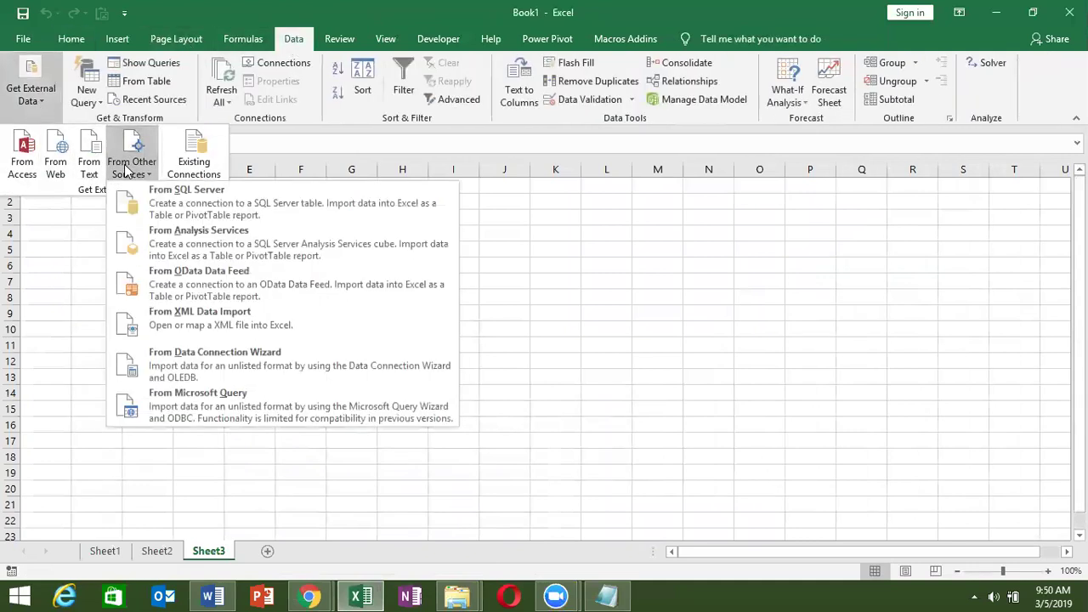
left_click(200, 414)
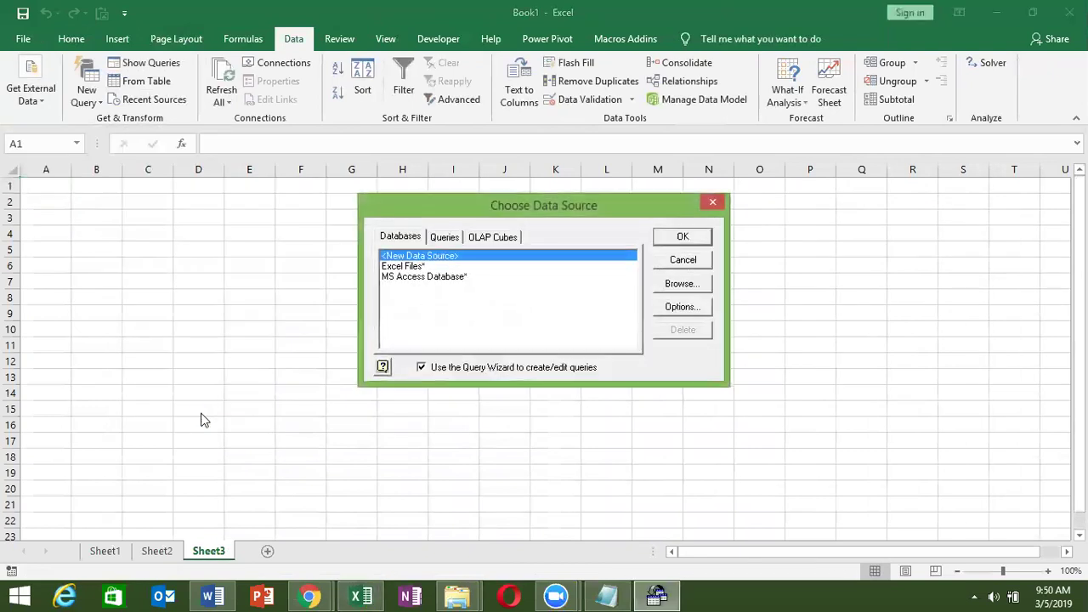
left_click(414, 266)
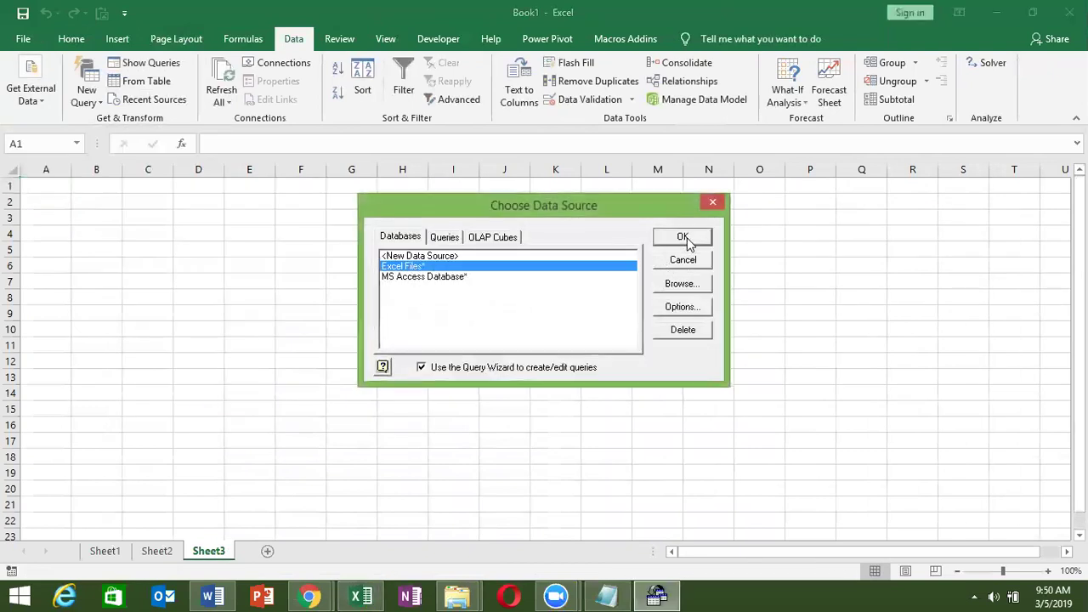
left_click(684, 238)
double_click(177, 108)
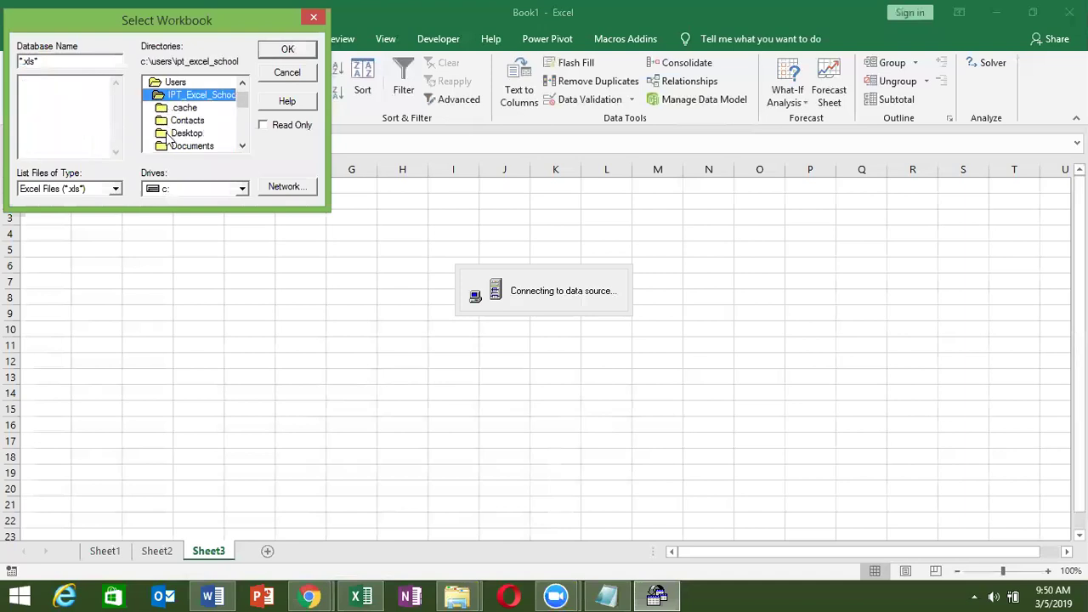
double_click(169, 138)
left_click(34, 82)
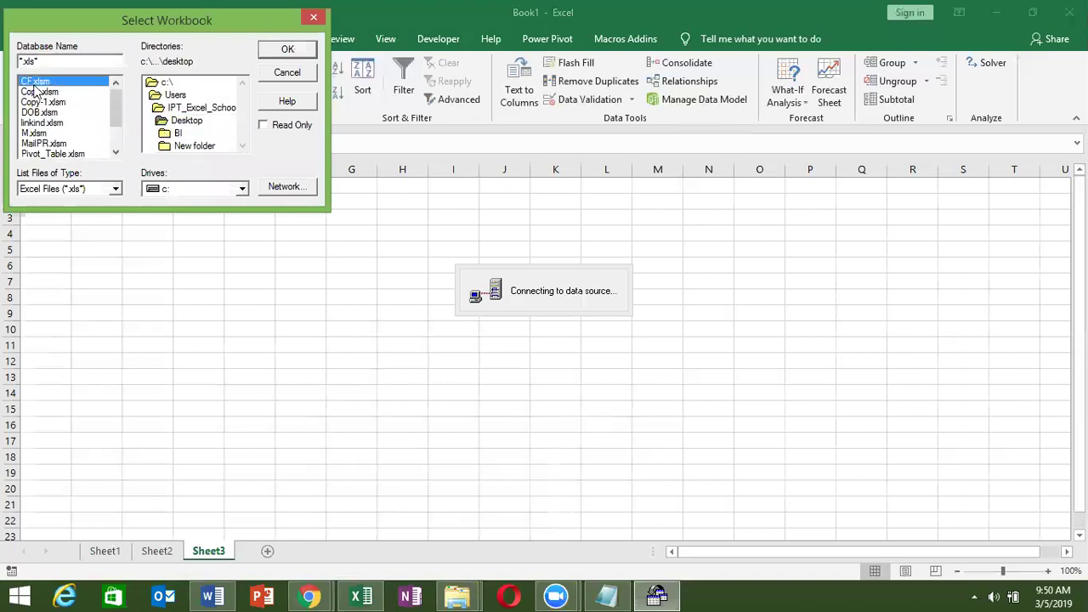
left_click(286, 51)
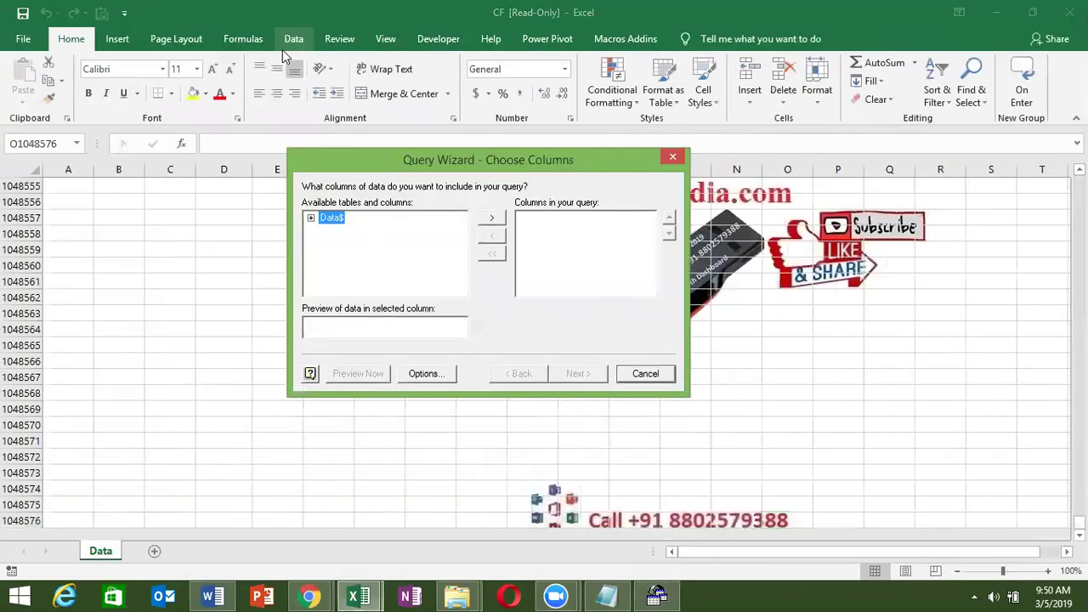
Step: Add all Data$ columns, filter Zone equals East, skip sorting, and return data to Excel
left_click(498, 221)
left_click(572, 375)
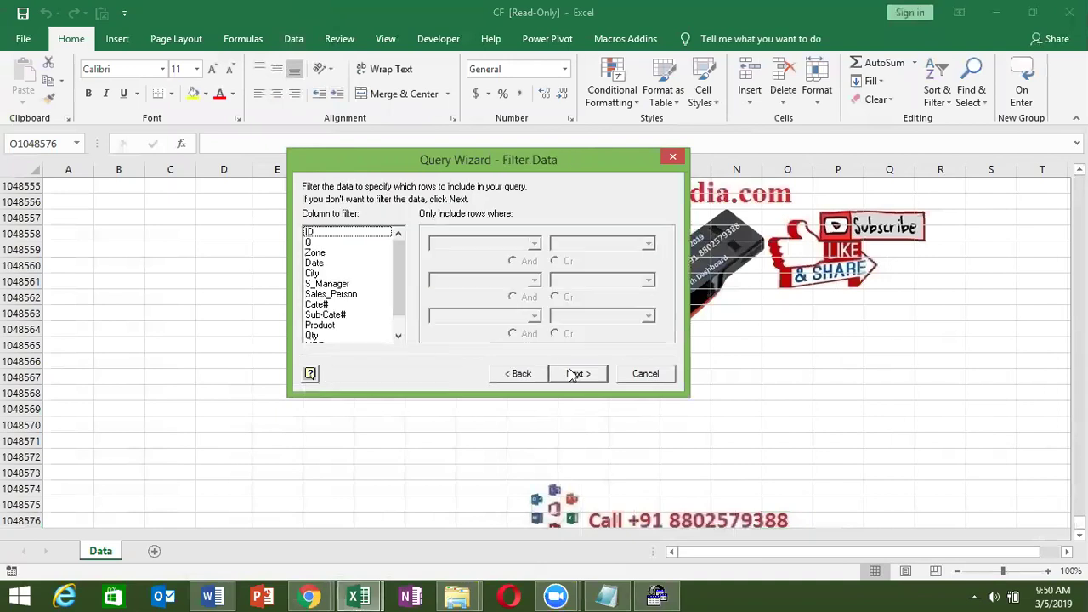
left_click(318, 253)
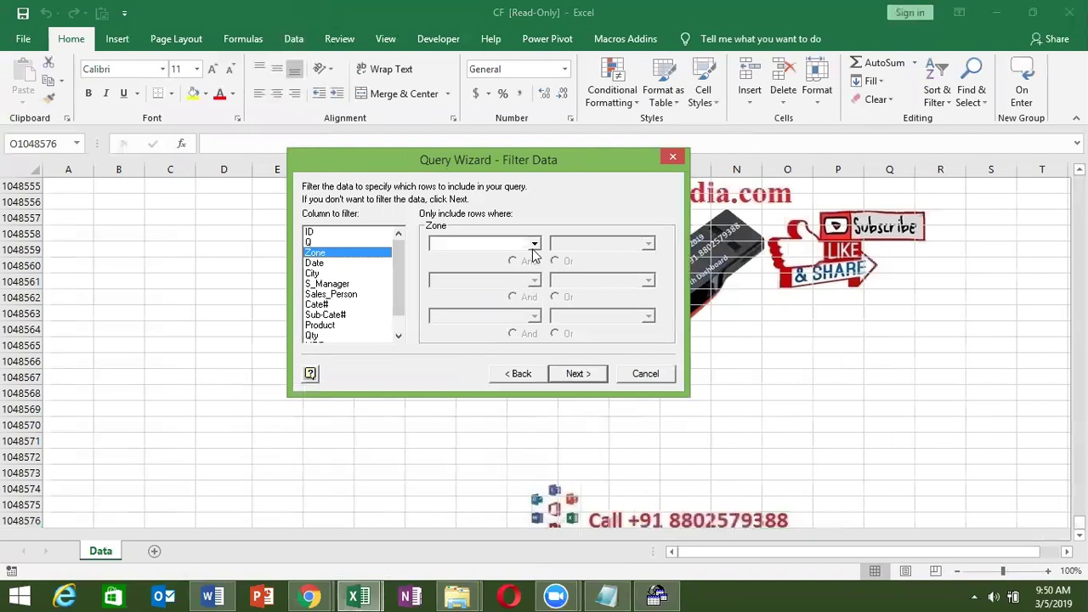
left_click(533, 246)
left_click(523, 266)
left_click(647, 245)
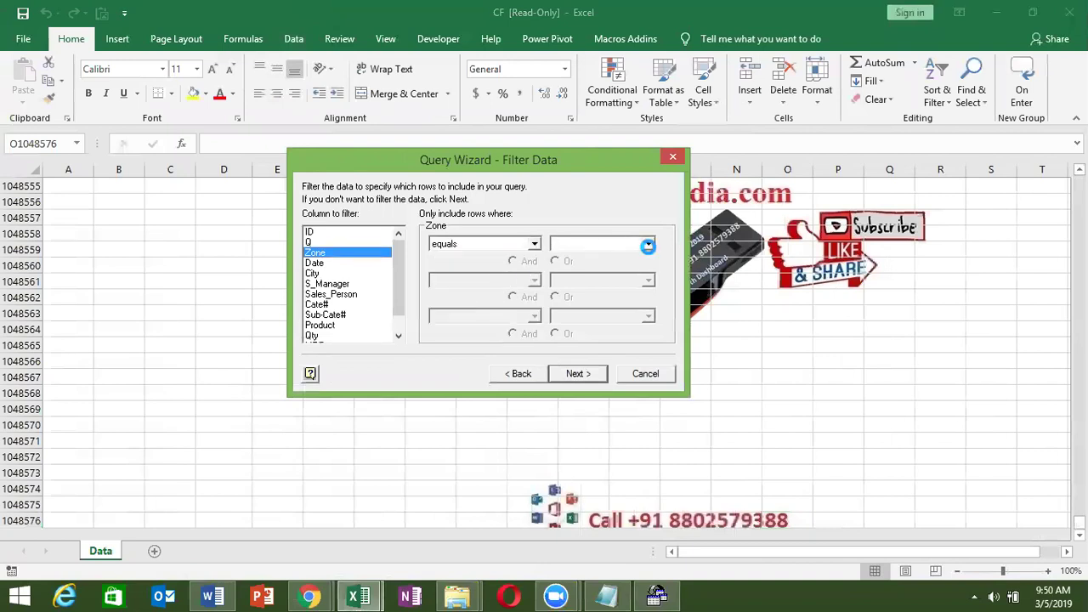
left_click(634, 269)
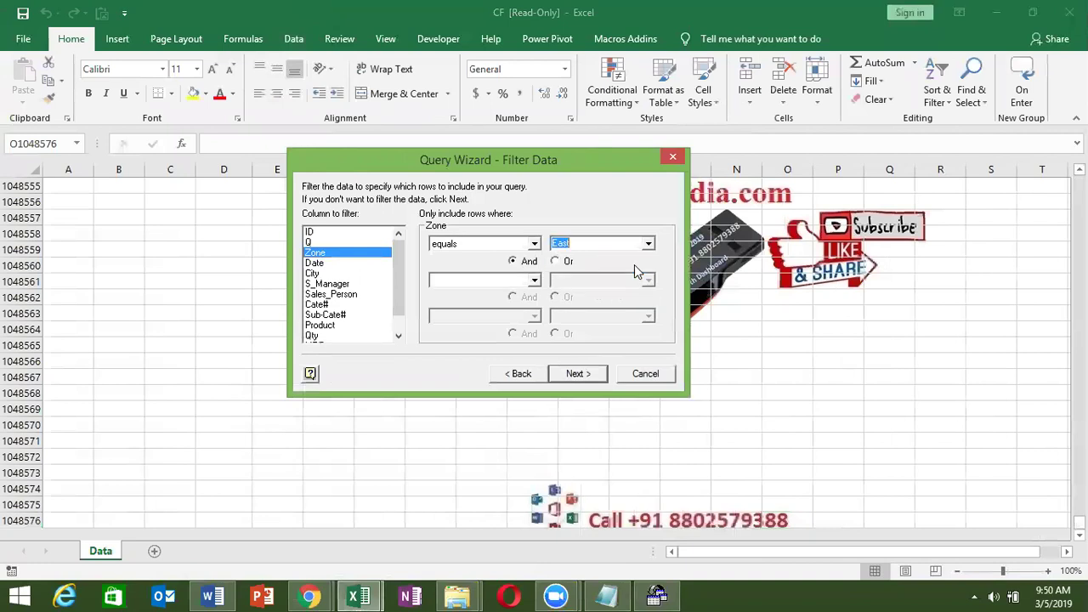
left_click(577, 374)
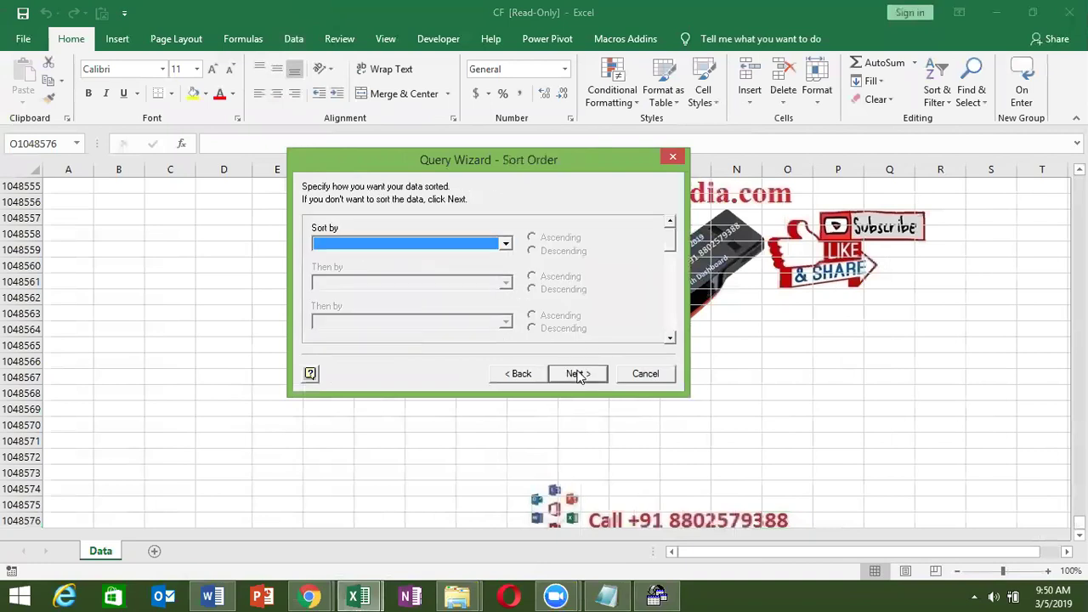
left_click(578, 374)
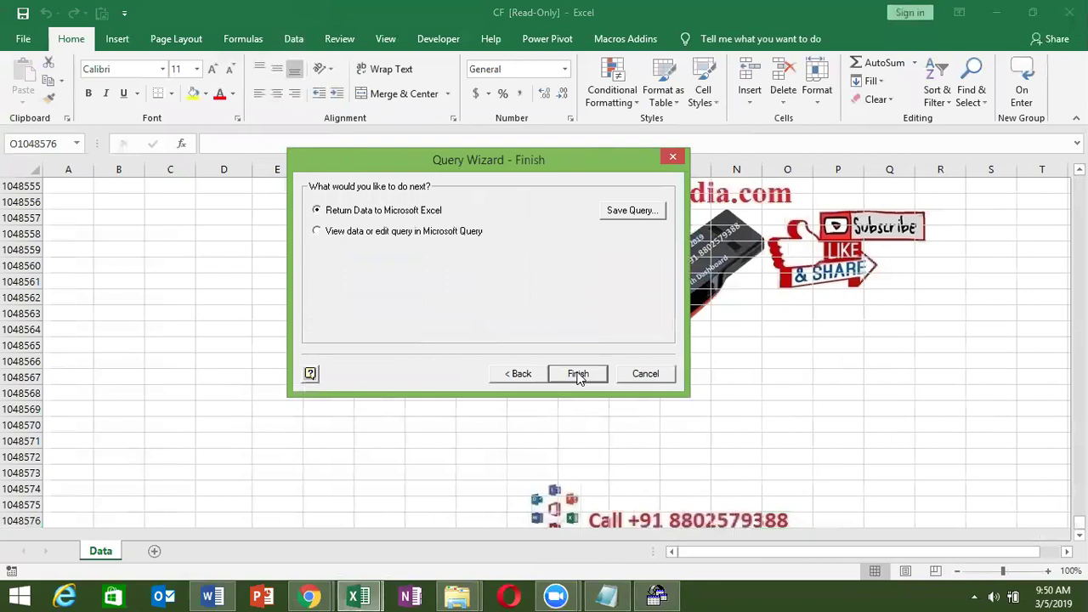
left_click(578, 374)
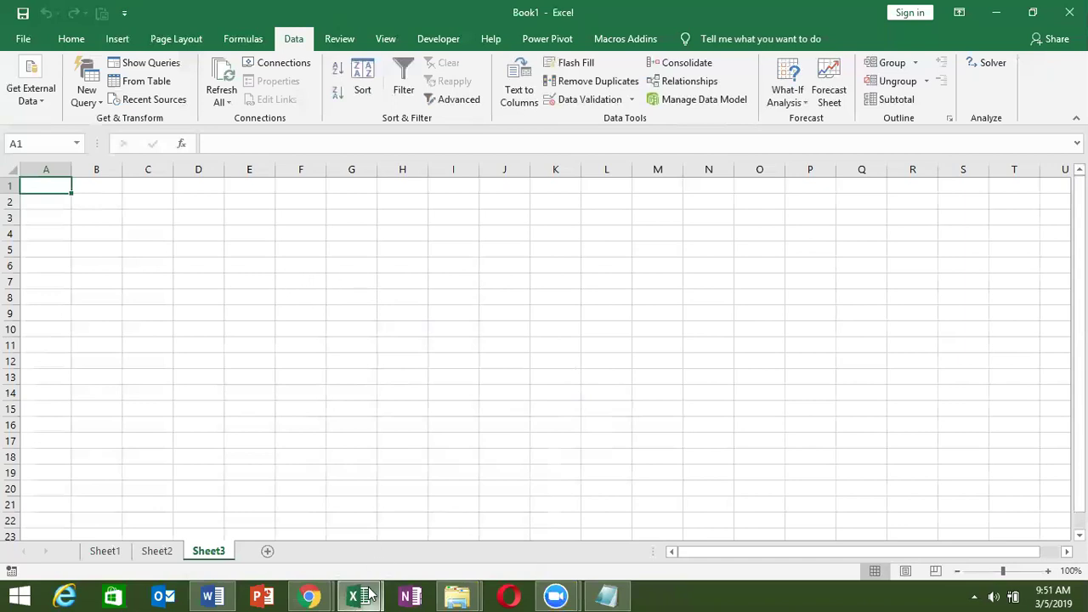
Step: Bring Book1 forward and import the East-zone rows as a table at Sheet3!$A$1
mouse_move(357, 595)
left_click(411, 538)
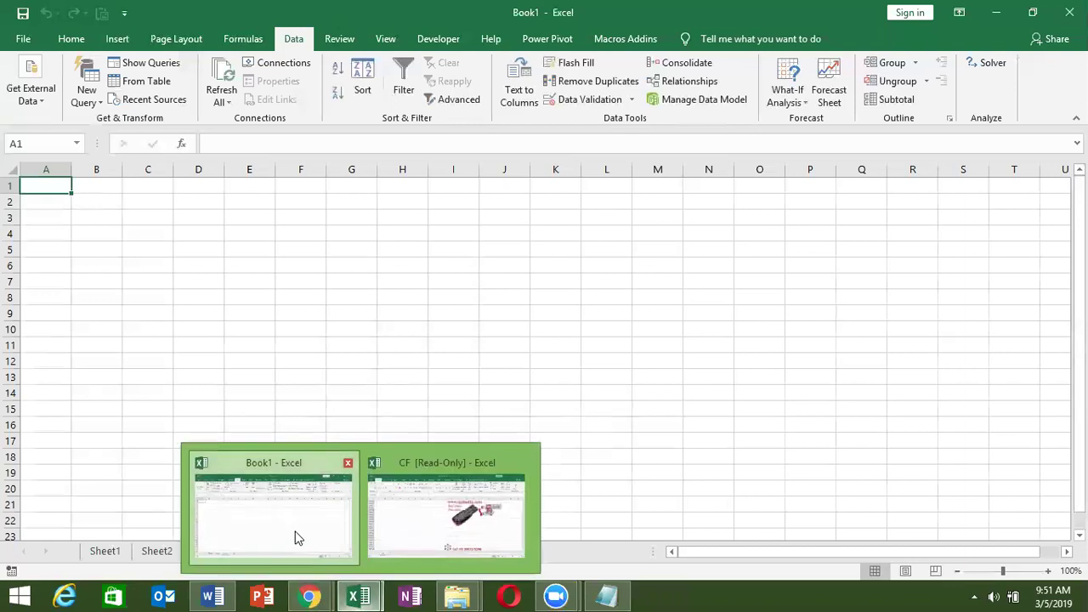
left_click(295, 535)
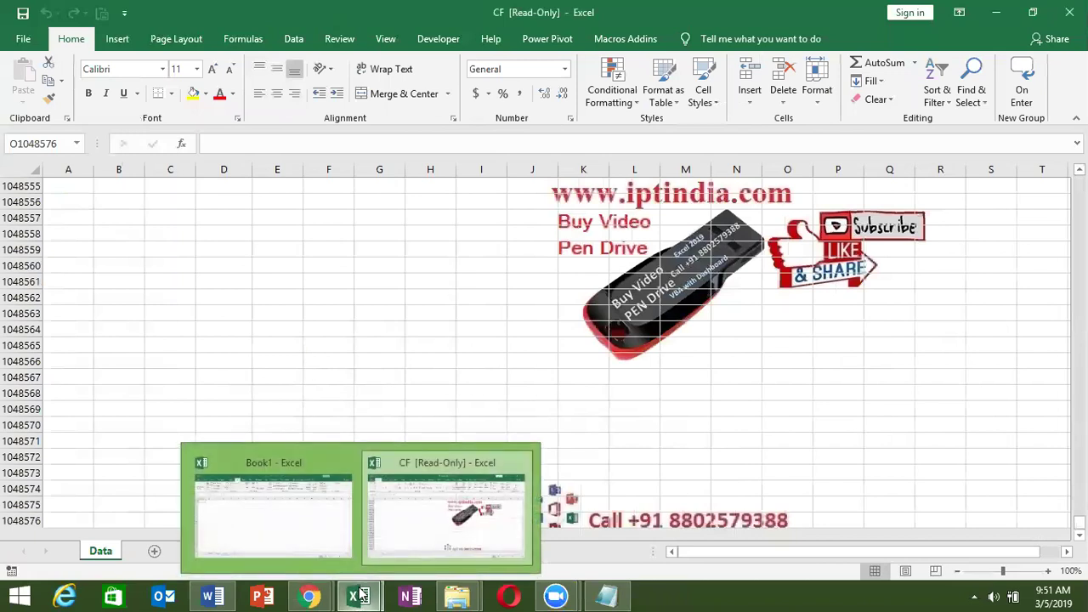
left_click(403, 554)
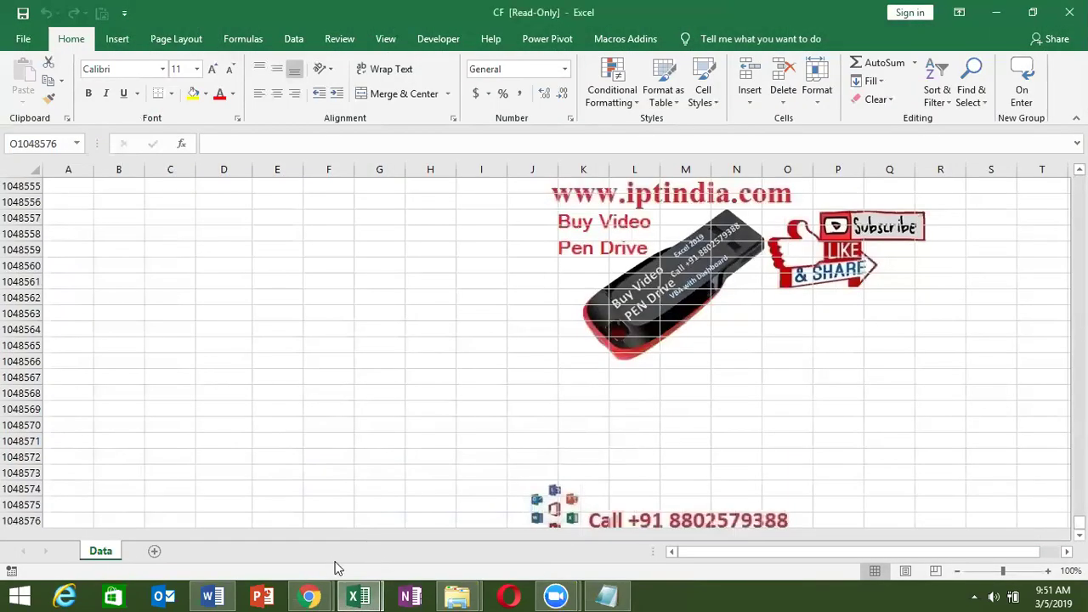
key("ctrl+shift+Escape")
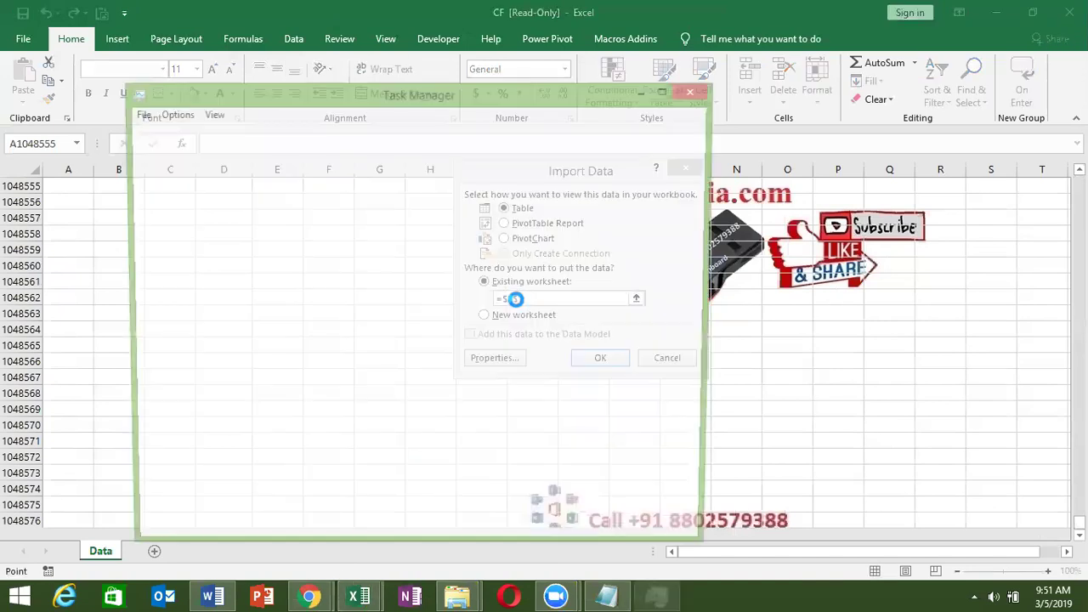
left_click(706, 91)
mouse_move(358, 596)
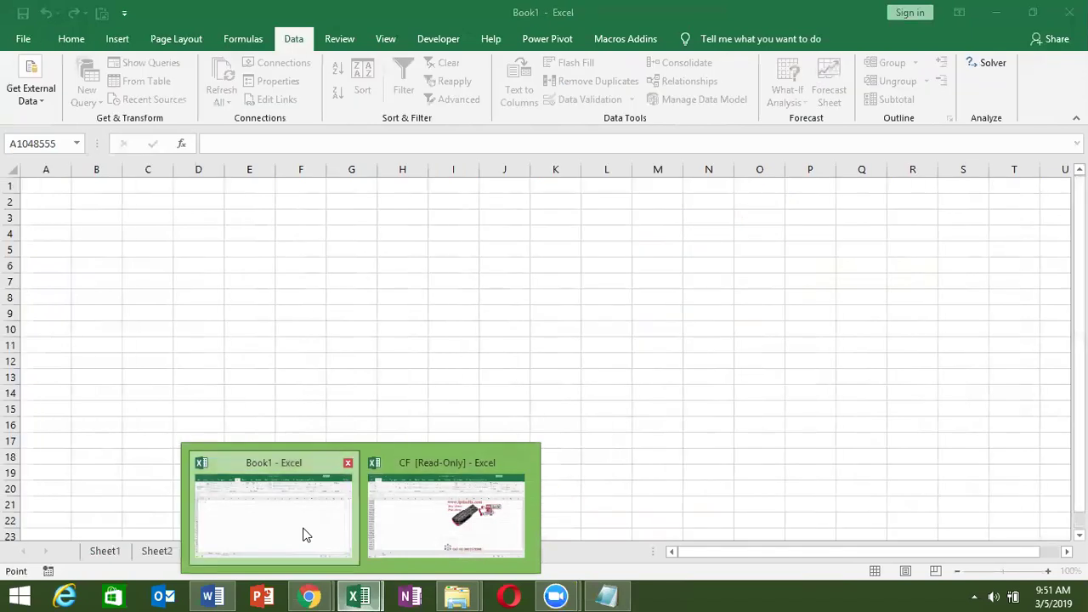
left_click(303, 534)
left_click(598, 360)
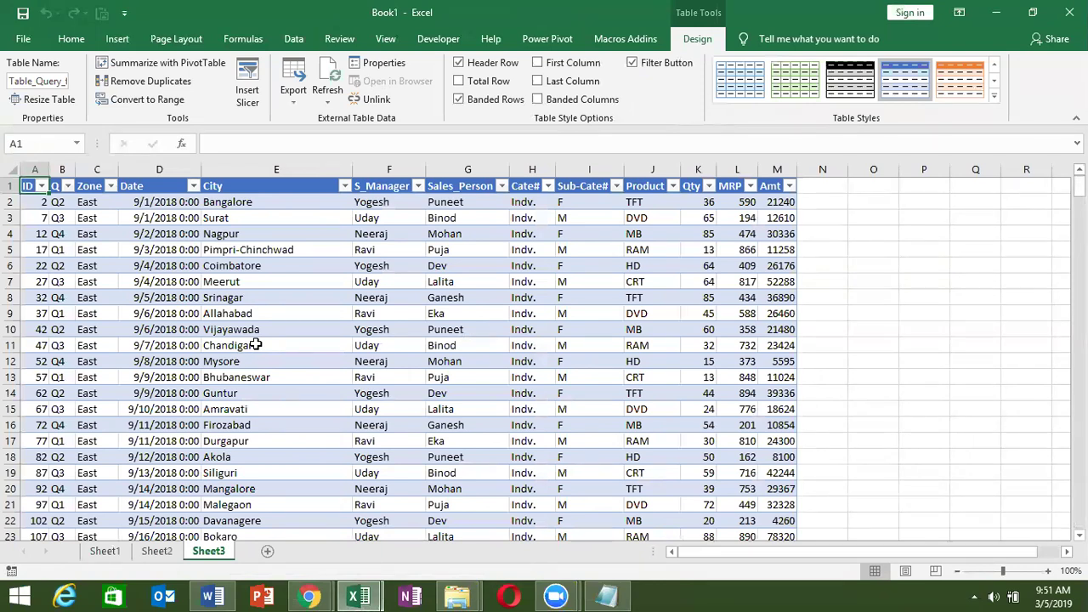
Step: Hide the Sheet3 table's filter arrows with Ctrl+Shift+L and return to Sheet2
key("ctrl+shift+l")
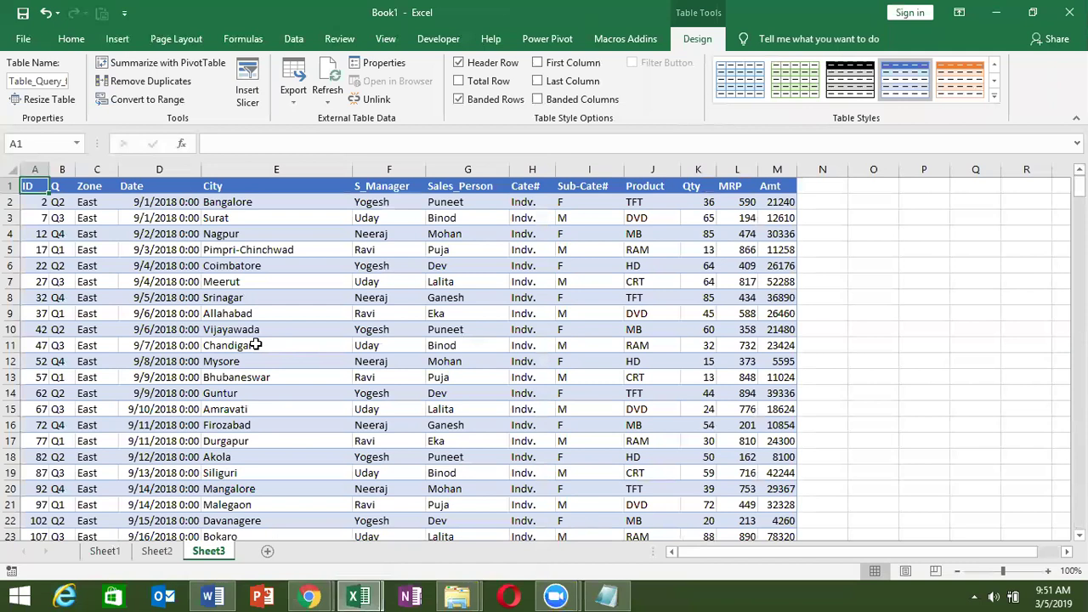
left_click(151, 551)
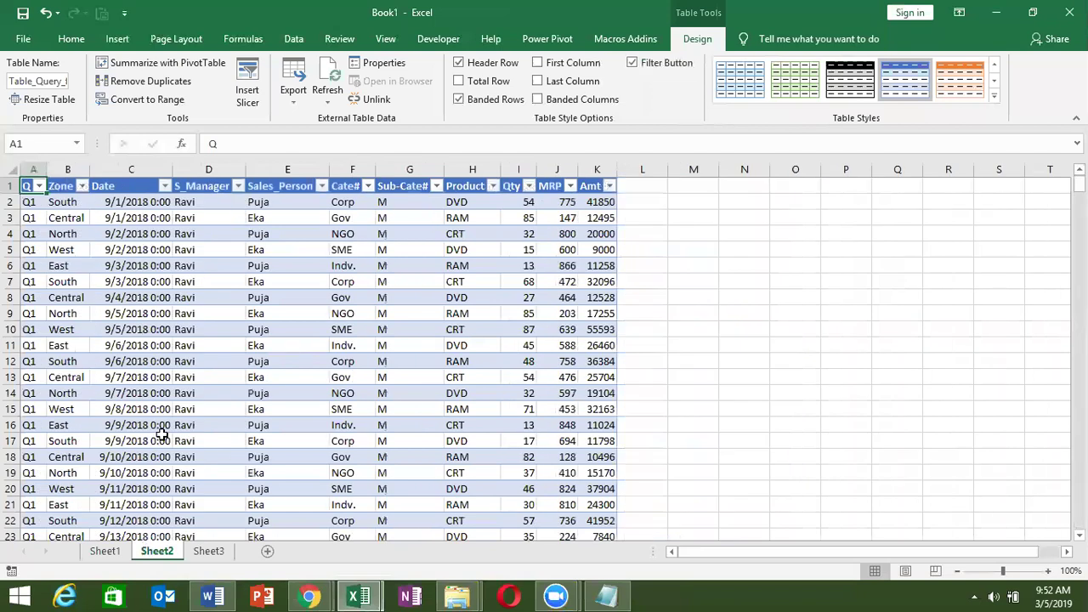
double_click(42, 218)
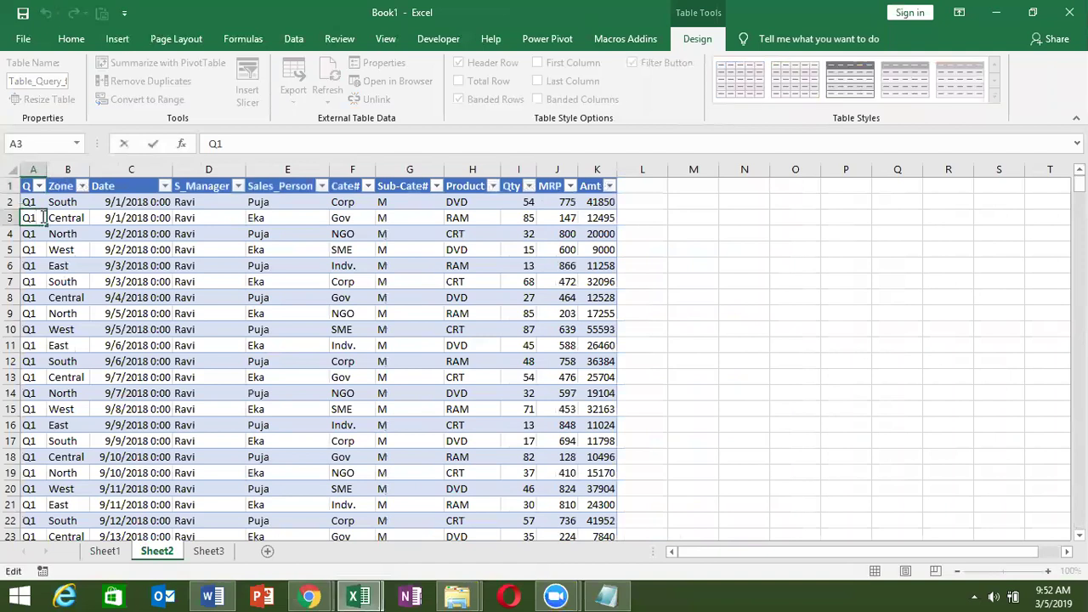
left_click(44, 237)
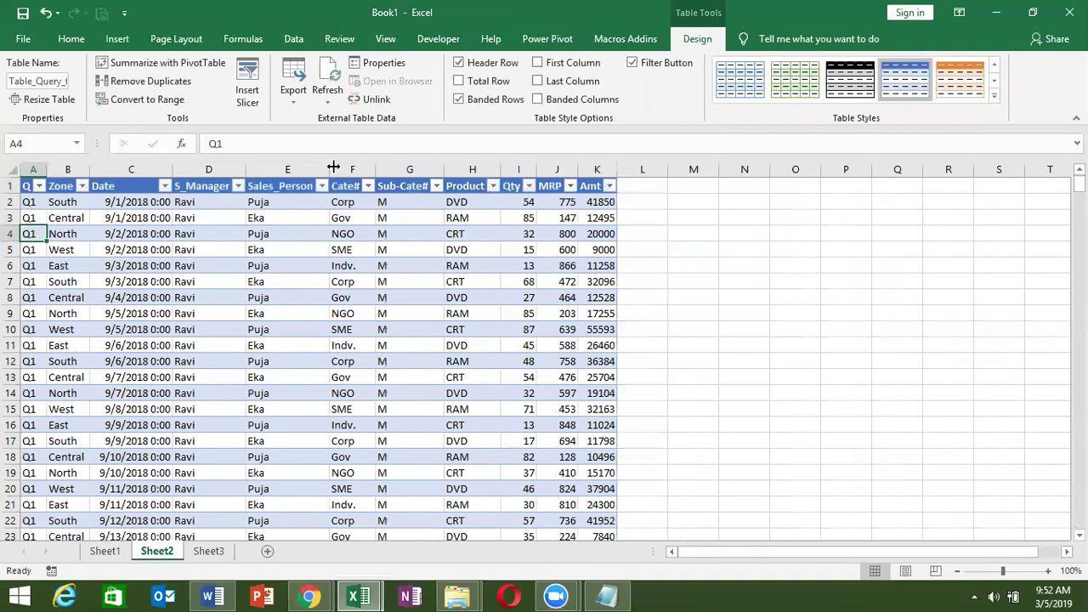
Step: Enter Q2 in cell N1 of Sheet2
left_click(724, 181)
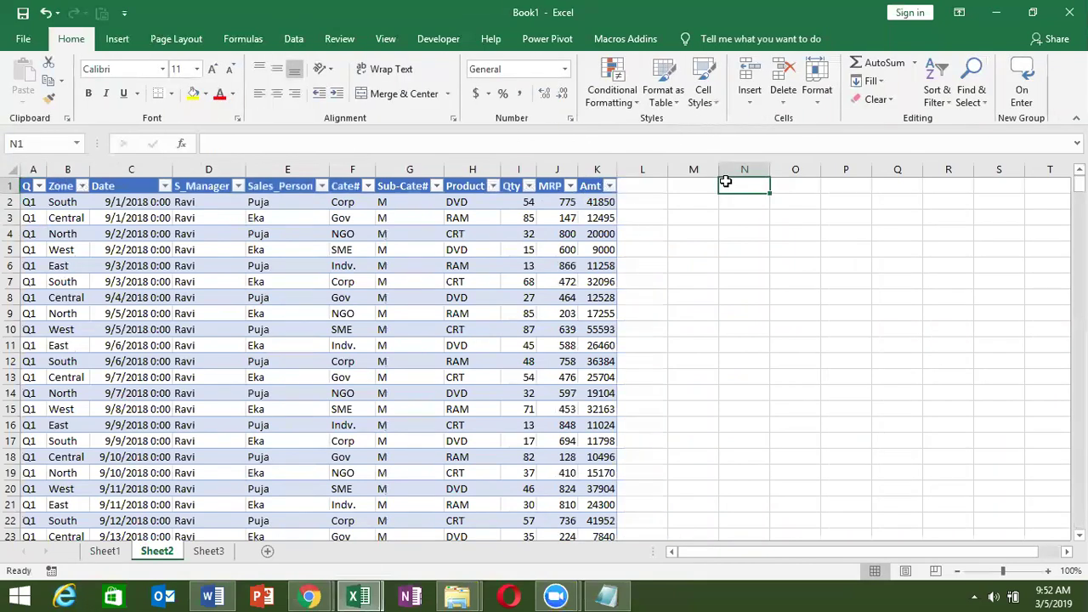
type("Q2")
key("Return")
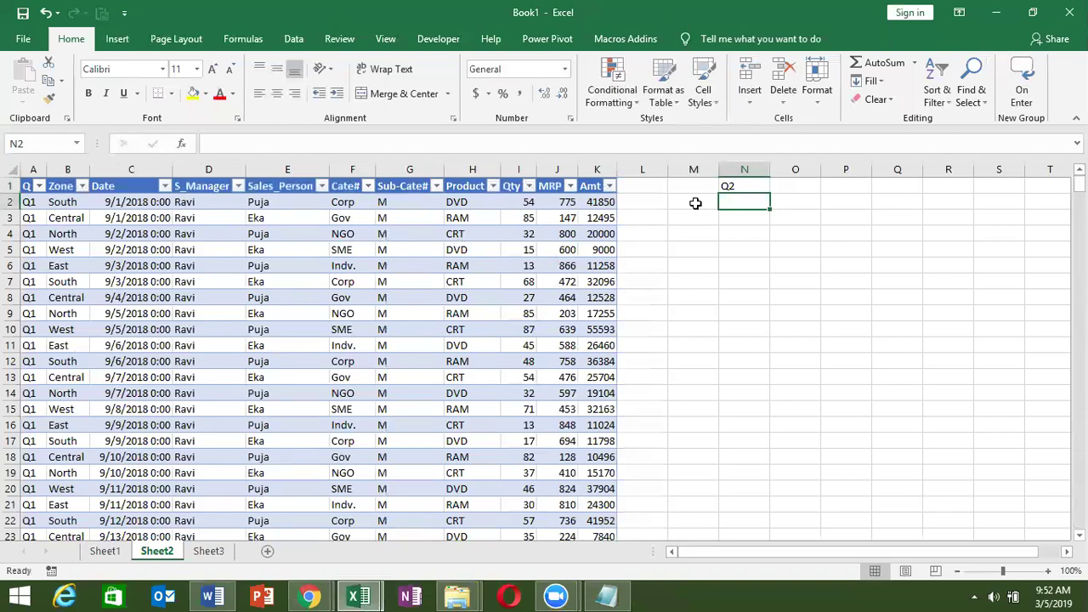
Step: Select a cell in the query table and open Data > Connections
left_click(383, 282)
left_click(438, 39)
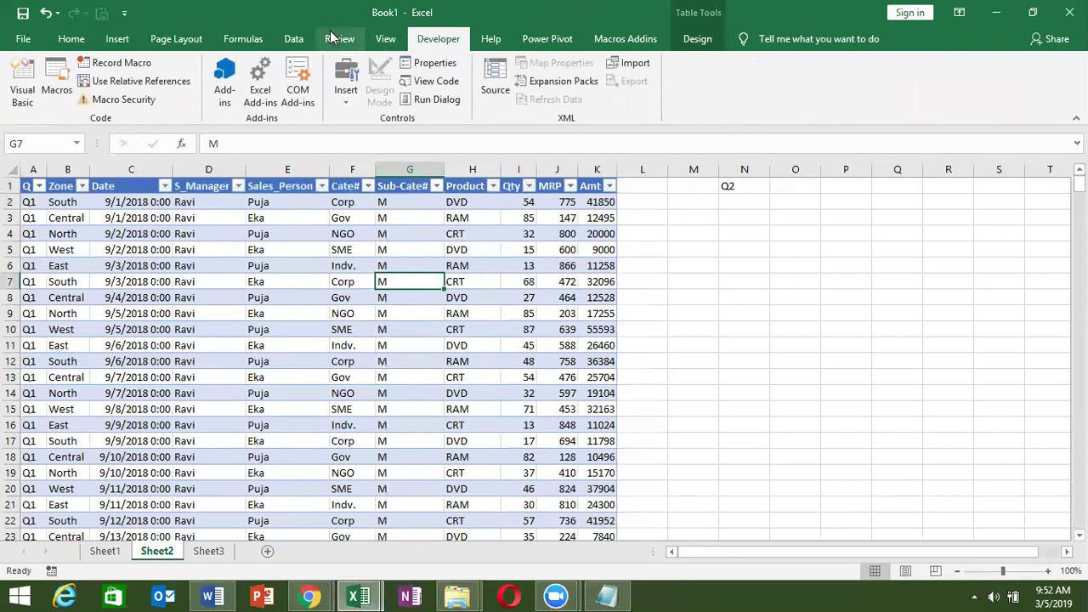
left_click(293, 38)
left_click(251, 188)
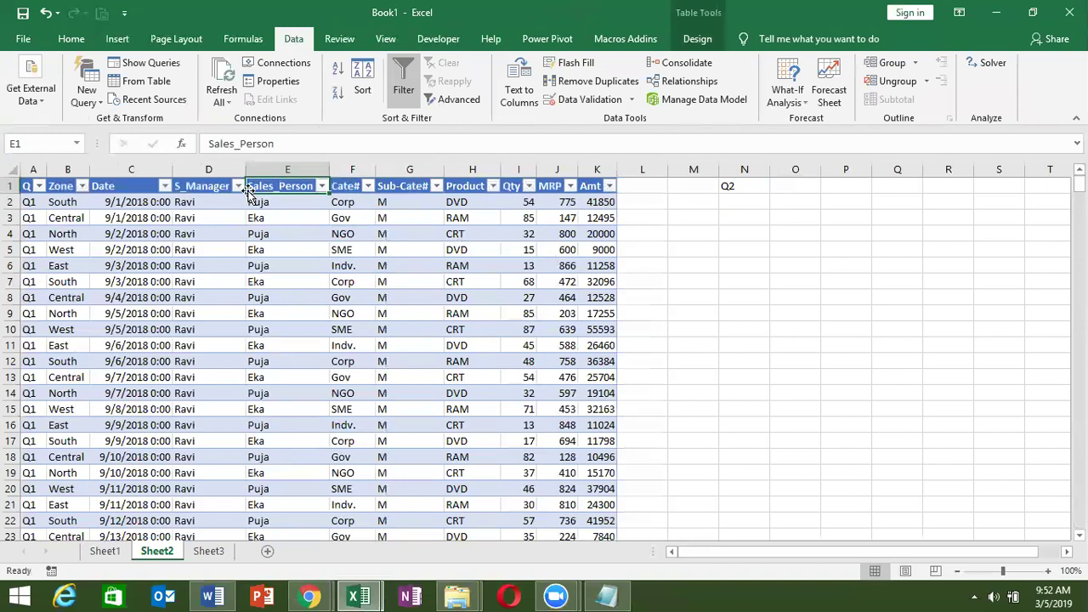
left_click(271, 65)
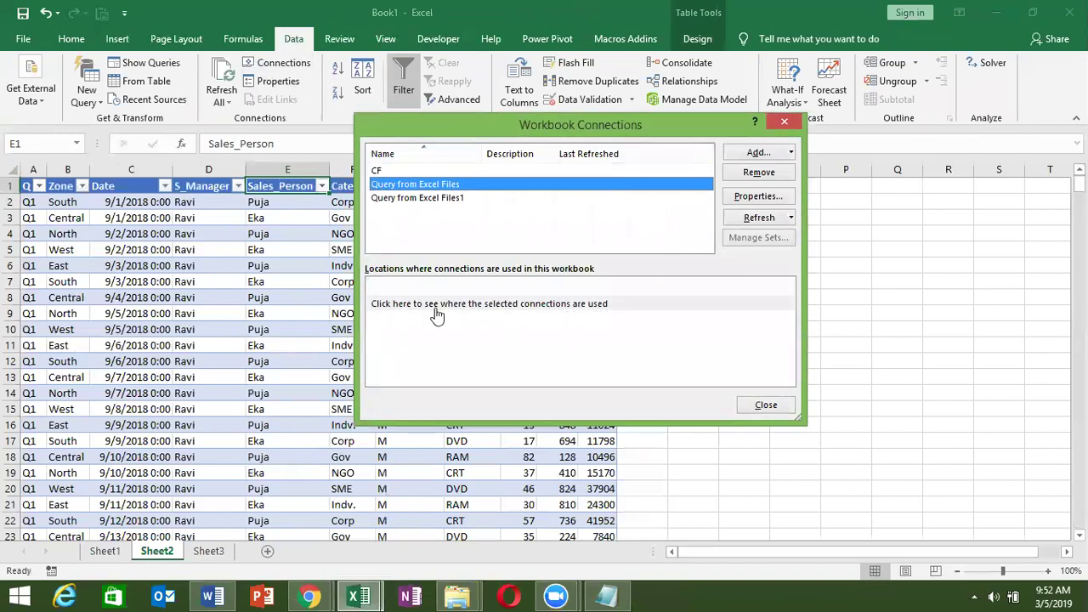
Step: In Query from Excel Files' Definition SQL, replace the fixed 'Q1' so the condition reads Data$.Q=?
left_click(757, 198)
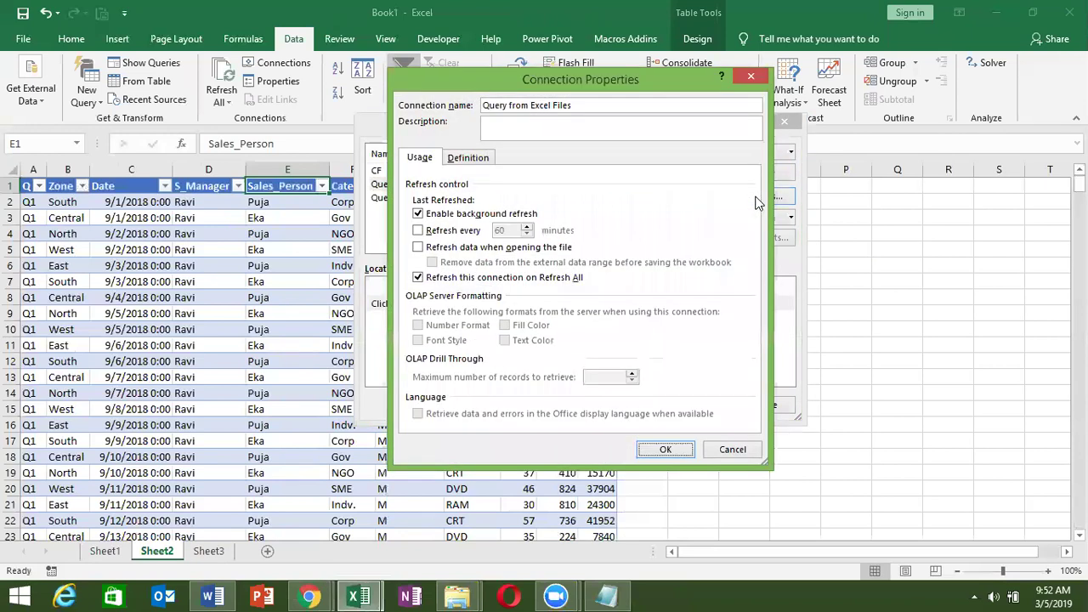
left_click(467, 159)
left_click(546, 367)
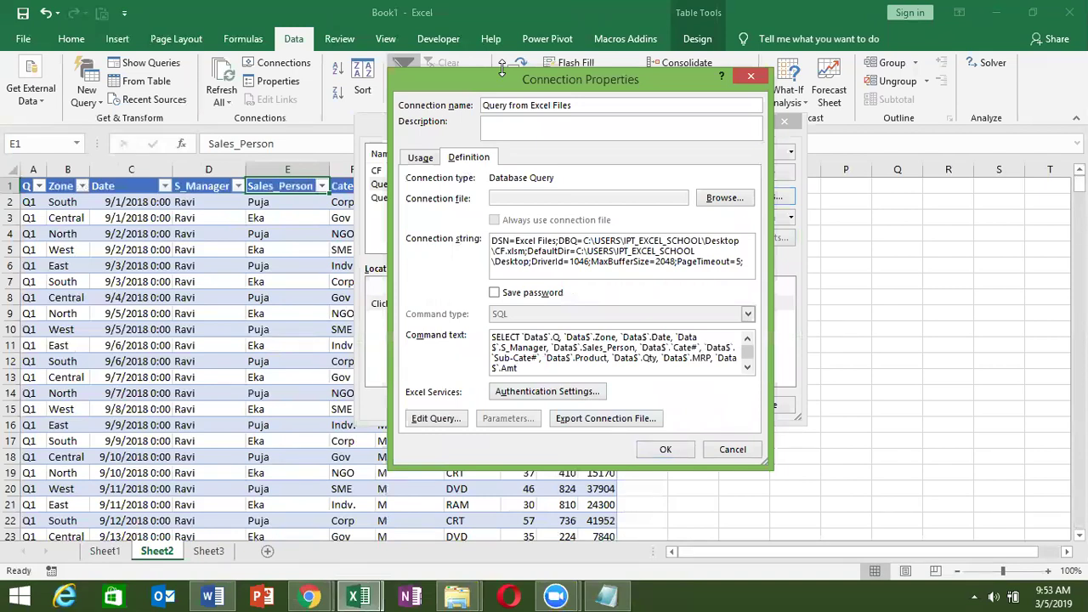
left_click(501, 73)
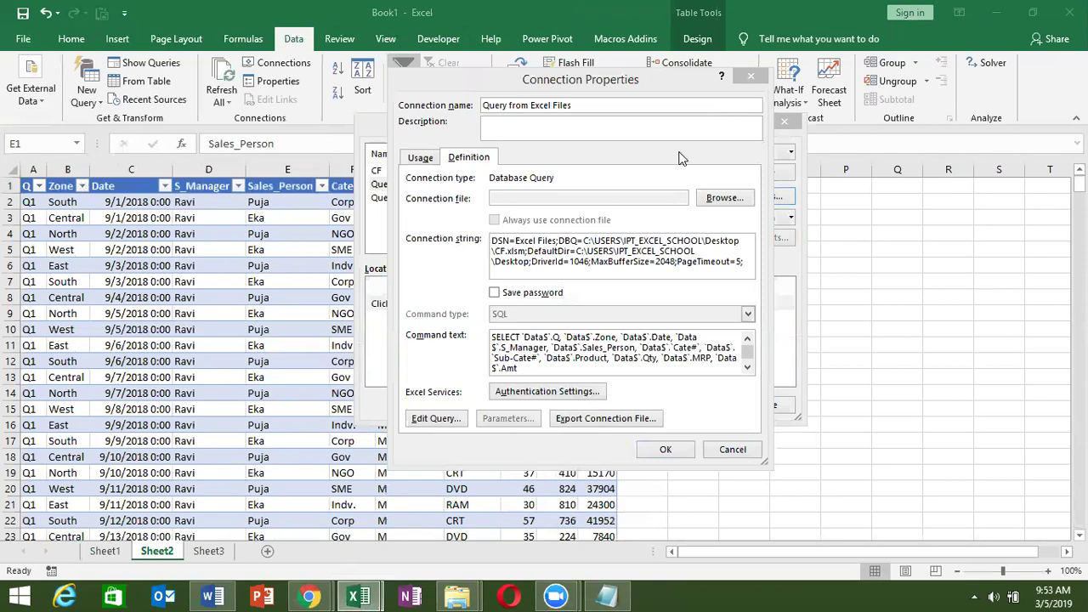
left_click(523, 372)
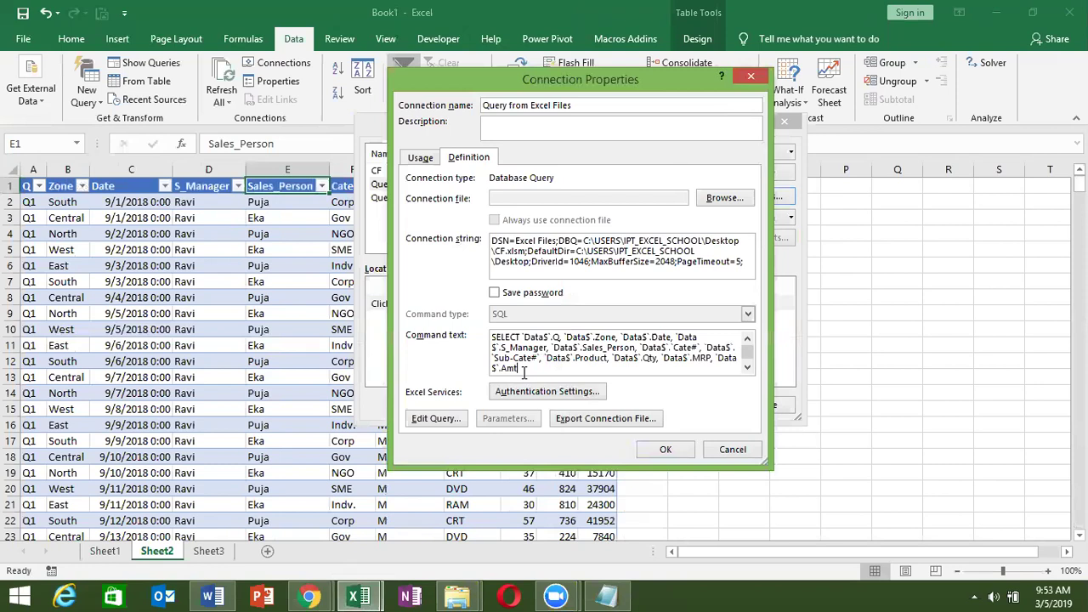
left_click(749, 367)
left_click(749, 368)
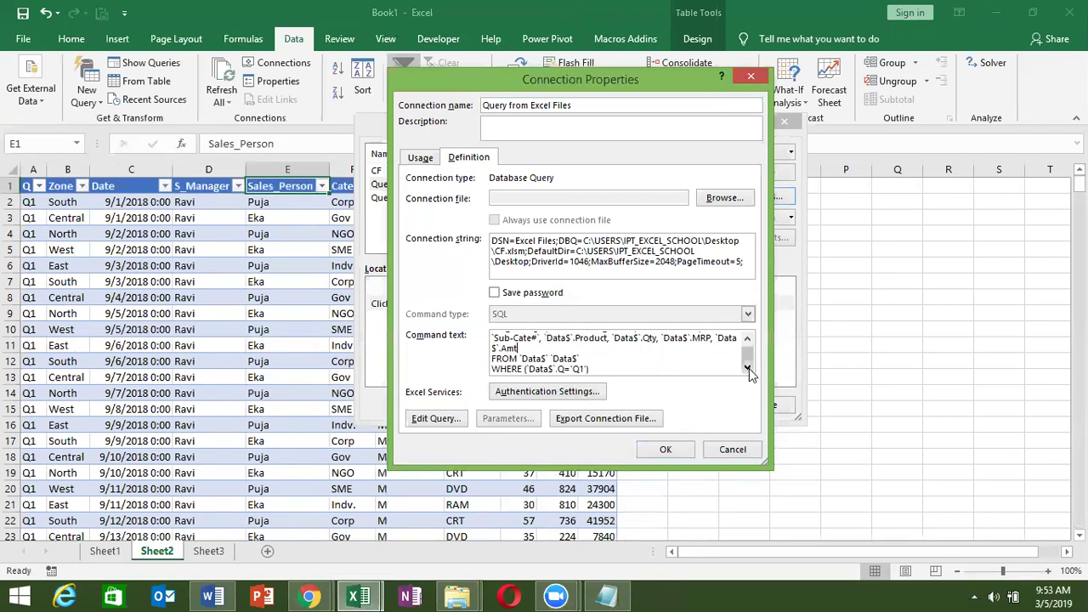
double_click(508, 369)
double_click(544, 370)
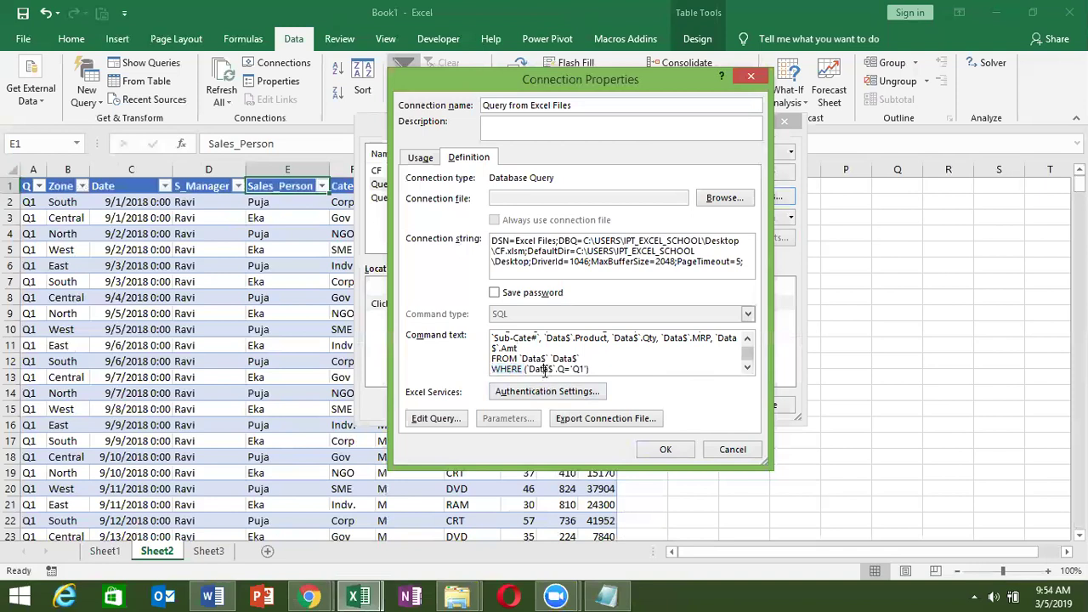
left_click(588, 369)
key("BackSpace")
key("BackSpace")
key("BackSpace")
key("BackSpace")
type("?")
Step: Apply the SQL and link Parameter1 to cell N1, refreshing automatically when it changes
left_click(692, 449)
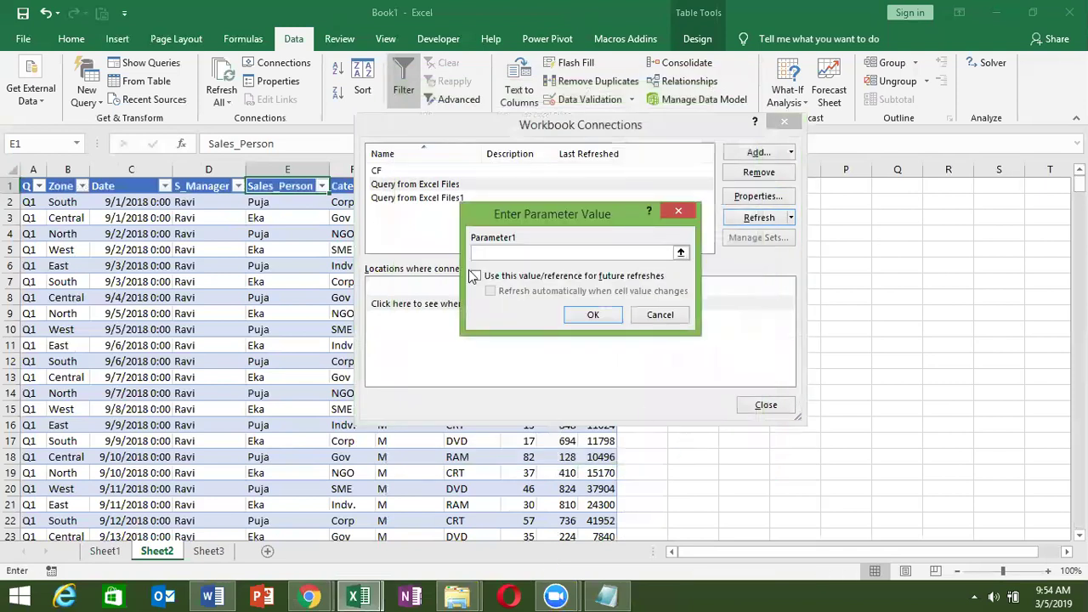
left_click(476, 278)
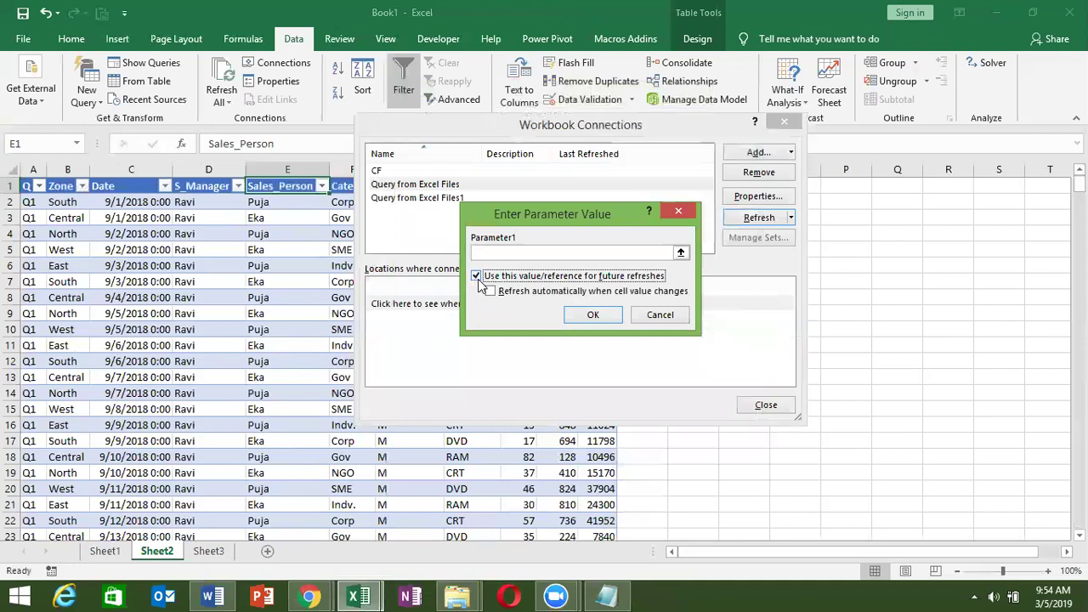
left_click(491, 292)
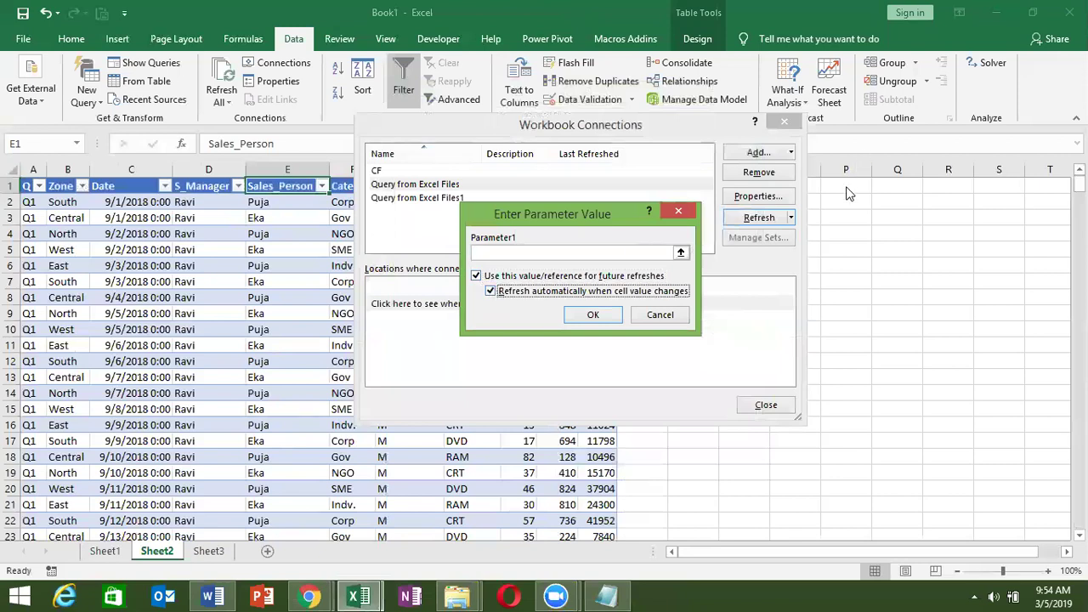
left_click(679, 252)
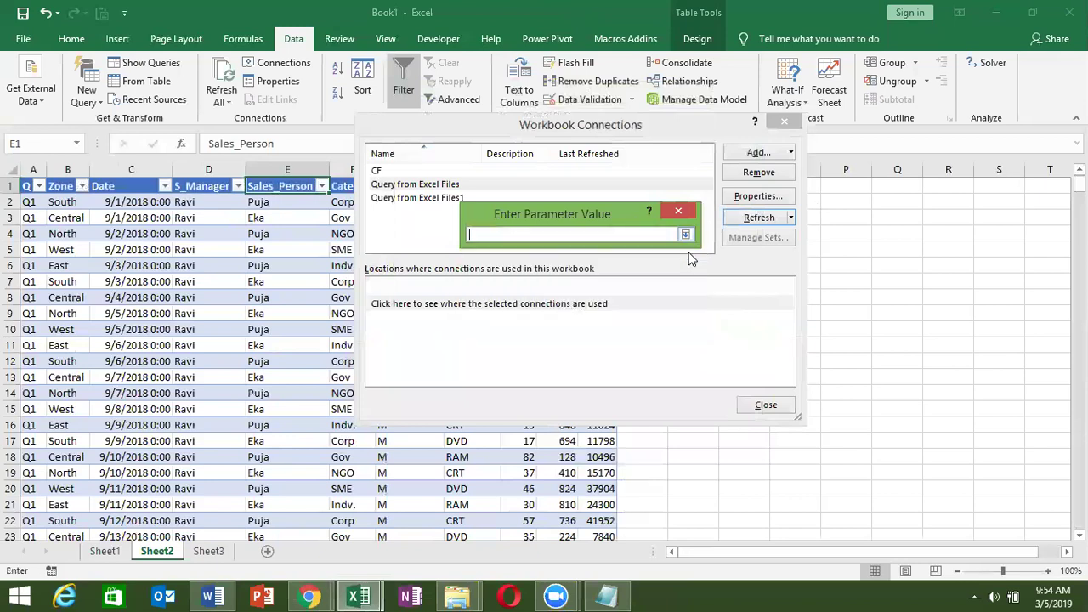
left_click(846, 185)
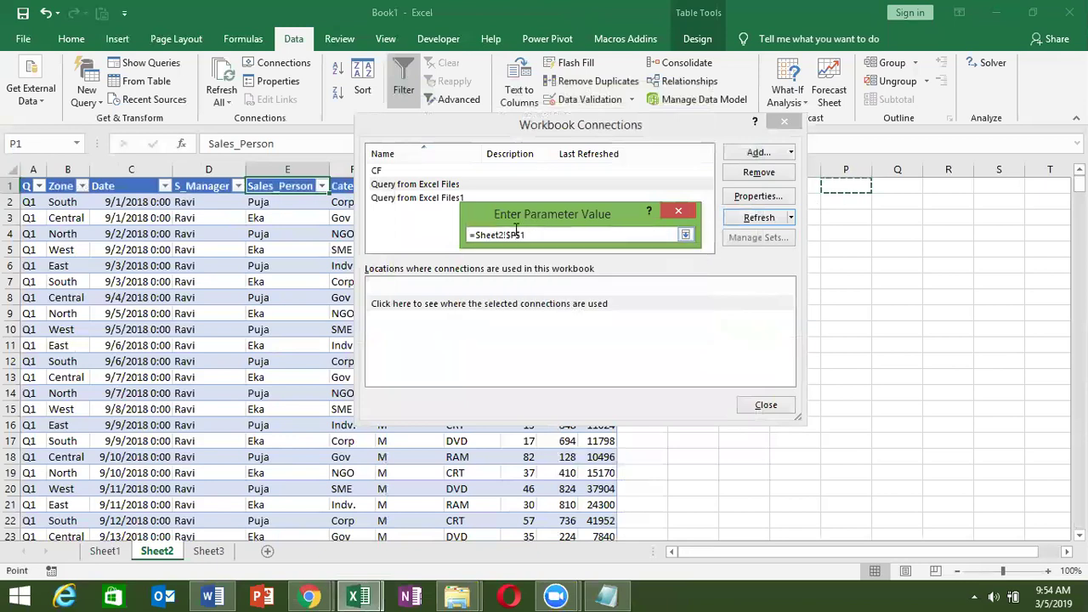
type("N")
left_click(685, 236)
left_click(609, 308)
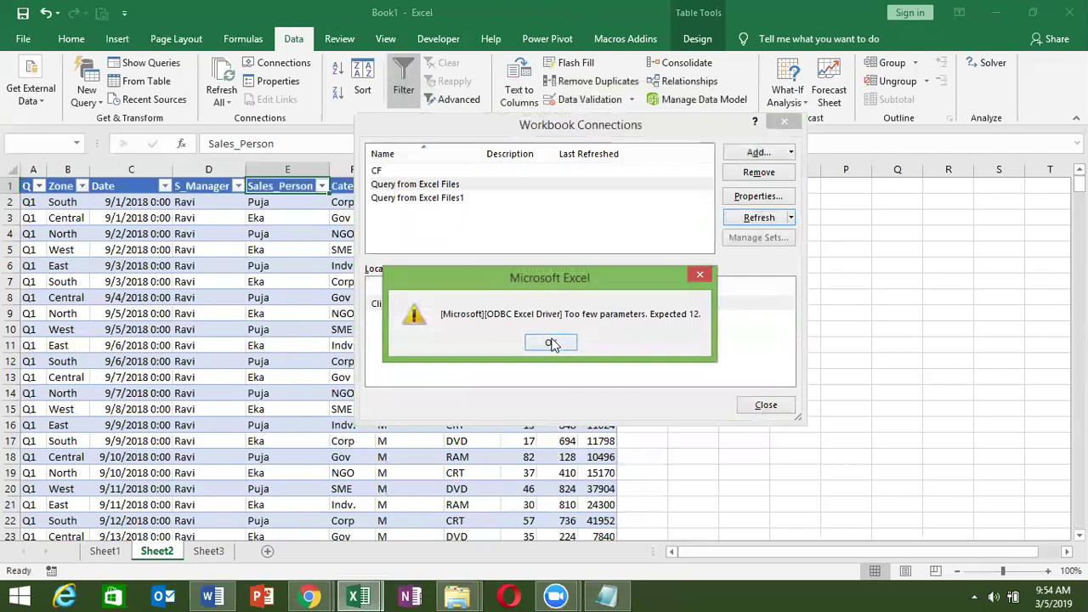
Step: Dismiss the too-few-parameters error and recheck that the SQL ends WHERE Data$.Q=?
left_click(552, 343)
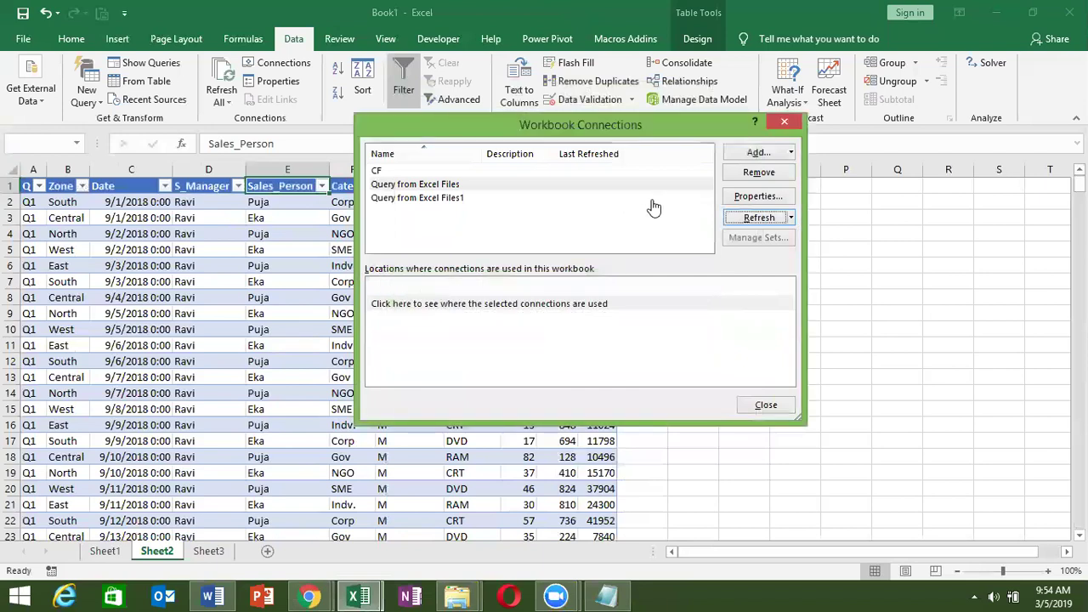
left_click(757, 197)
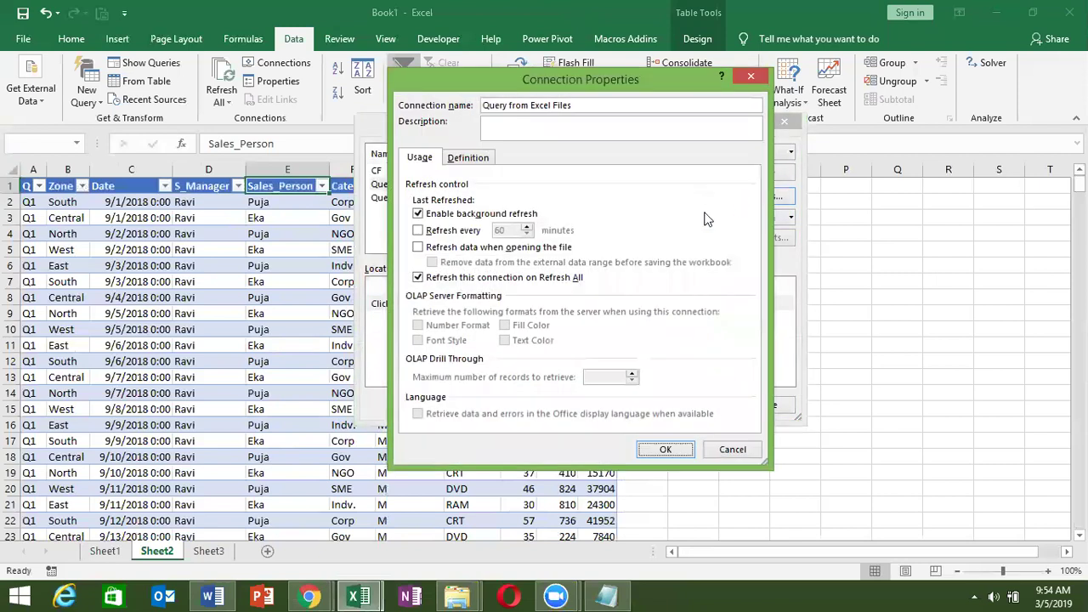
left_click(469, 157)
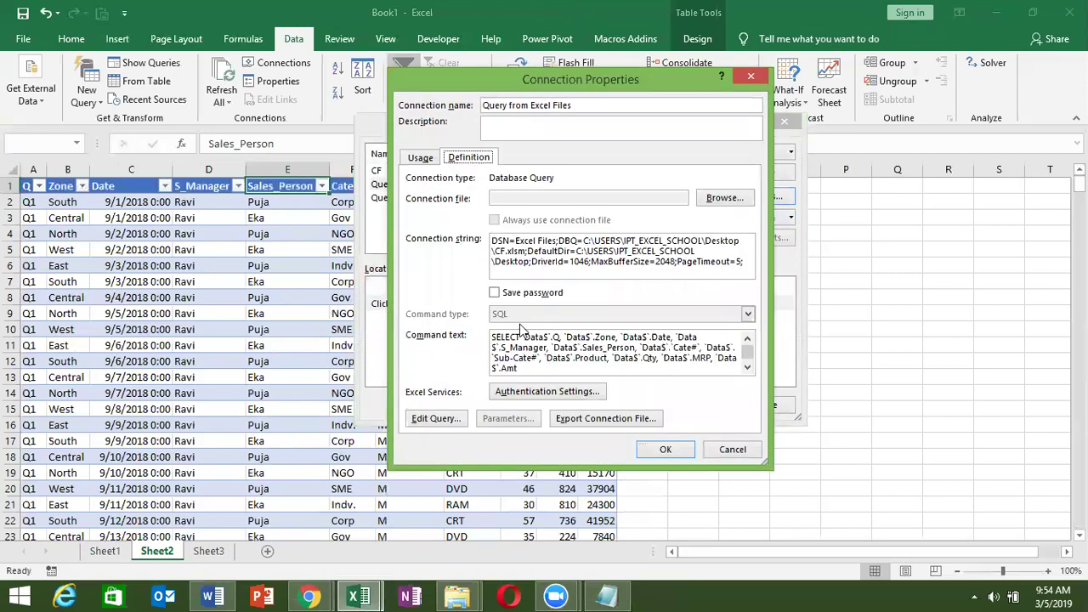
left_click(748, 367)
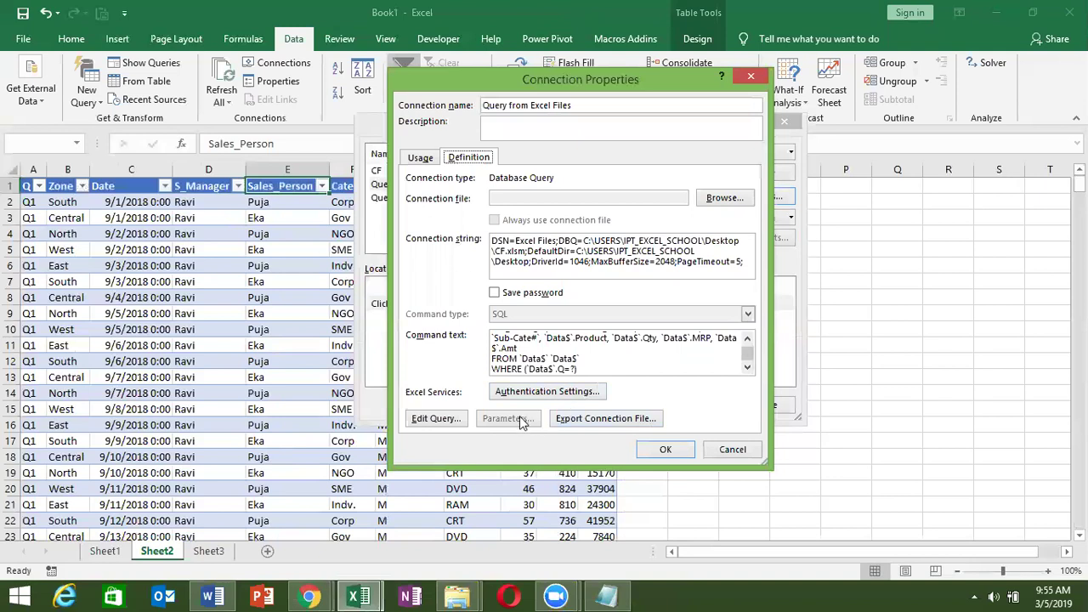
left_click(656, 447)
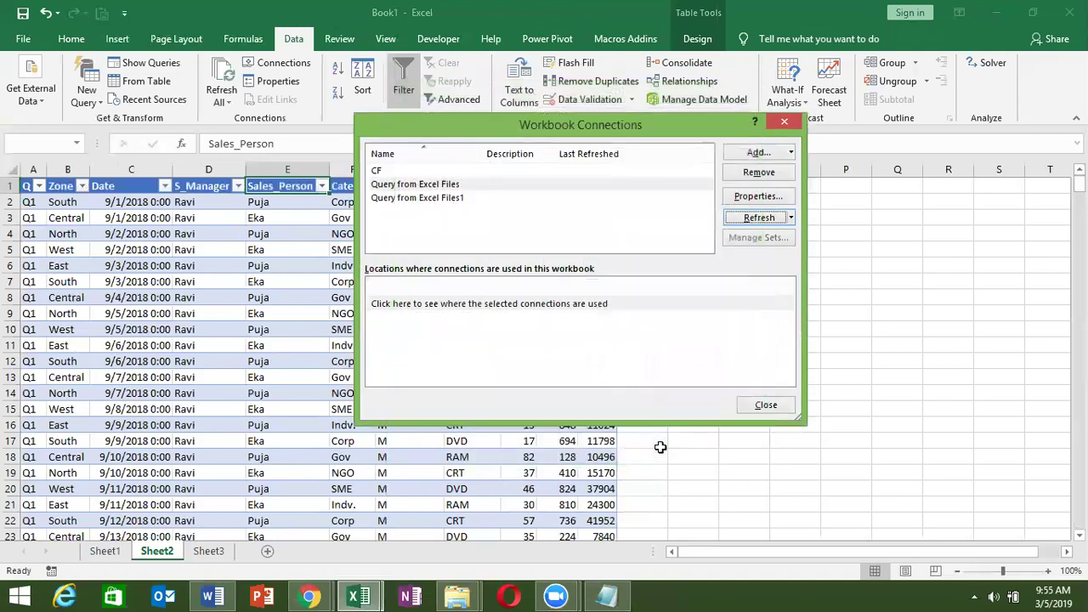
Step: On Sheet3, change Query from Excel Files1's condition Zone='East' to Zone=?
left_click(754, 407)
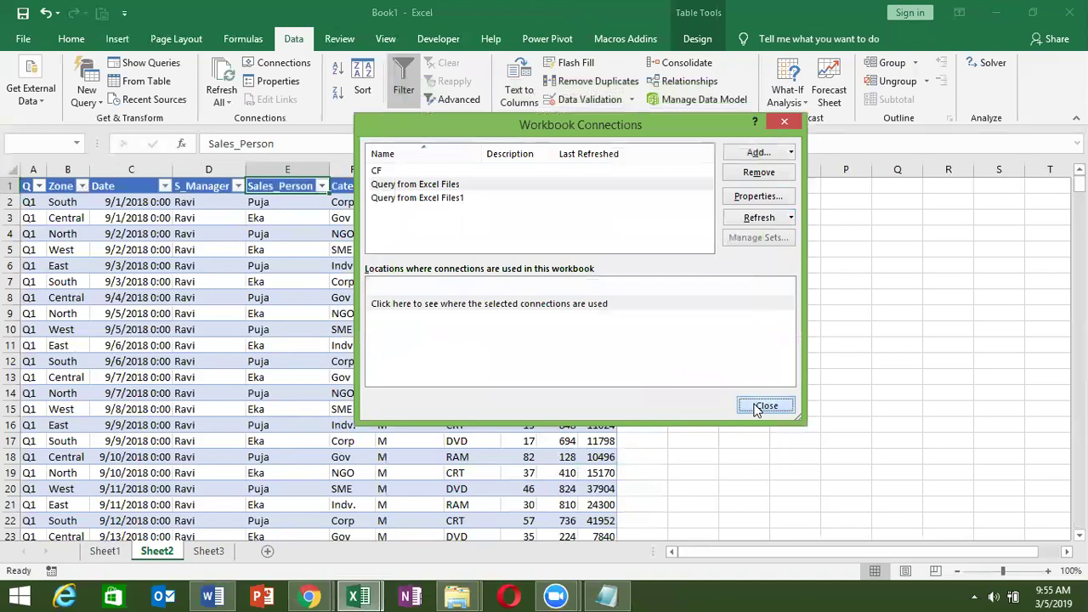
left_click(209, 550)
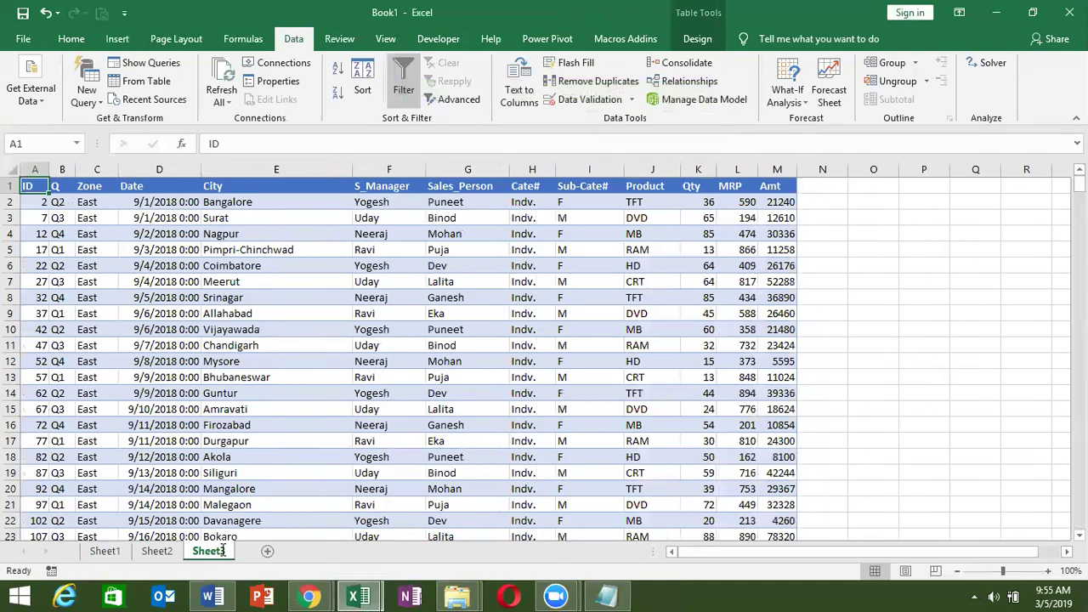
left_click(476, 213)
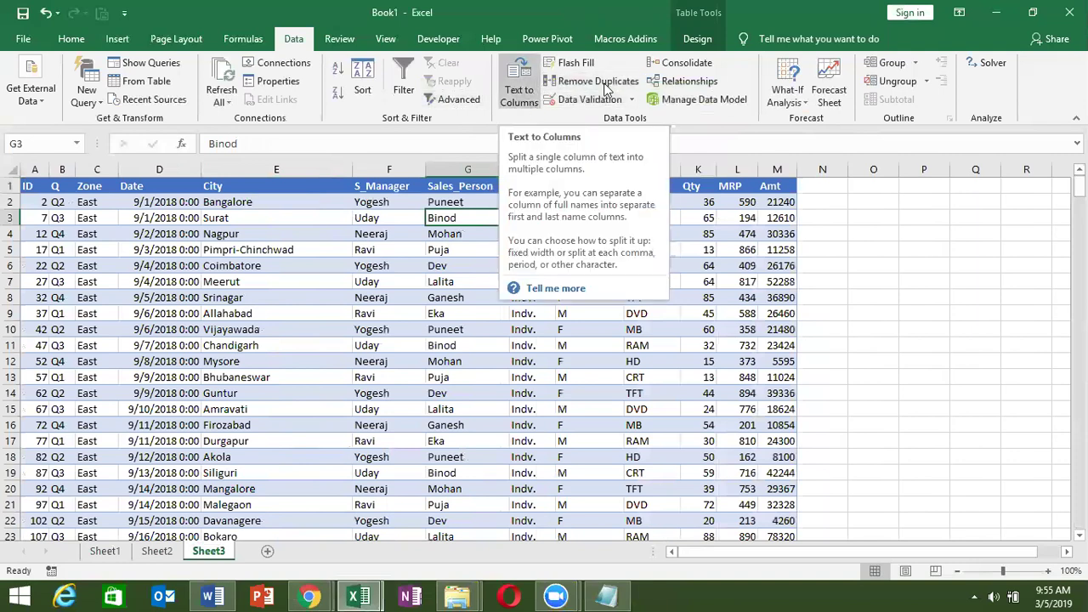
left_click(277, 65)
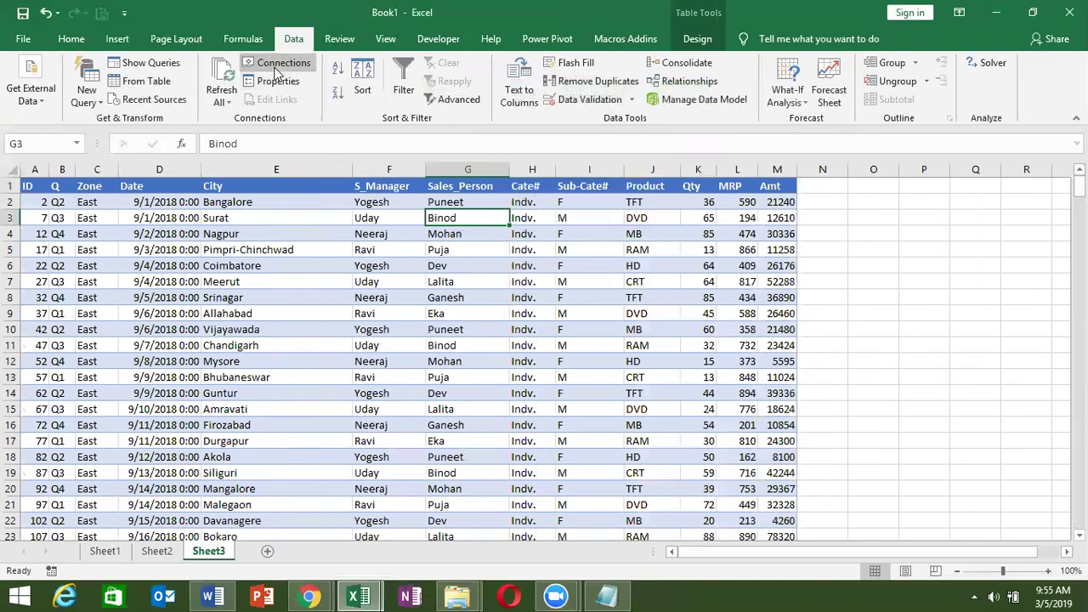
left_click(395, 200)
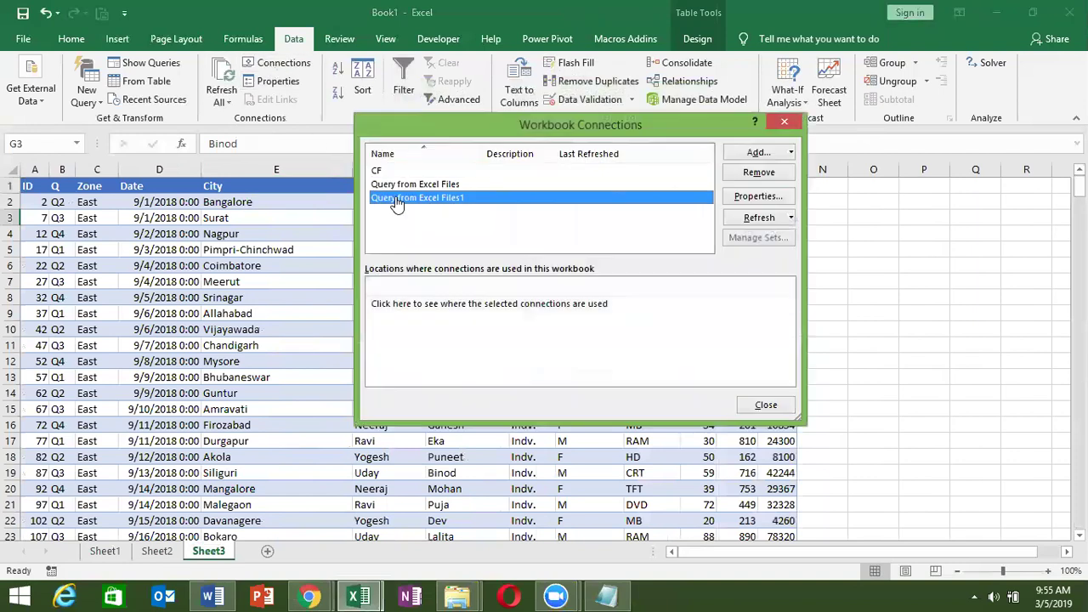
left_click(777, 199)
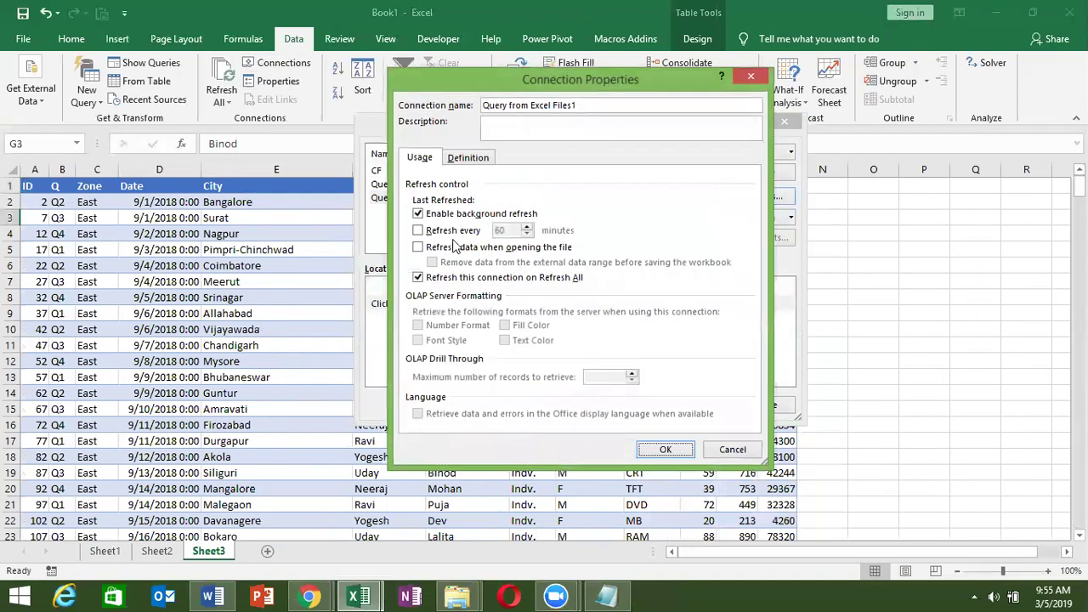
left_click(468, 158)
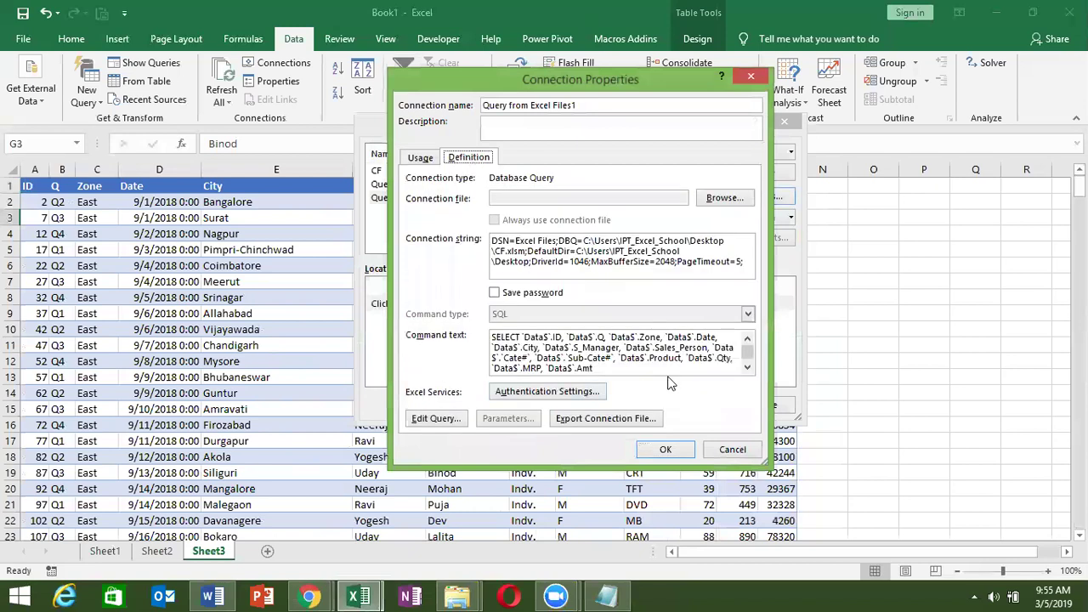
left_click(747, 367)
left_click(747, 367)
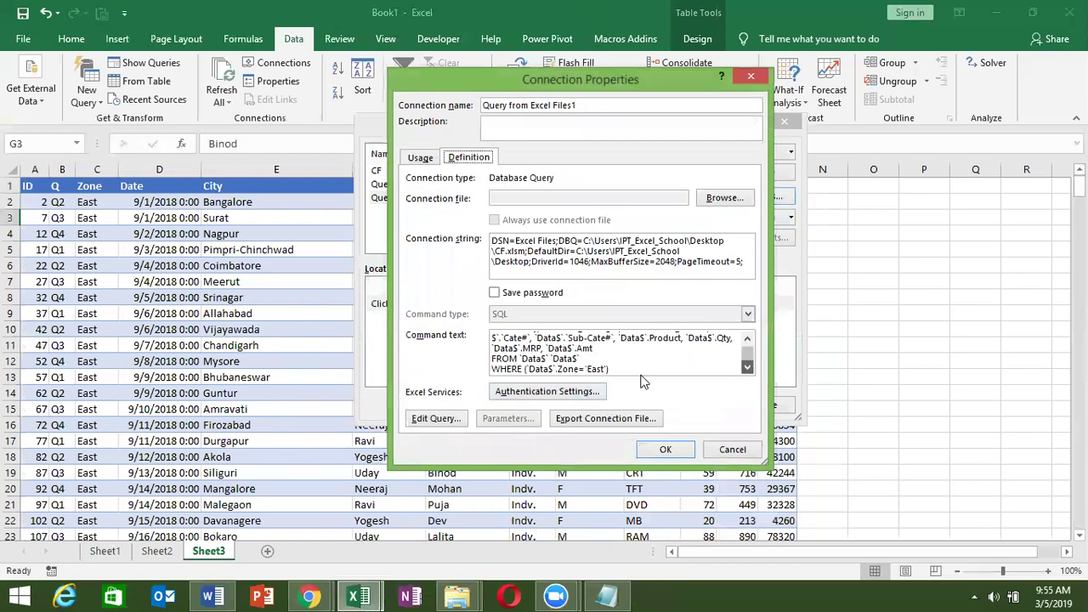
left_click(606, 369)
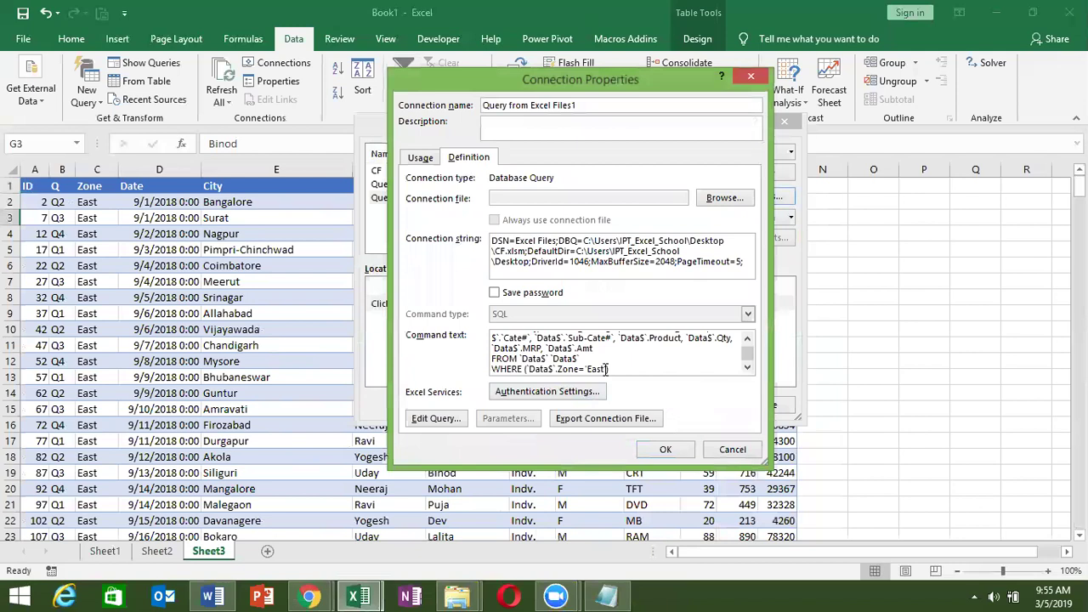
key("BackSpace")
key("BackSpace")
key("BackSpace")
key("BackSpace")
key("BackSpace")
key("BackSpace")
type("?")
Step: Link the parameter to Sheet3!$N$1 with auto-refresh, then dismiss the 'Expected 13' error
left_click(671, 454)
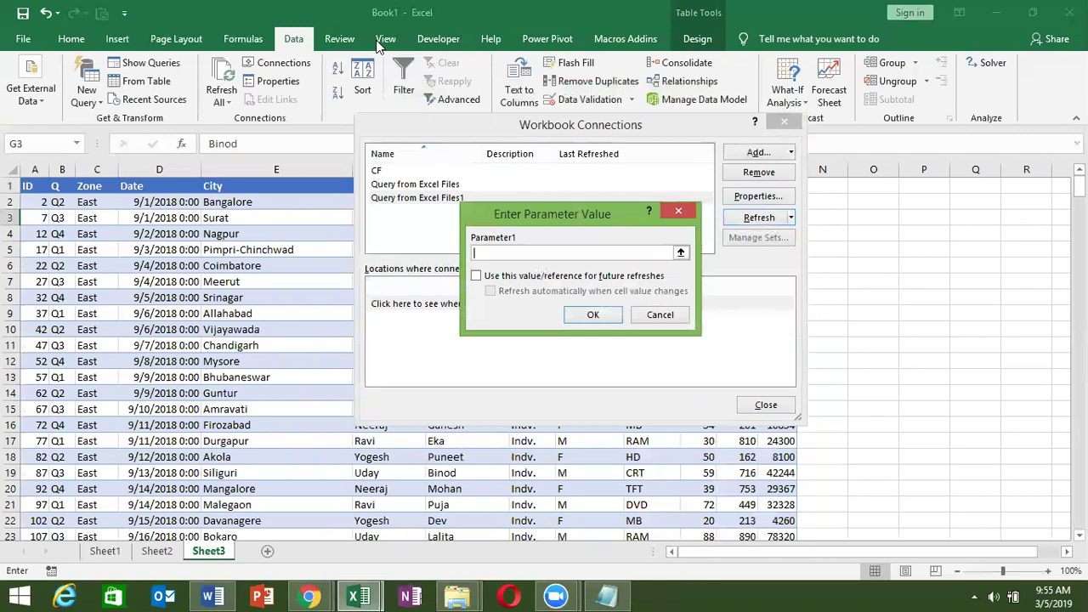
left_click(476, 276)
left_click(490, 290)
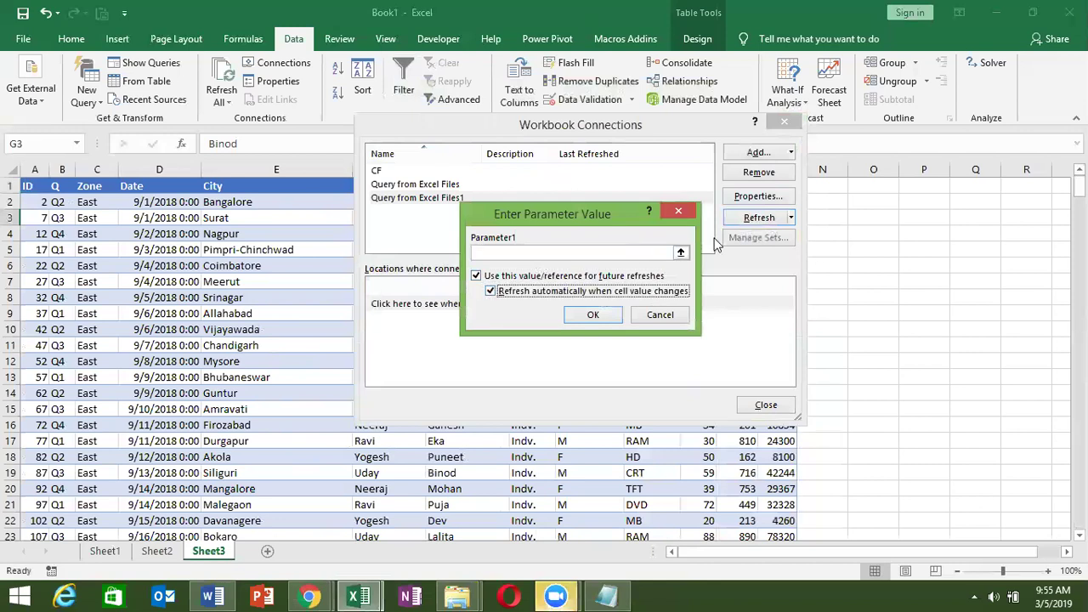
left_click(679, 255)
left_click(839, 186)
left_click(684, 235)
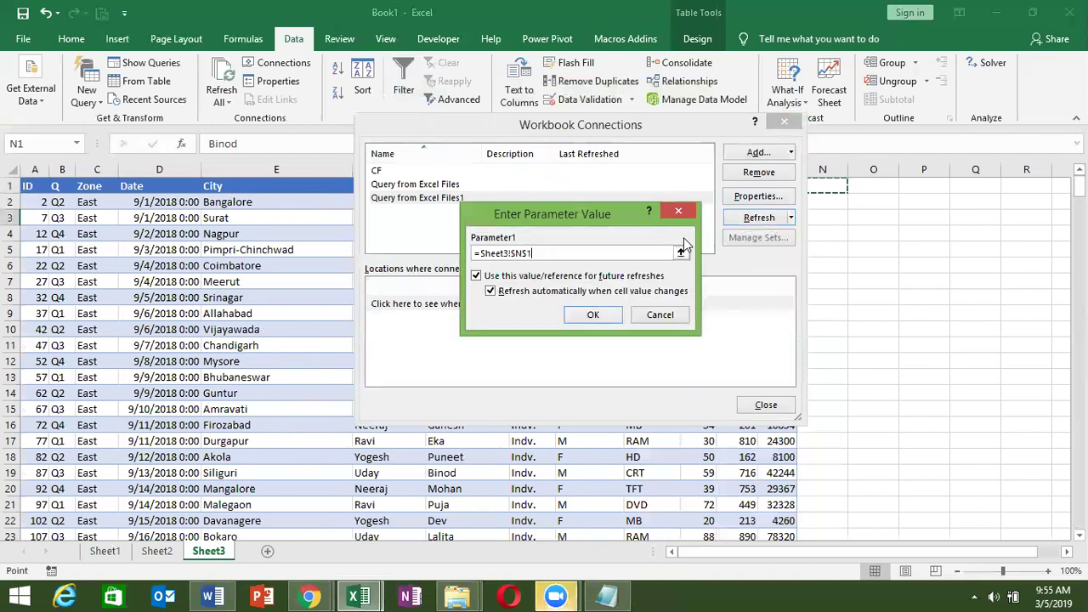
left_click(609, 314)
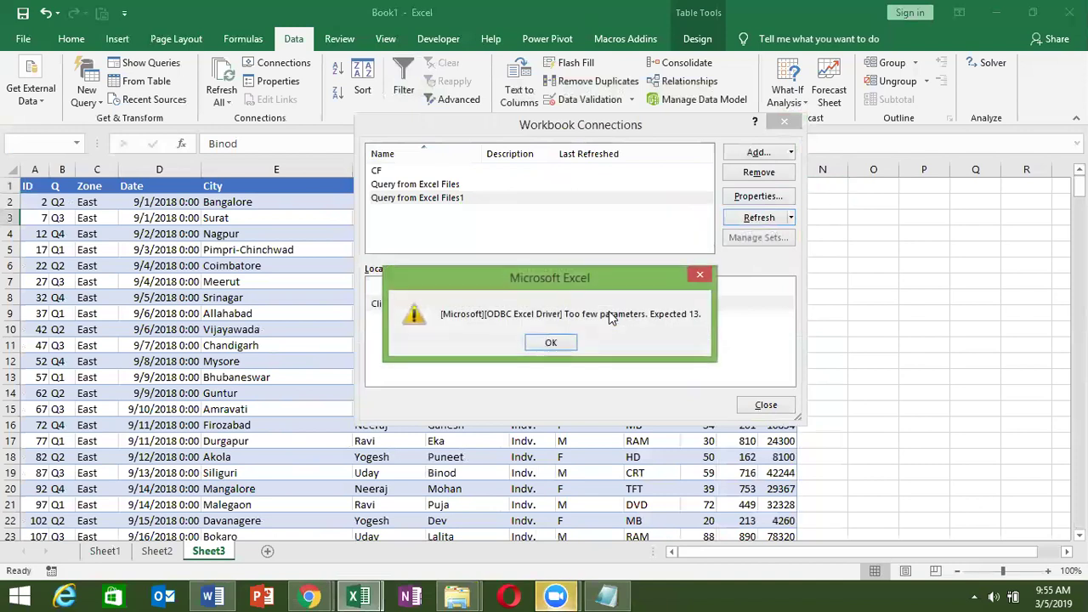
left_click(567, 344)
left_click(766, 406)
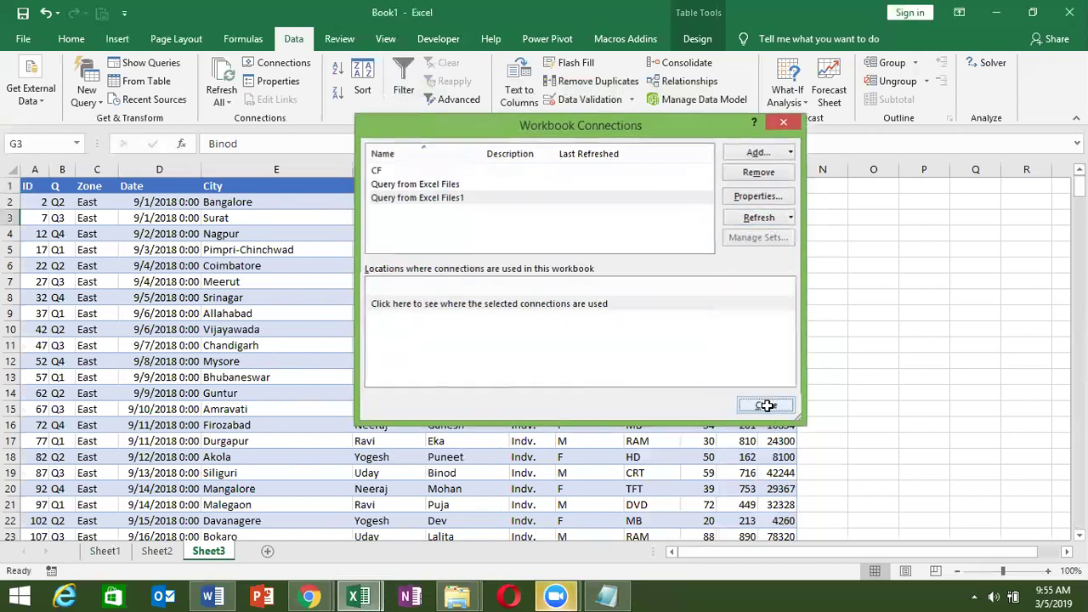
Step: Close Book1 and CF, then reopen the CF workbook from the Desktop
left_click(1069, 12)
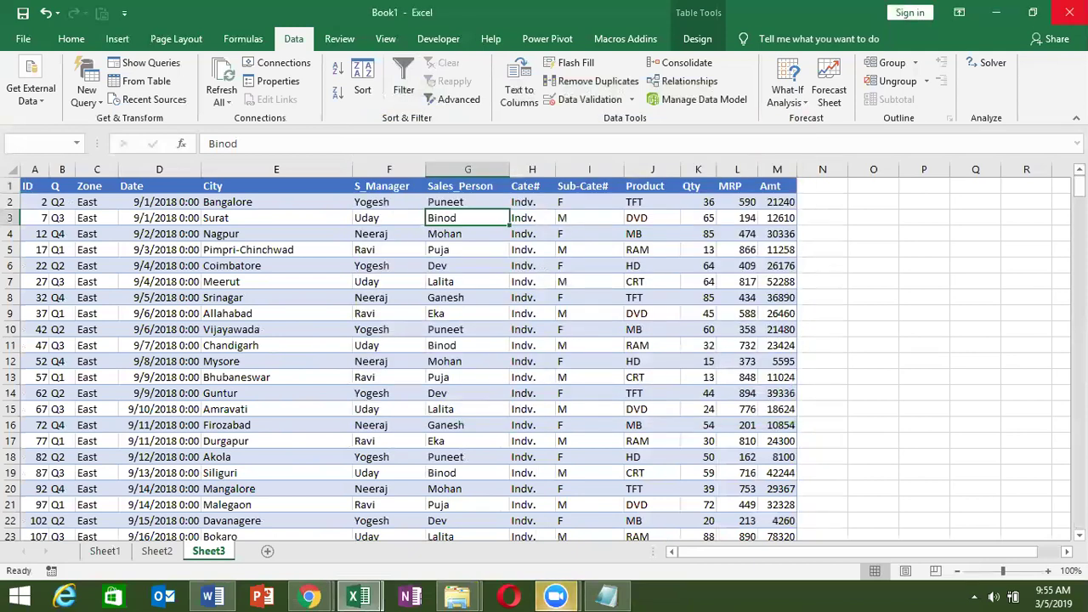
left_click(568, 320)
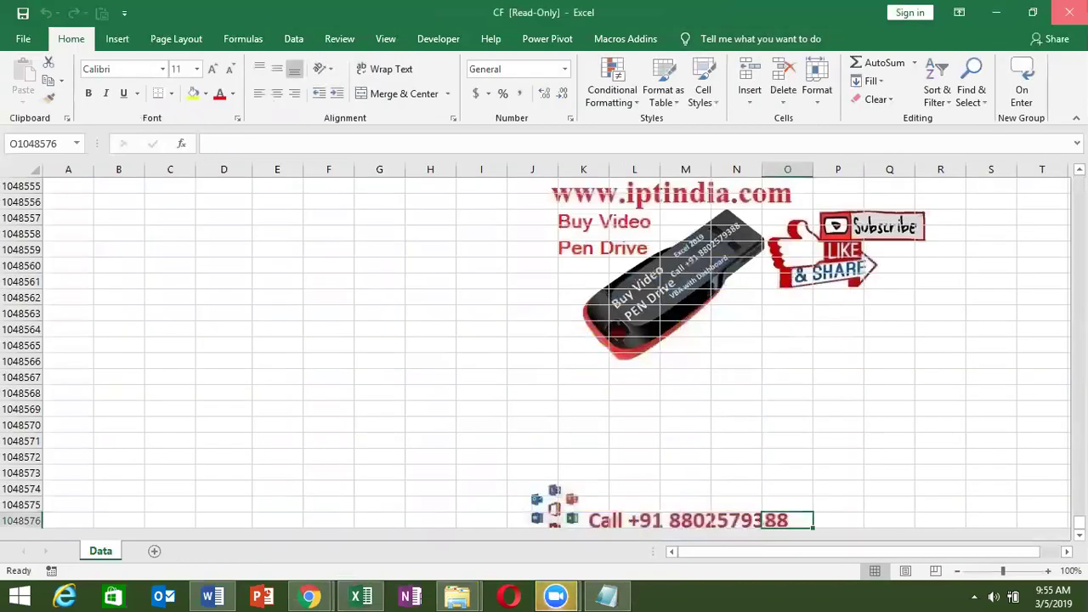
left_click(1069, 12)
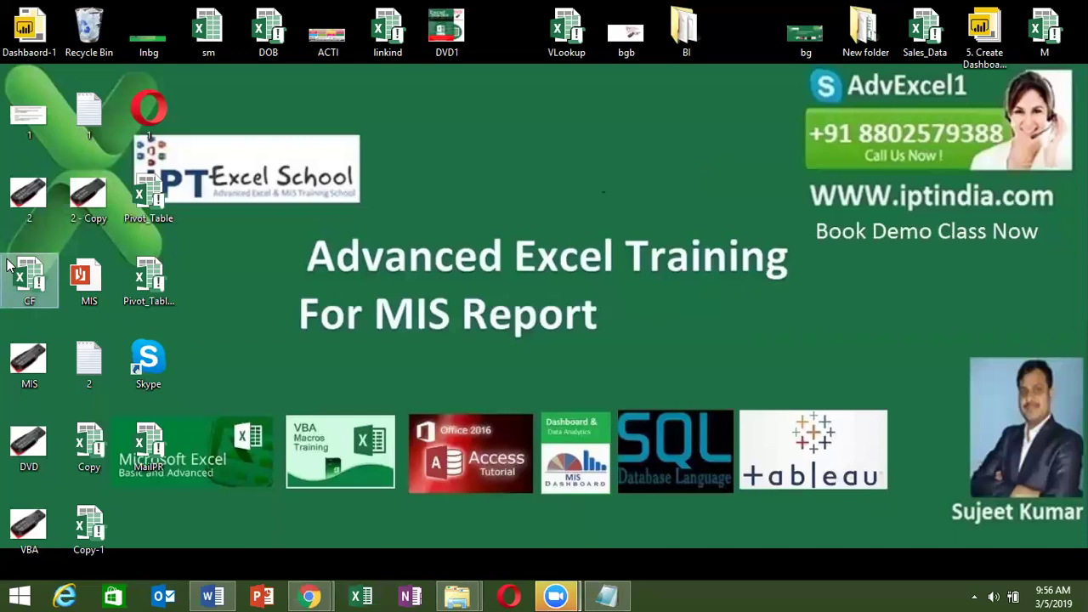
left_click(28, 285)
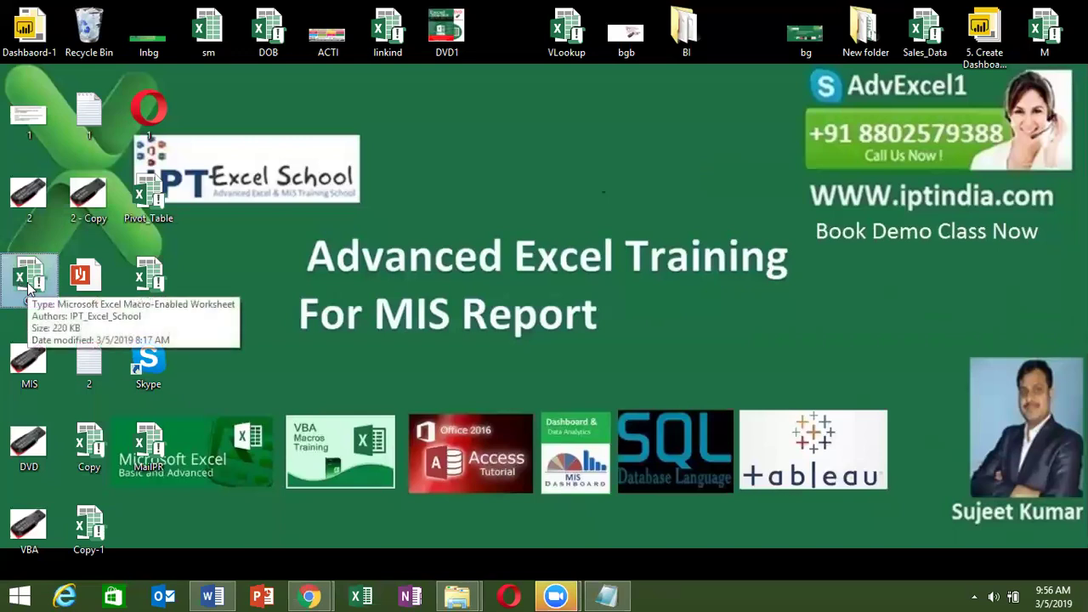
double_click(28, 285)
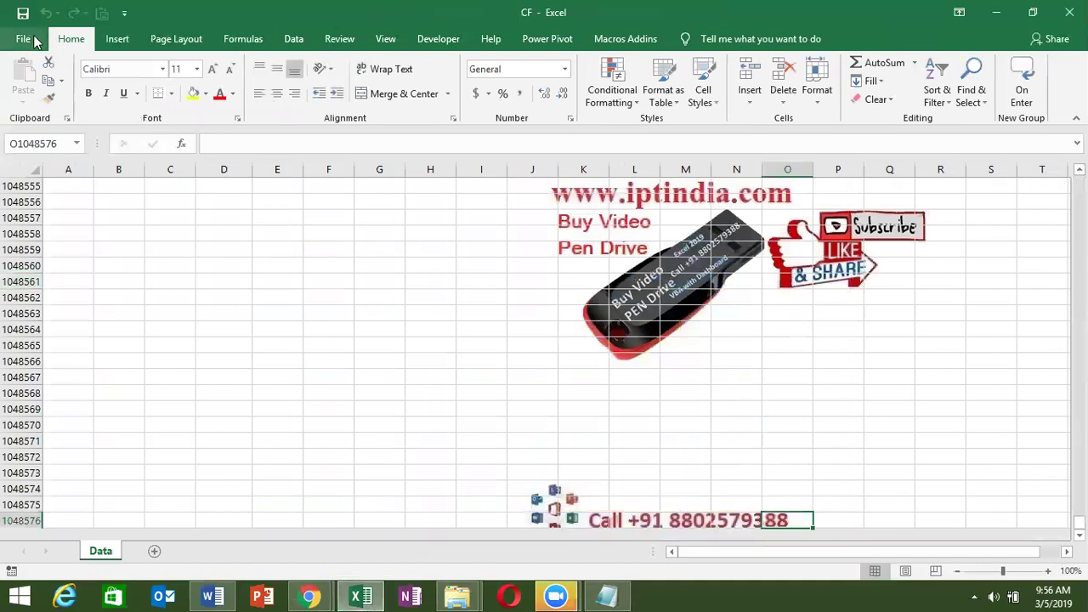
Step: Save the workbook to the Desktop as CF in Excel 97-2003 Workbook format
left_click(24, 39)
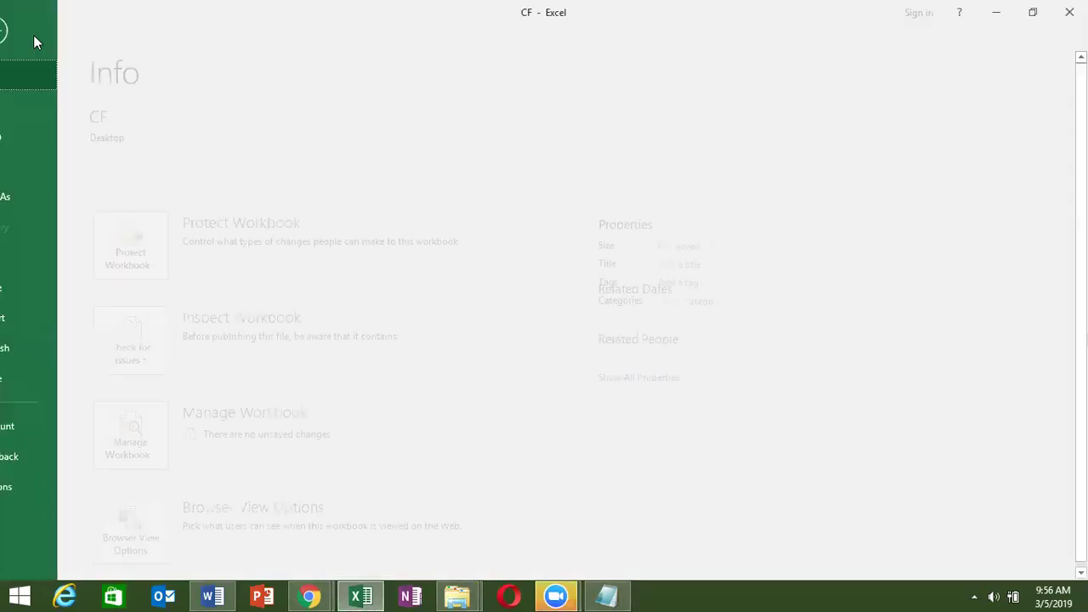
left_click(37, 193)
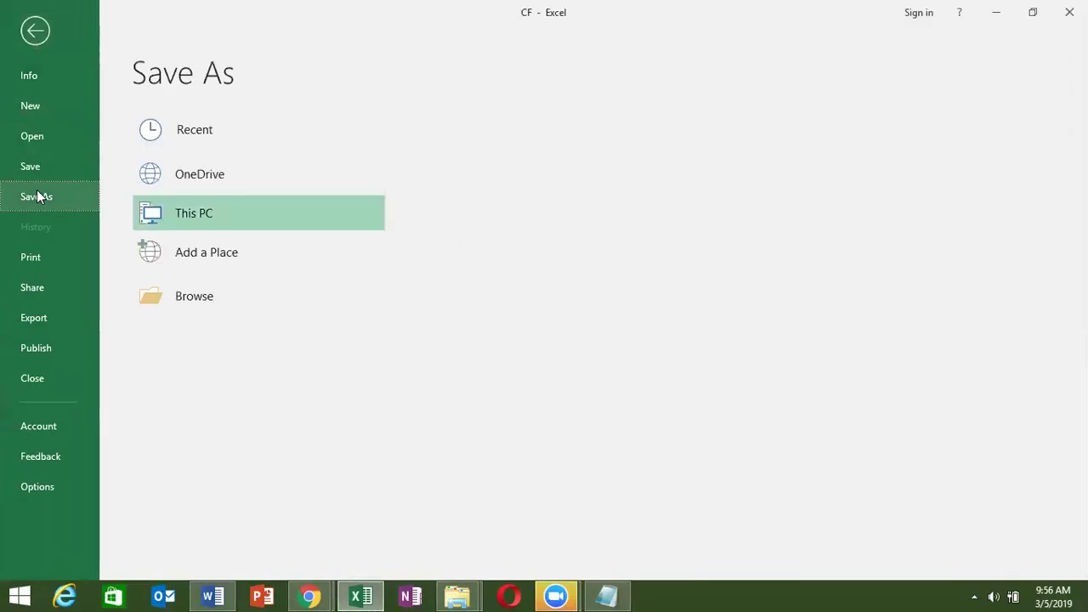
left_click(179, 302)
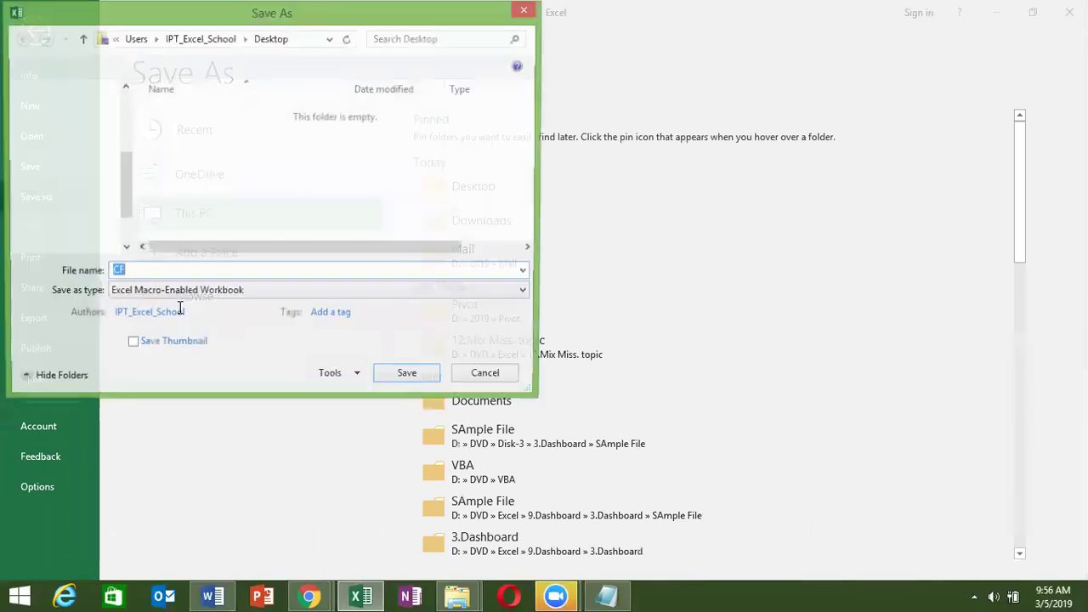
left_click(182, 296)
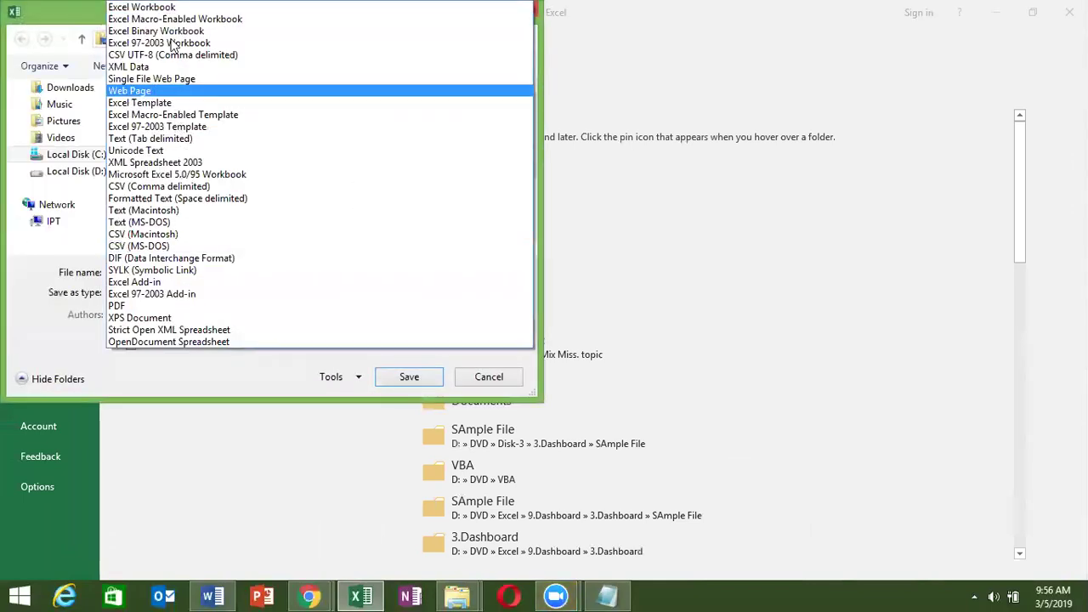
left_click(156, 8)
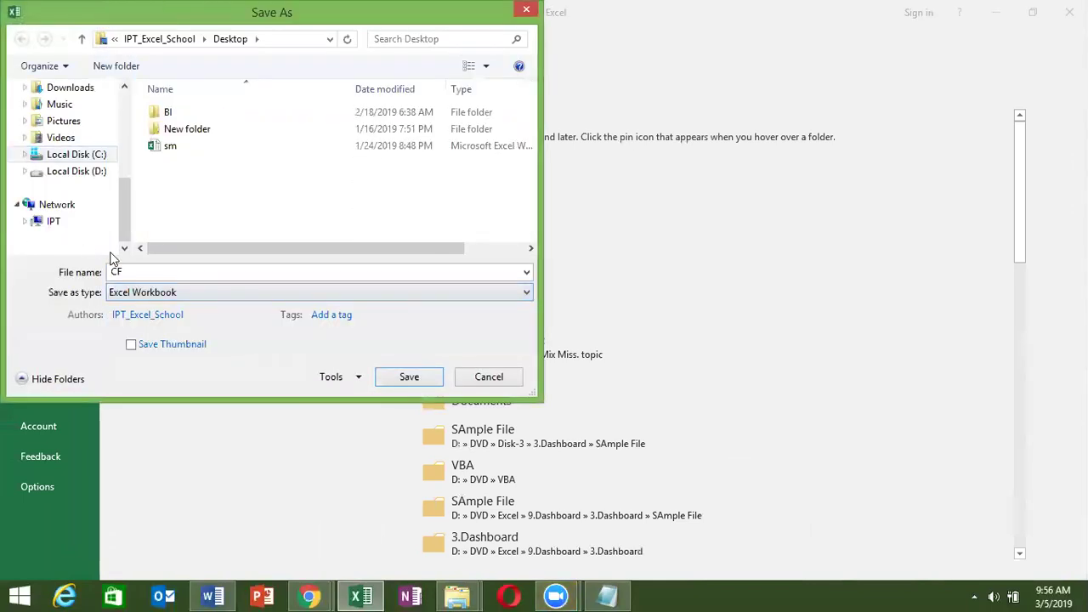
left_click(119, 294)
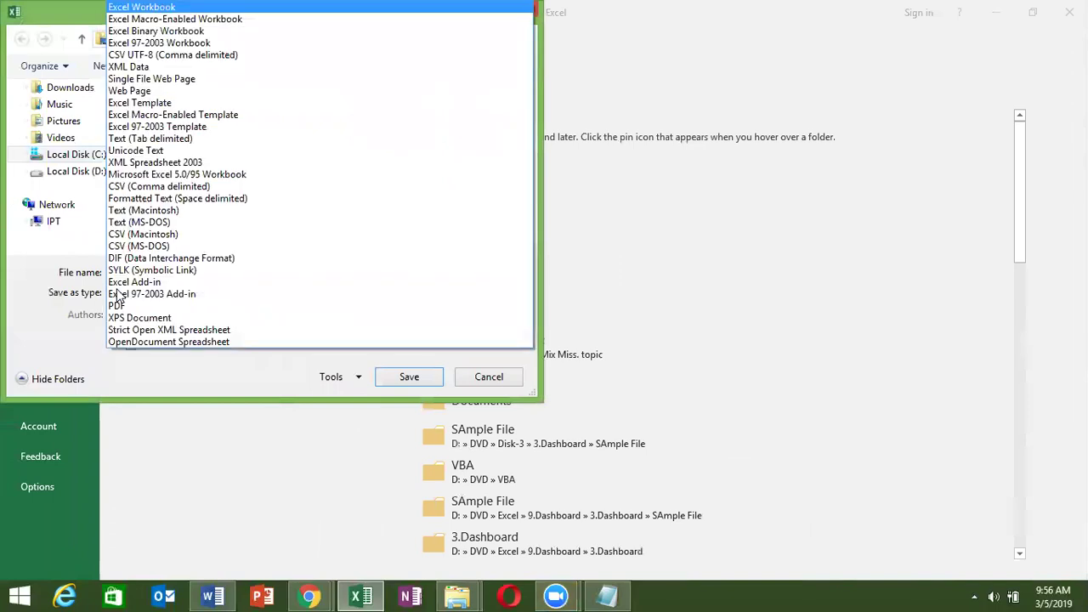
left_click(173, 43)
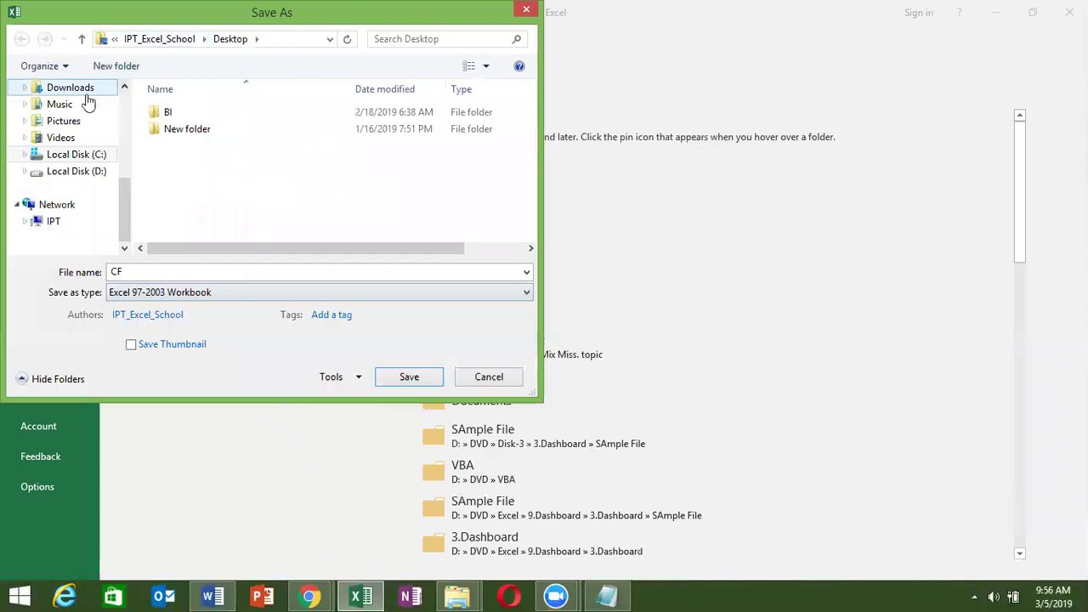
scroll(120, 107, "up", 3)
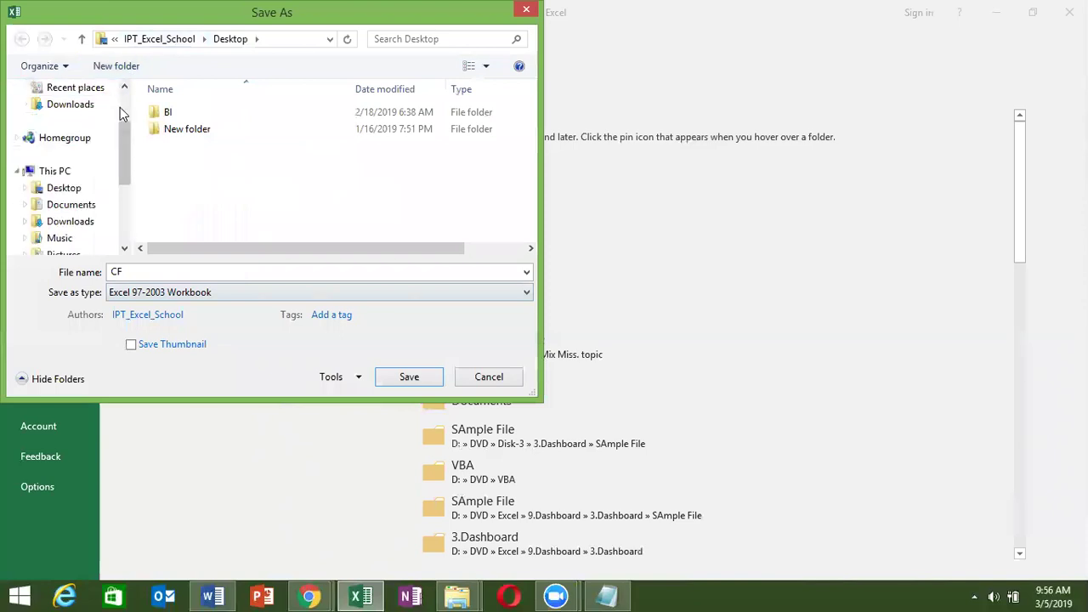
left_click(68, 187)
left_click(396, 374)
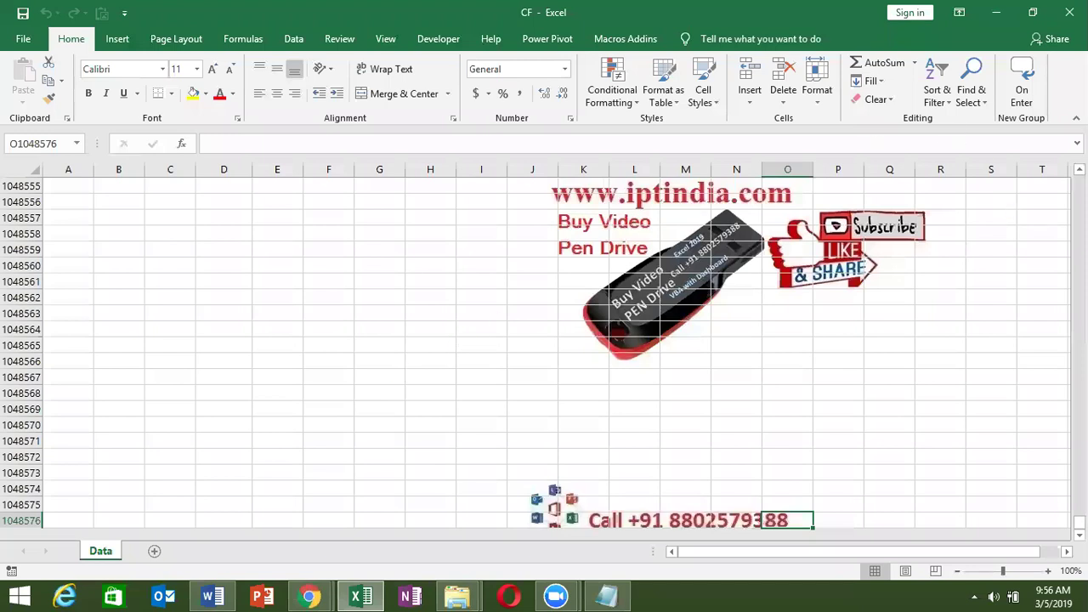
Step: Close CF and relaunch Excel from the taskbar
left_click(614, 345)
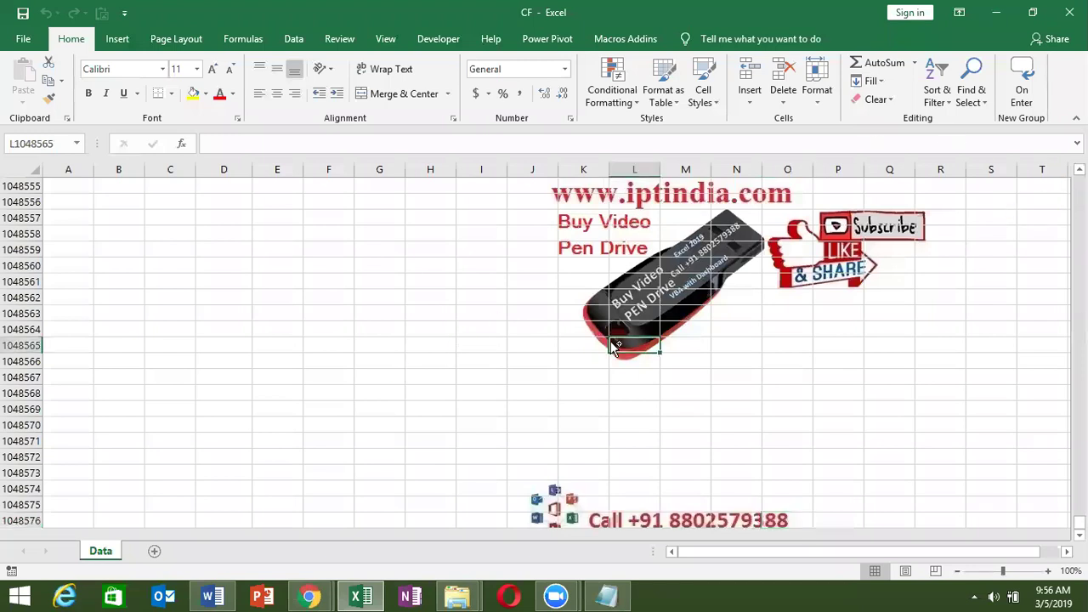
key("ctrl+Up")
key("ctrl+Up")
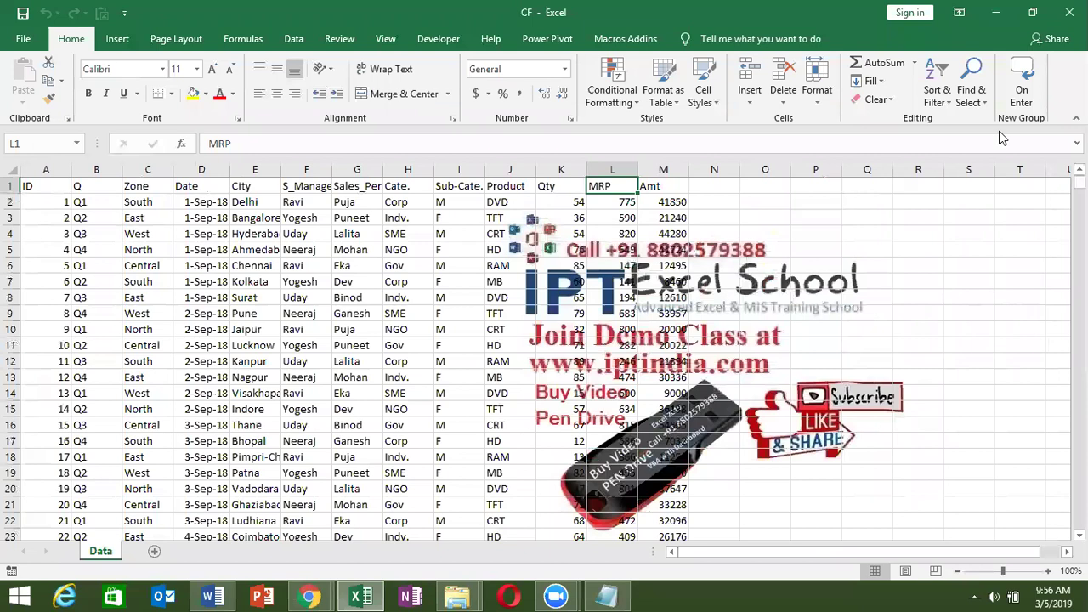
left_click(1069, 12)
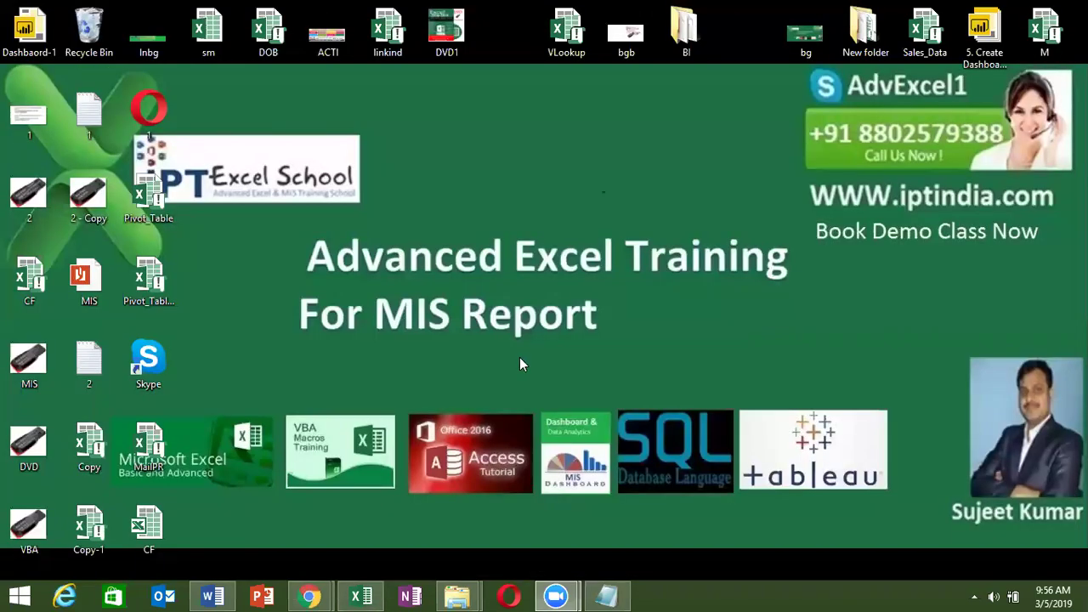
left_click(364, 595)
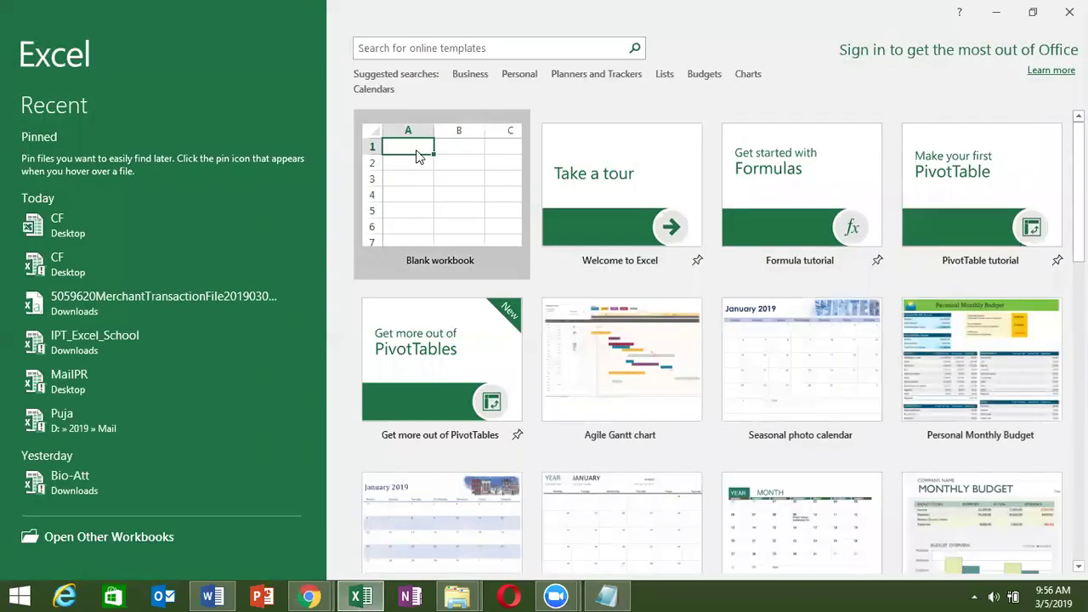
Step: In a blank workbook, start a Microsoft Query import from Excel Files using Desktop\CF.xls
left_click(415, 150)
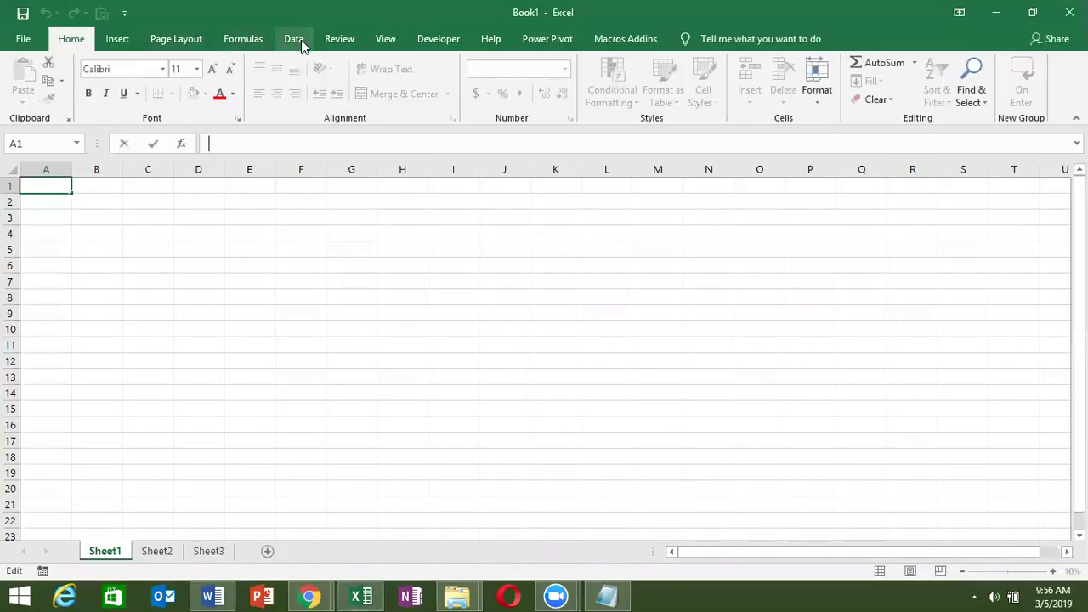
left_click(301, 41)
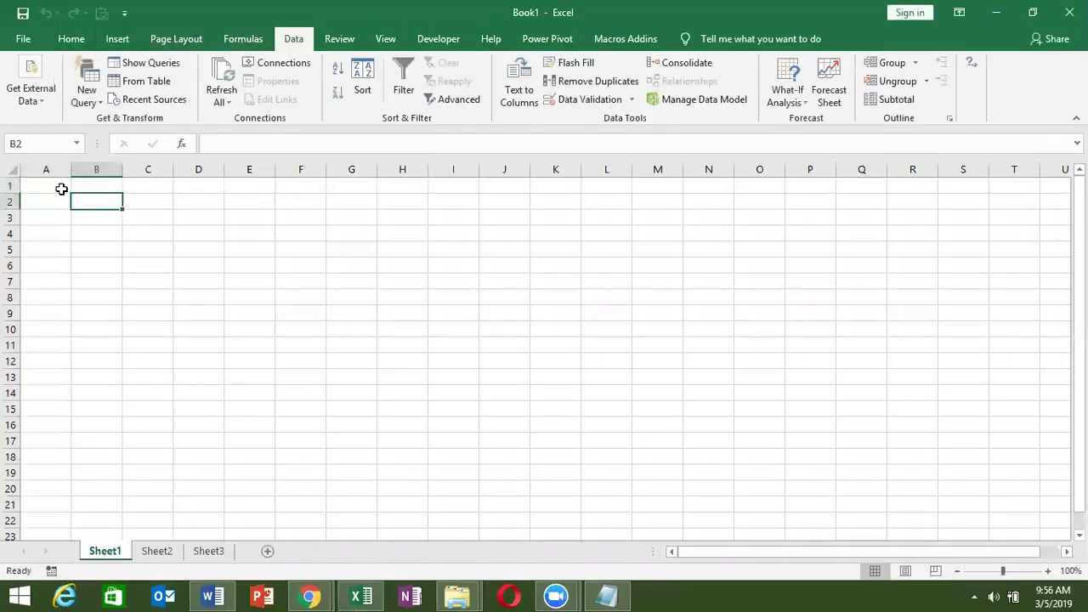
left_click(43, 94)
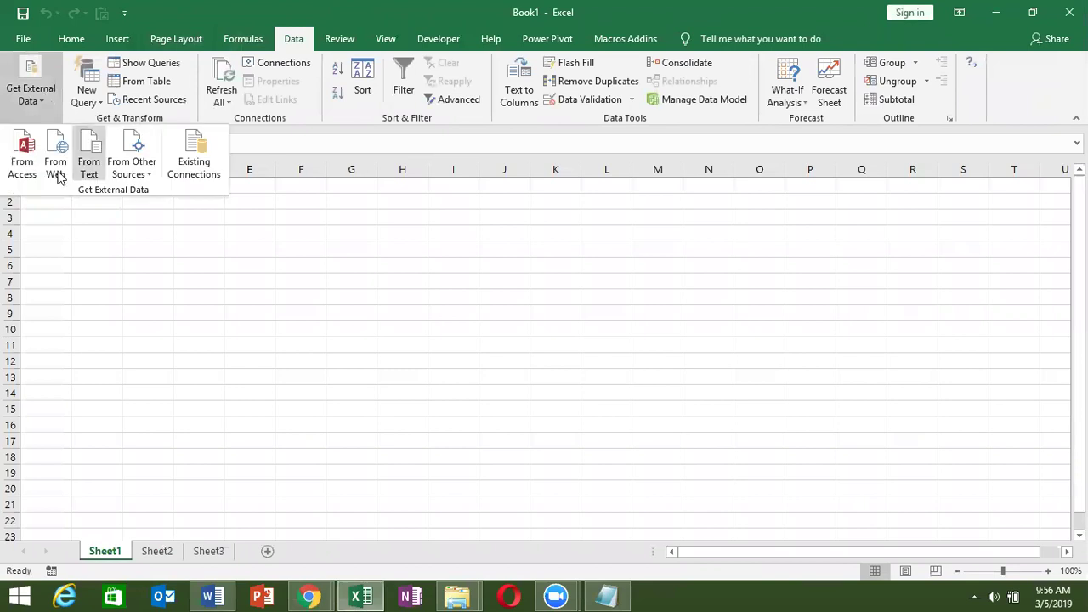
left_click(144, 174)
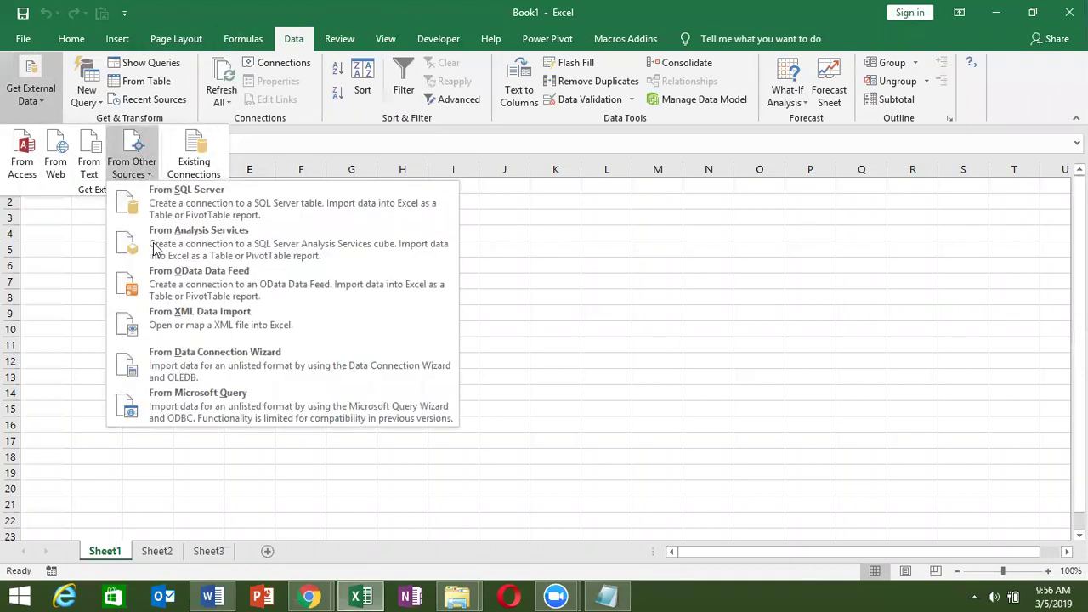
left_click(177, 413)
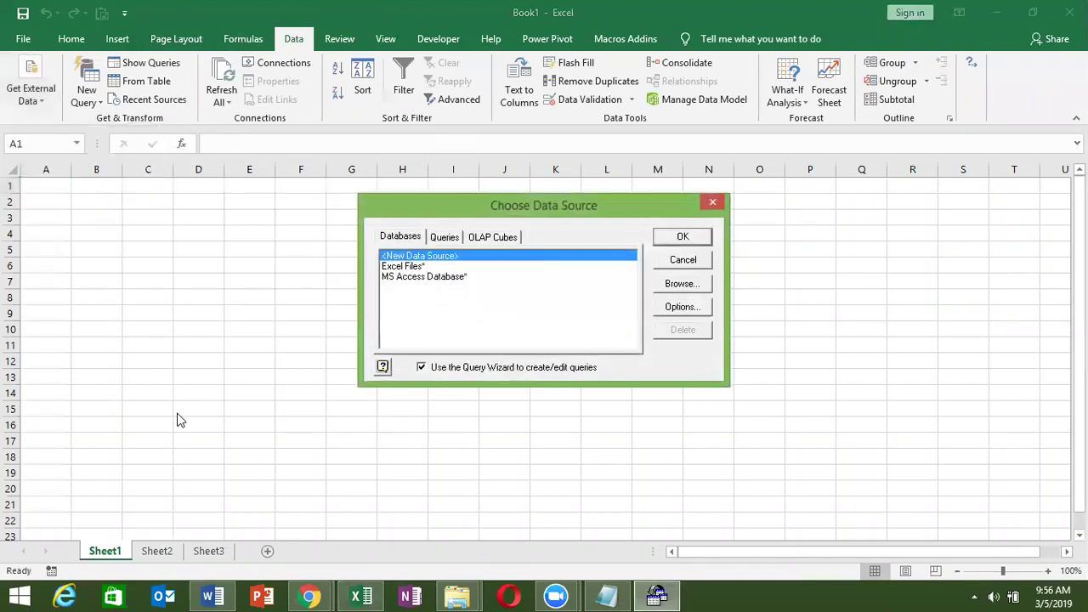
left_click(405, 267)
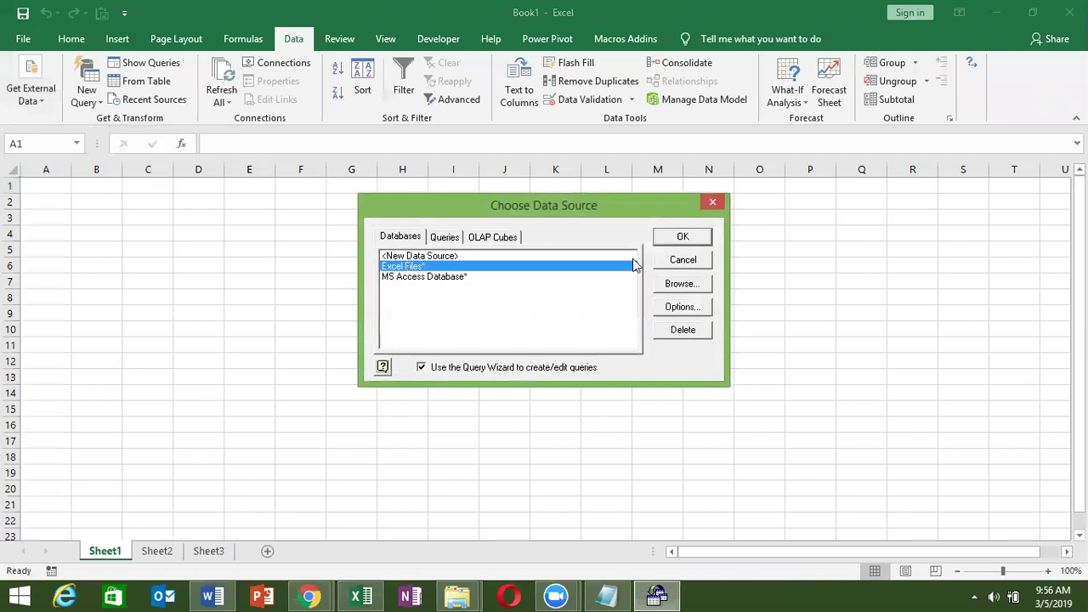
left_click(684, 238)
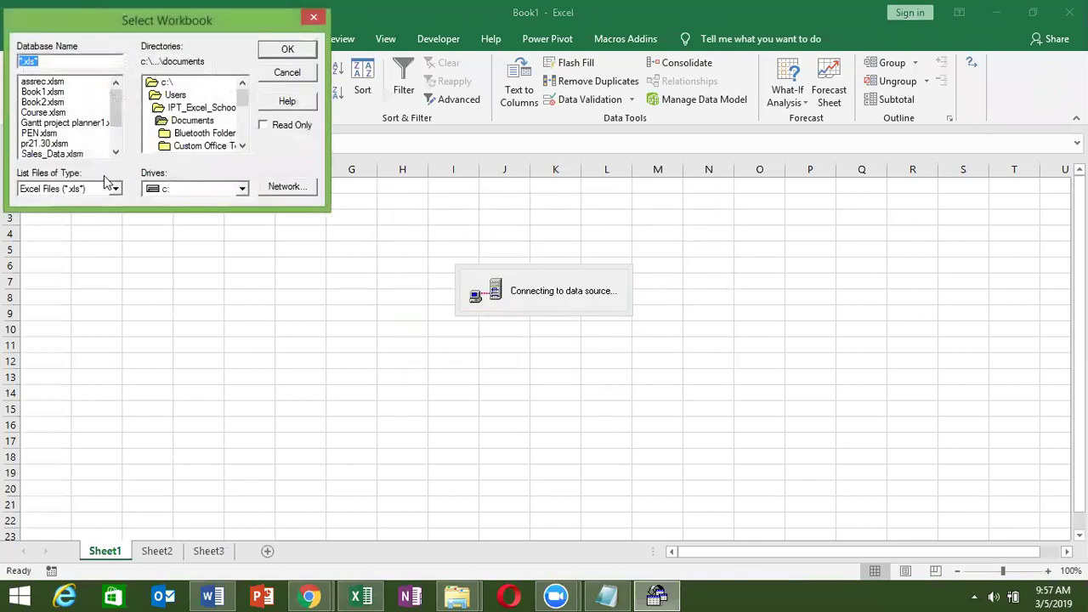
double_click(170, 112)
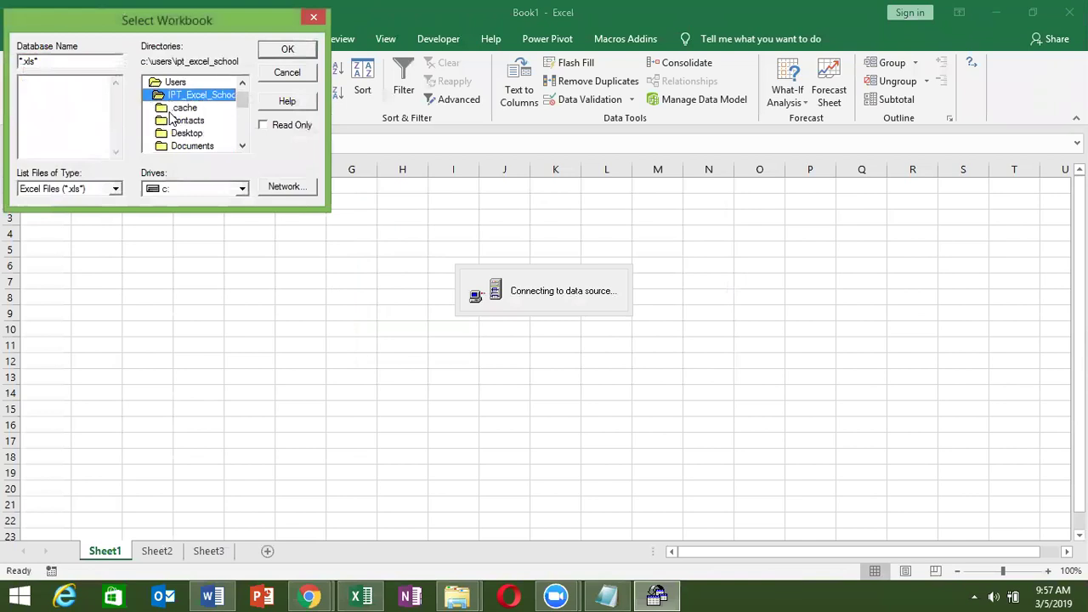
double_click(171, 134)
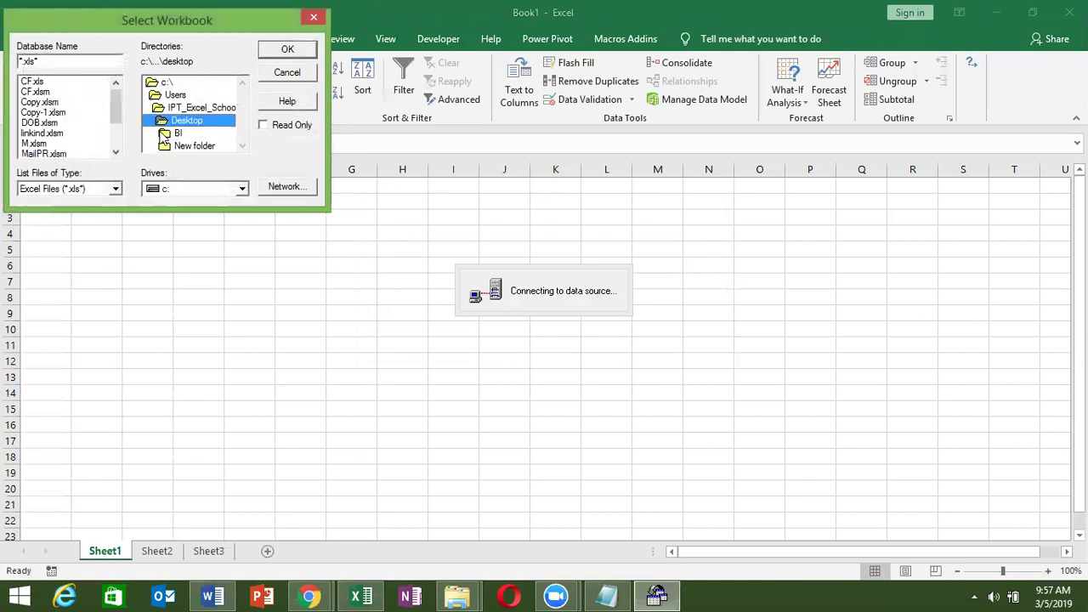
left_click(40, 82)
left_click(288, 50)
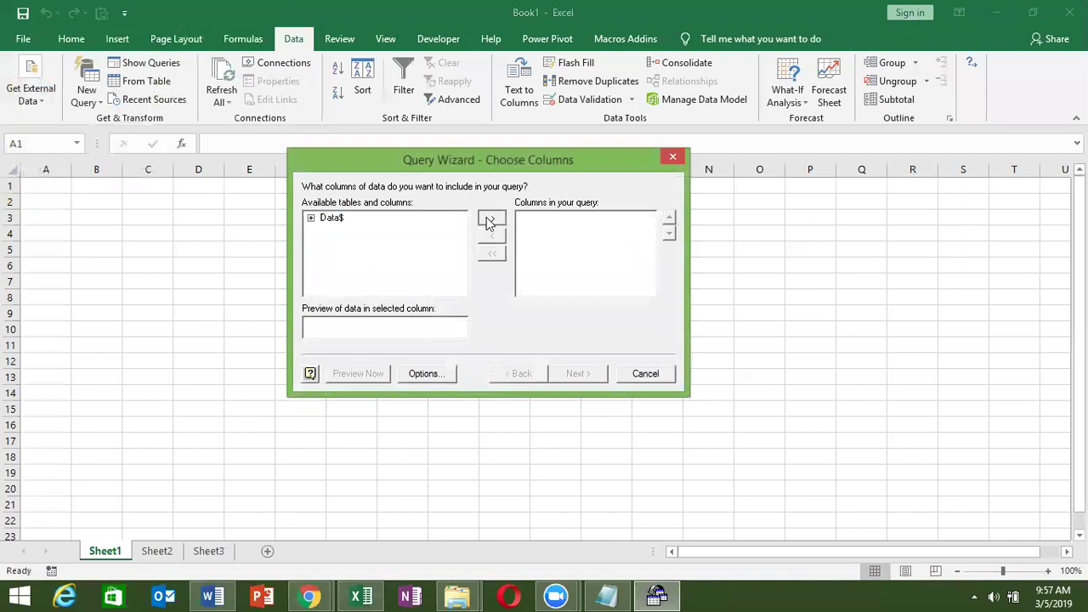
Step: Add all Data$ columns, filter Q equals Q1, and import the results as a table at A1
left_click(491, 217)
left_click(578, 374)
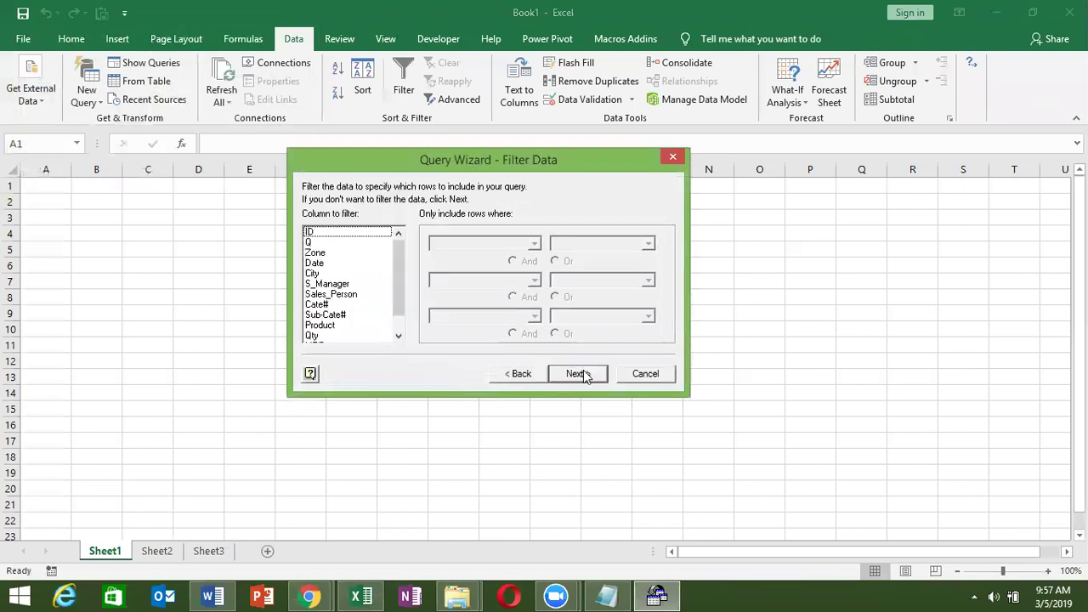
left_click(317, 243)
left_click(438, 244)
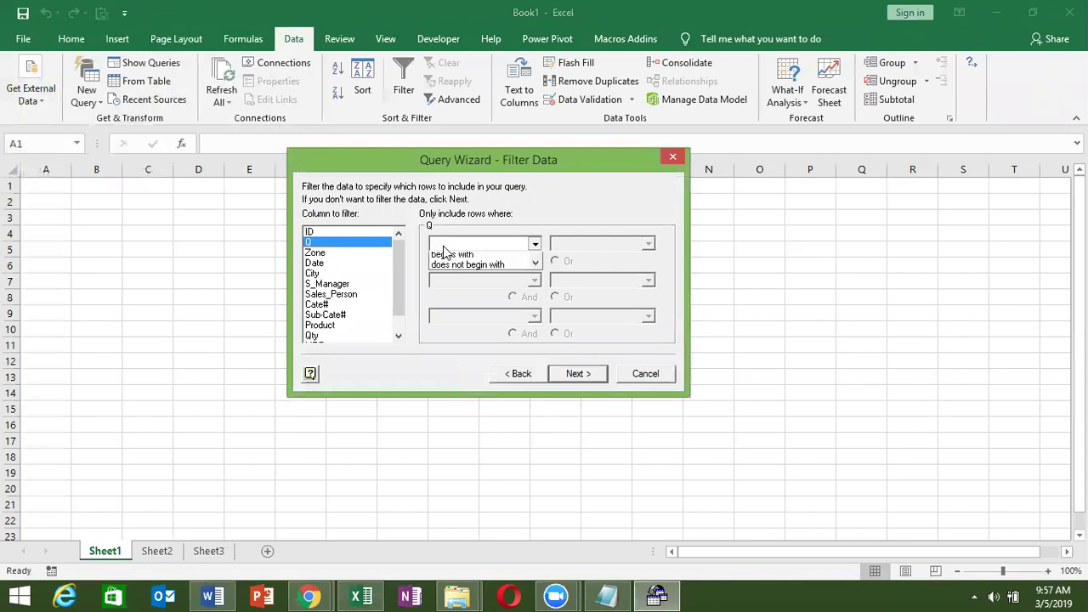
left_click(447, 268)
left_click(647, 243)
left_click(637, 258)
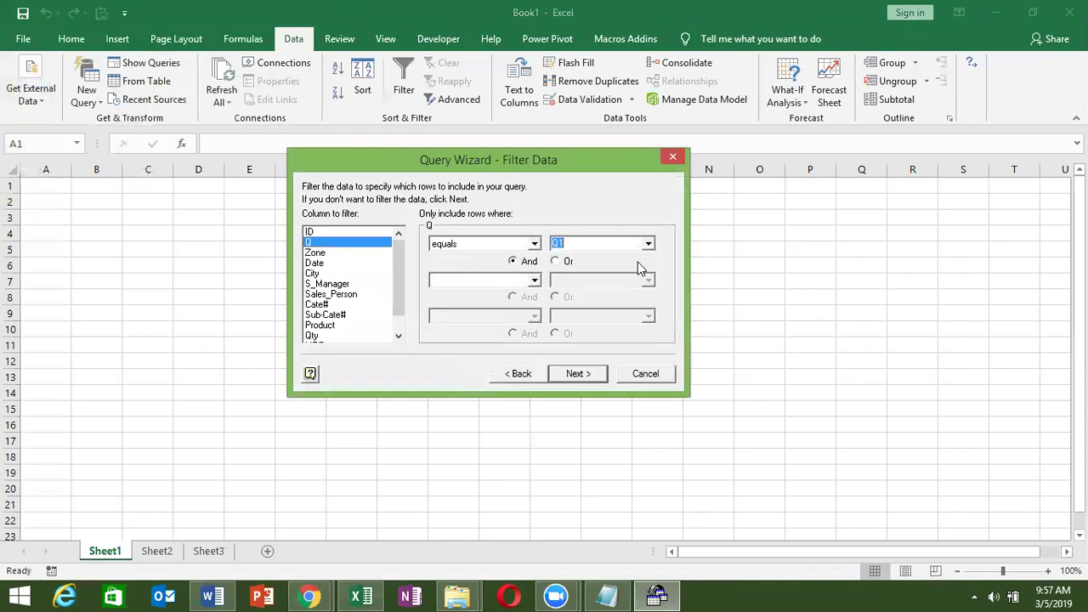
left_click(590, 375)
left_click(592, 381)
left_click(592, 379)
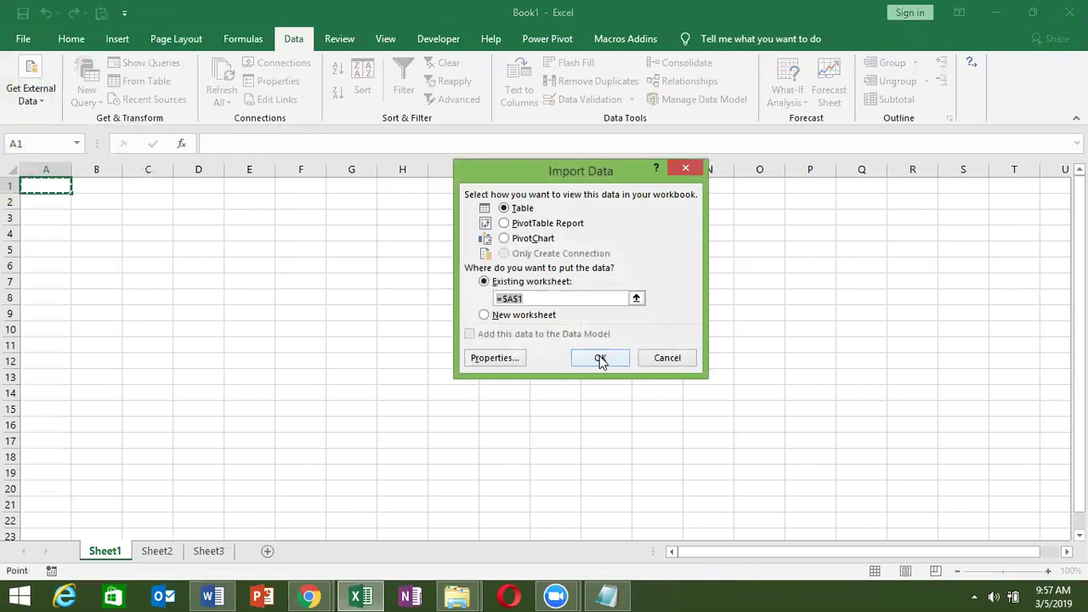
left_click(599, 359)
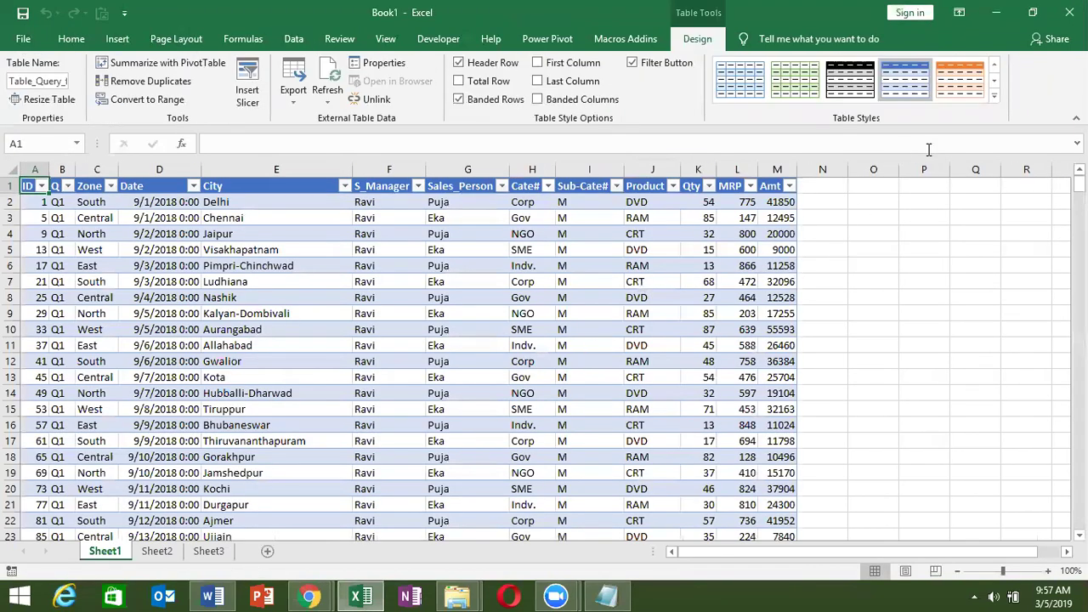
Step: Enter Q1 in cell N1 and undo the table's automatic expansion into column N
left_click(840, 189)
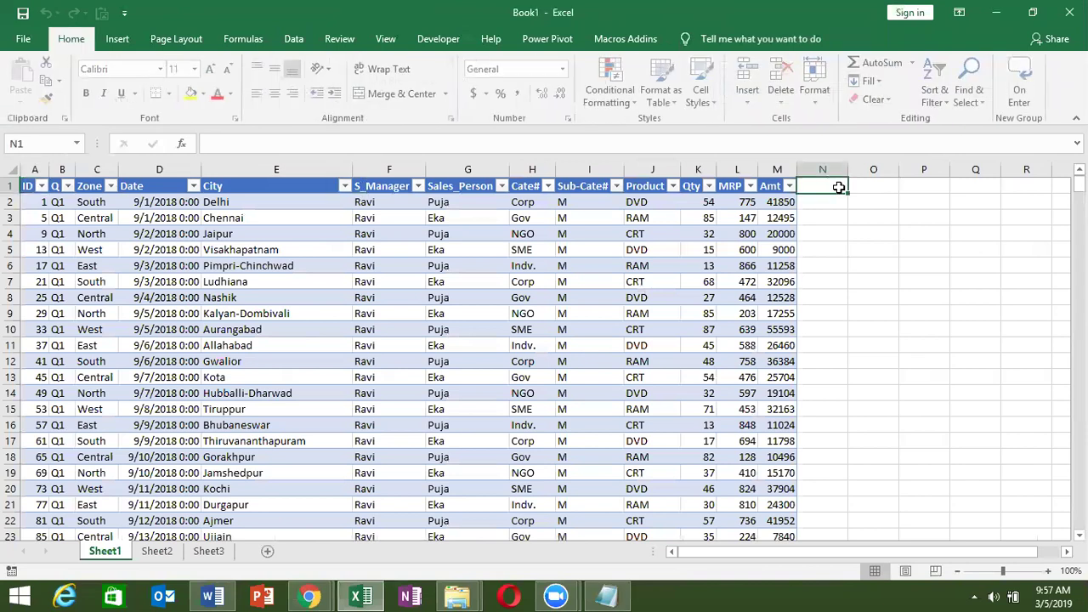
type("Q1")
key("Return")
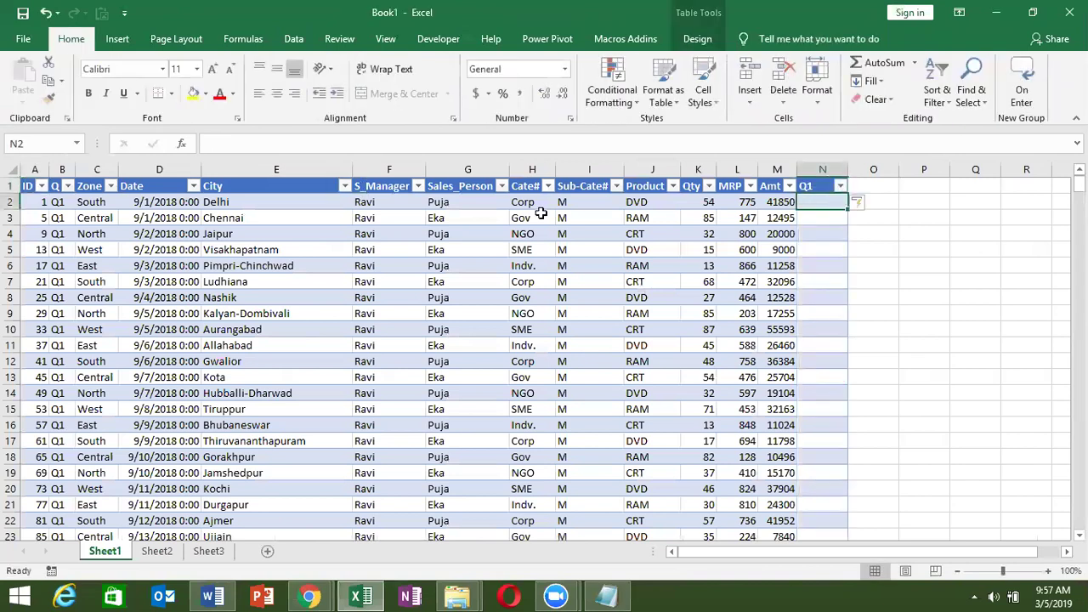
key("ctrl+z")
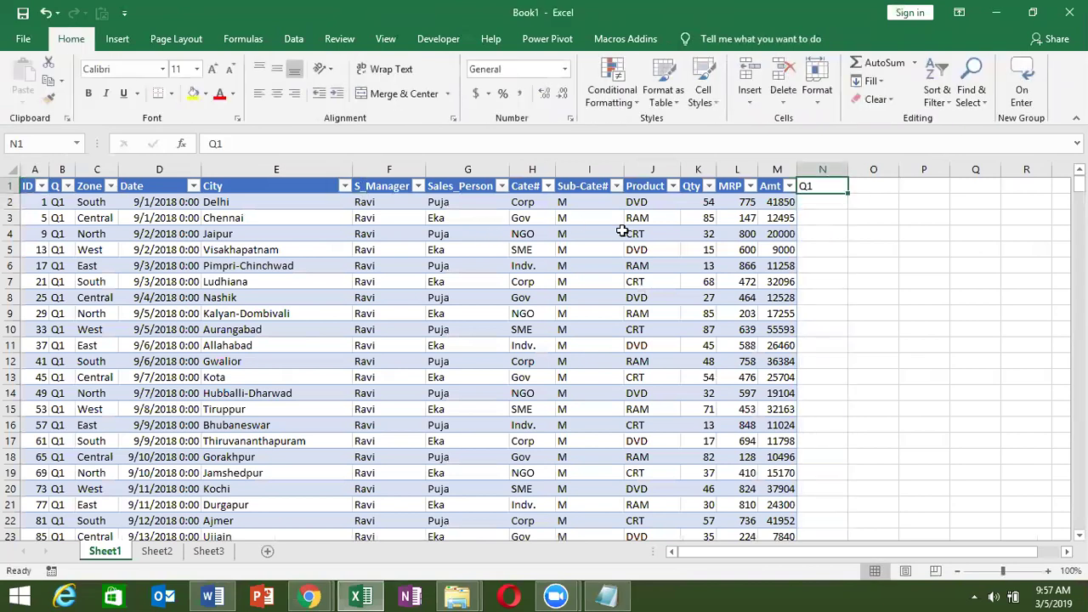
Step: Edit the query's SQL command so its Q1 condition becomes a parameter
left_click(429, 216)
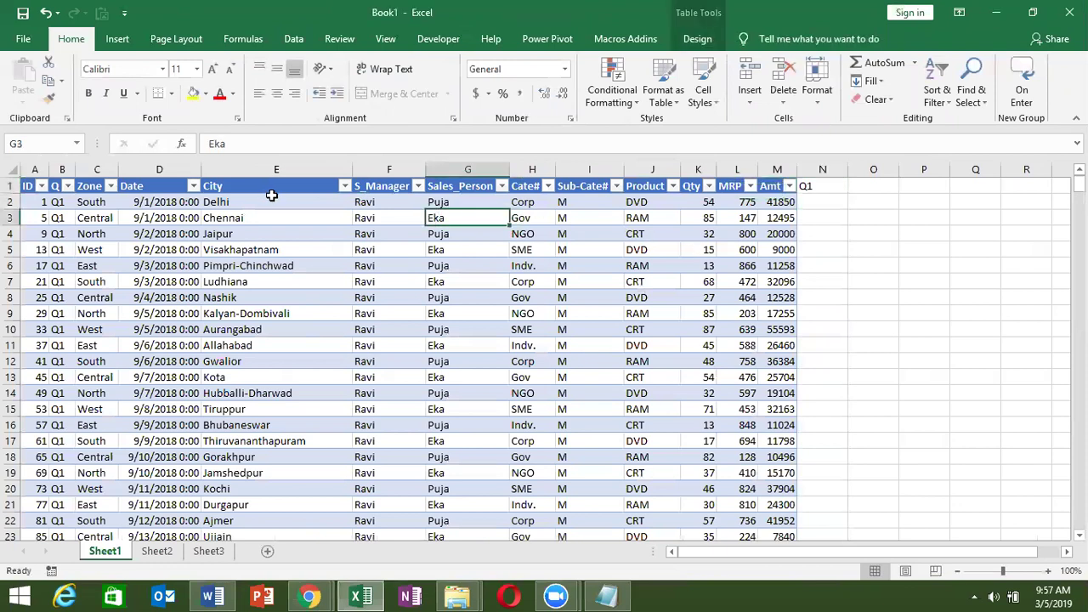
left_click(291, 40)
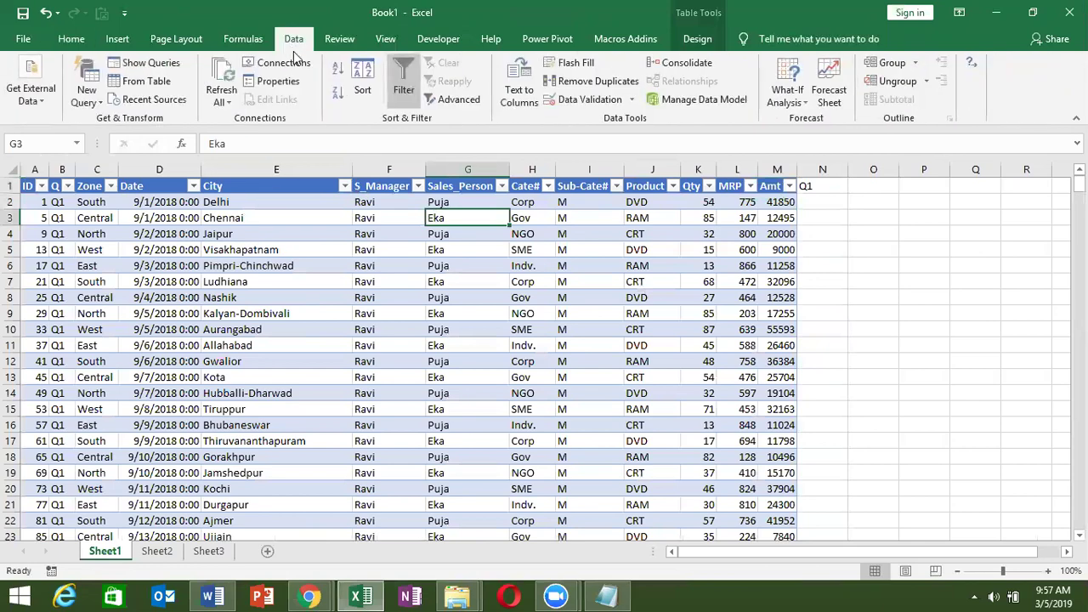
left_click(284, 63)
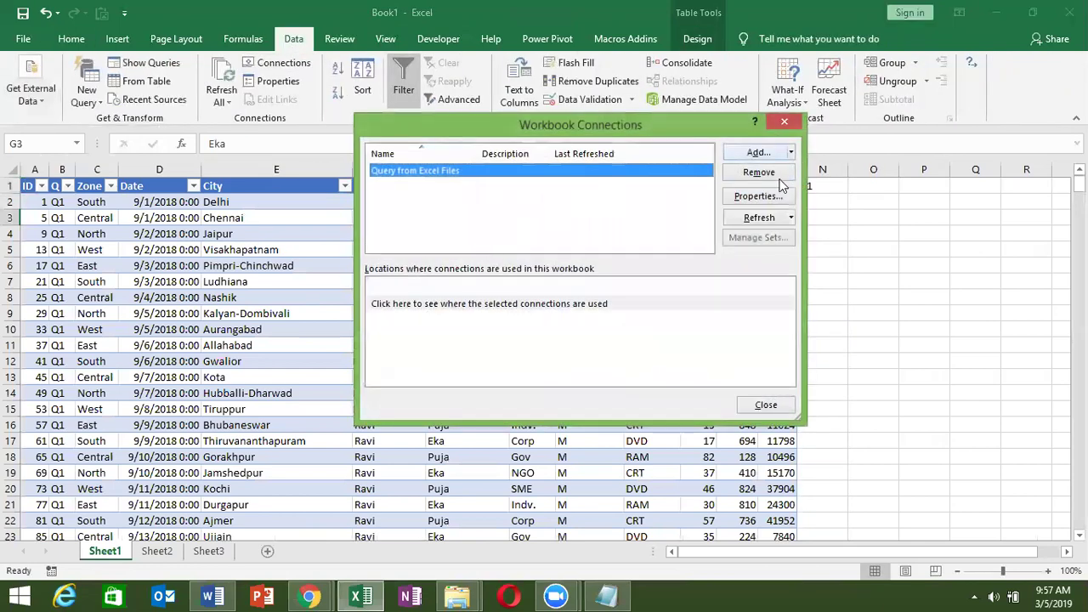
left_click(755, 197)
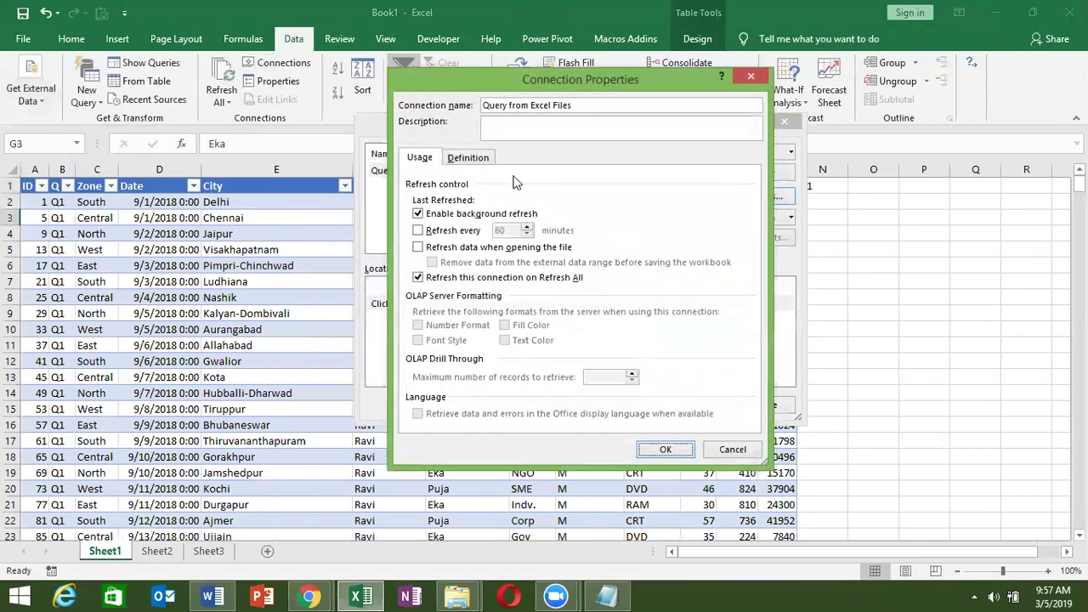
left_click(486, 160)
left_click(747, 367)
left_click(748, 367)
left_click(583, 368)
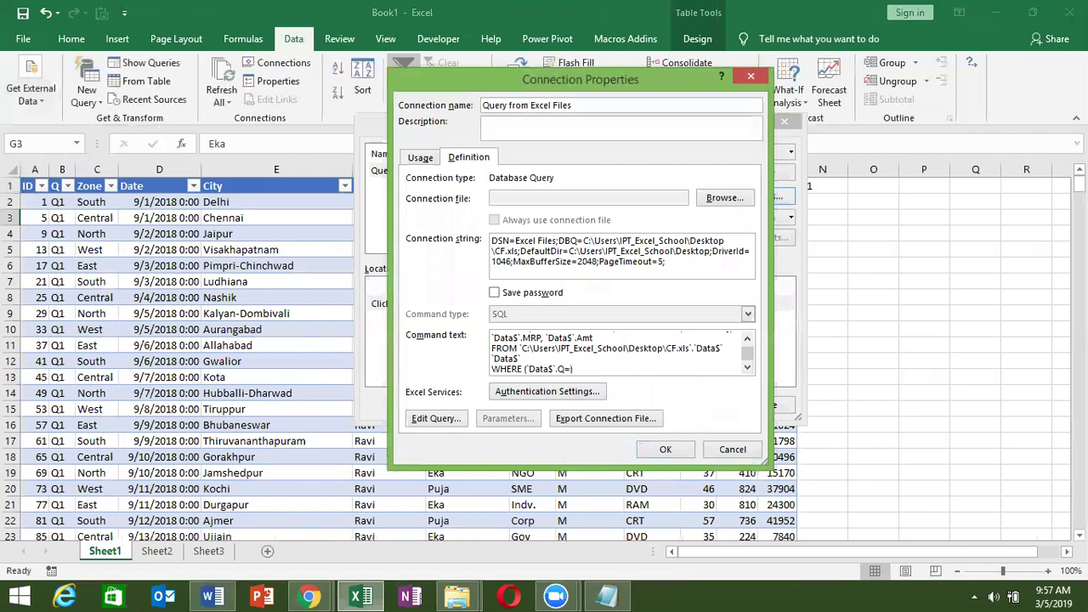
left_click(662, 448)
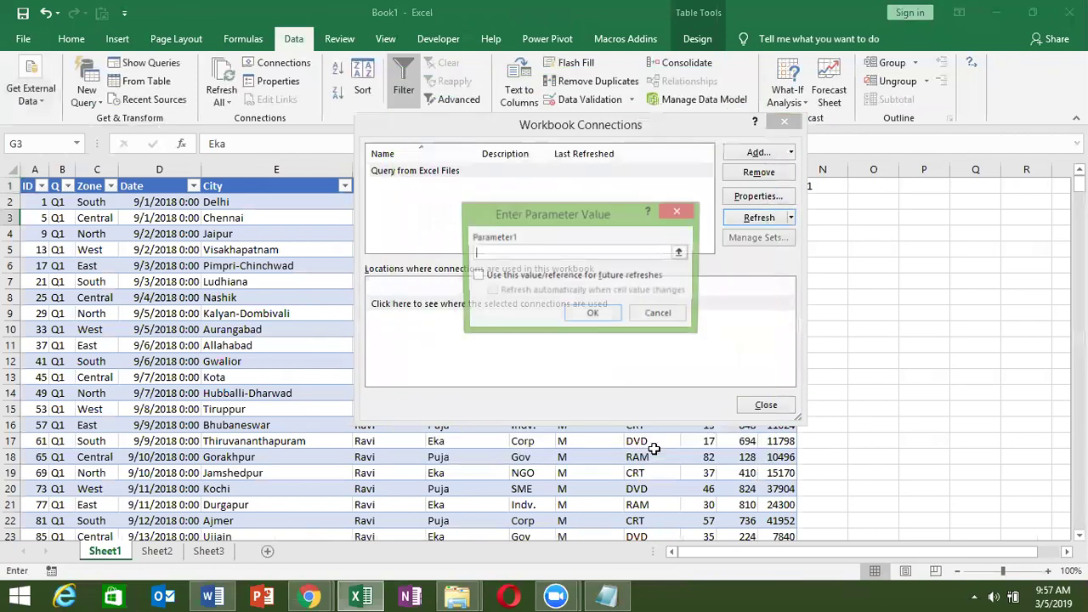
Step: Link Parameter1 to cell N1, kept for future refreshes and auto-refreshing on change
left_click(538, 283)
left_click(540, 292)
left_click(539, 253)
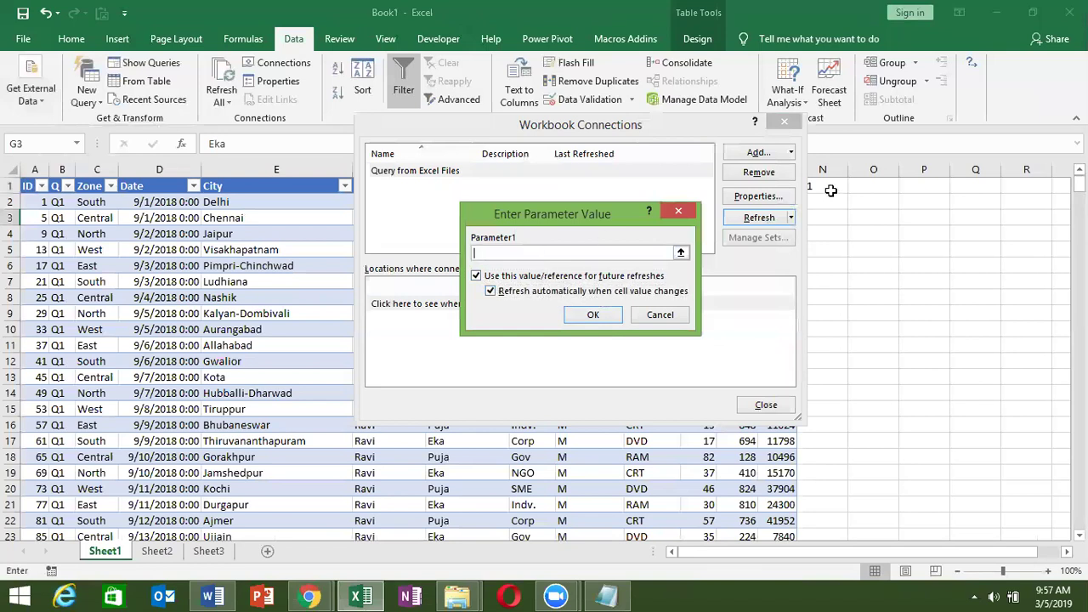
left_click(831, 186)
left_click(605, 316)
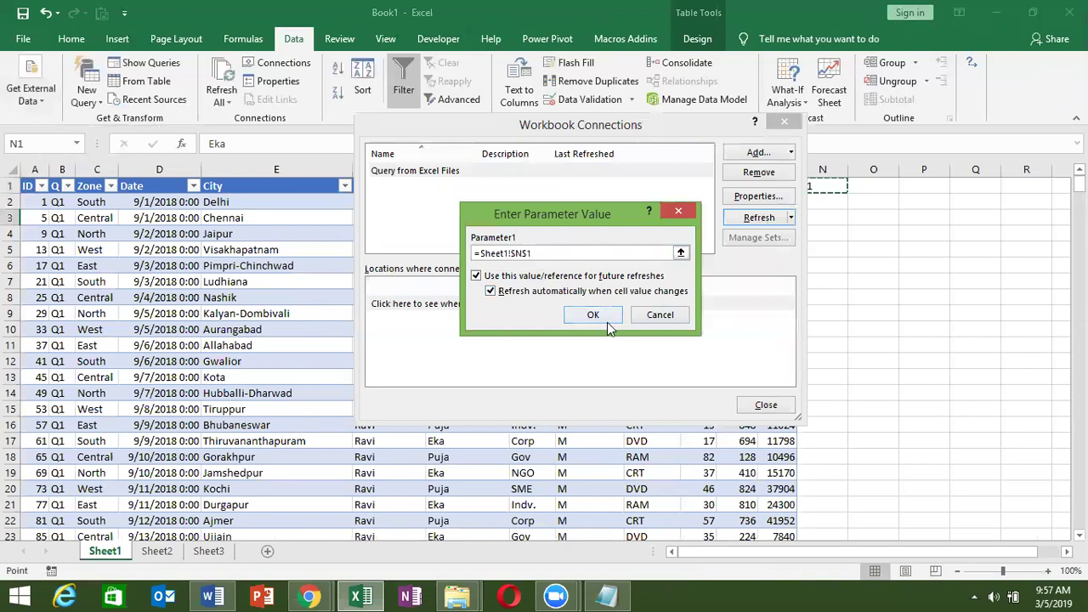
left_click(765, 405)
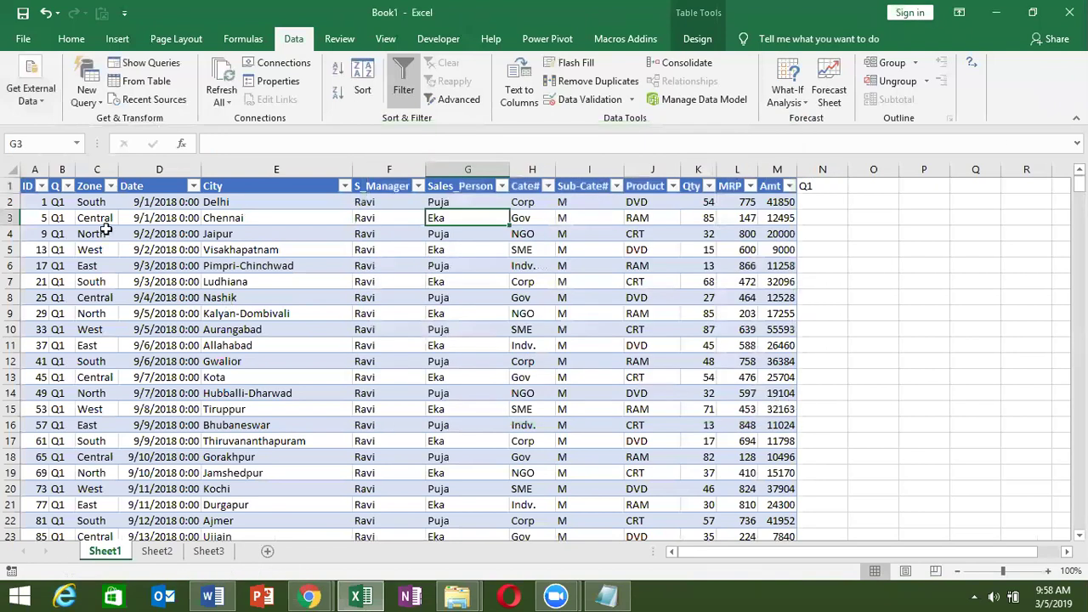
Step: Enter Q2 in N1 and undo the table expanding to include column N
left_click(816, 186)
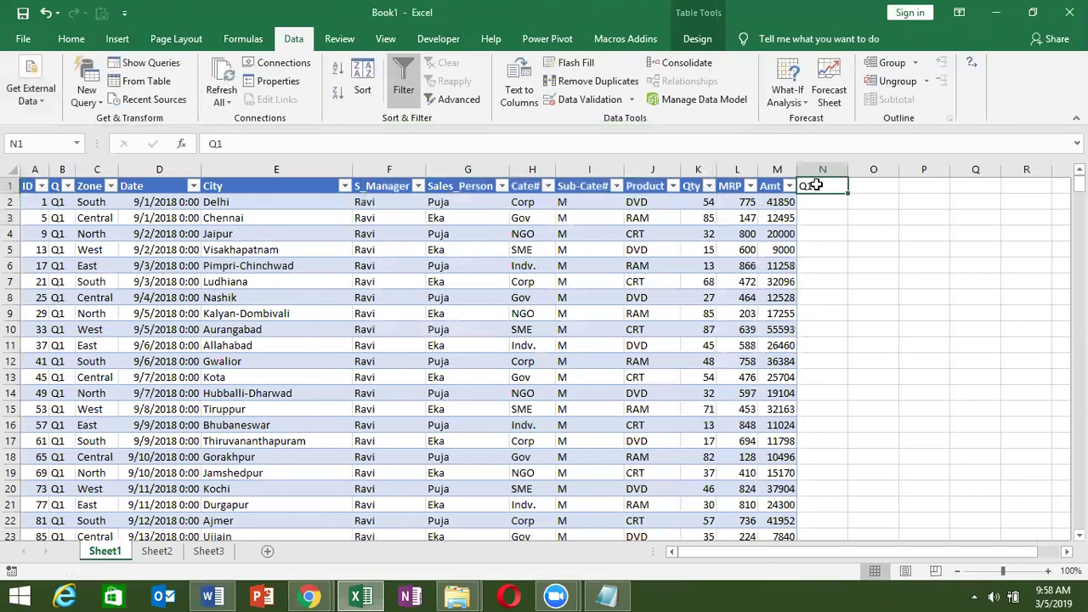
type("Q")
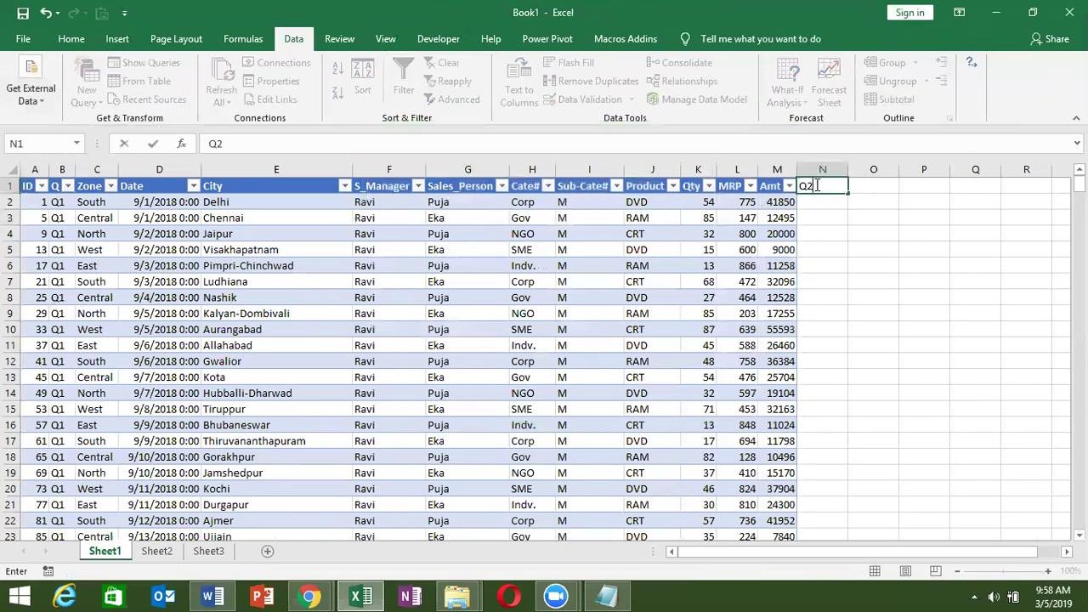
key("Return")
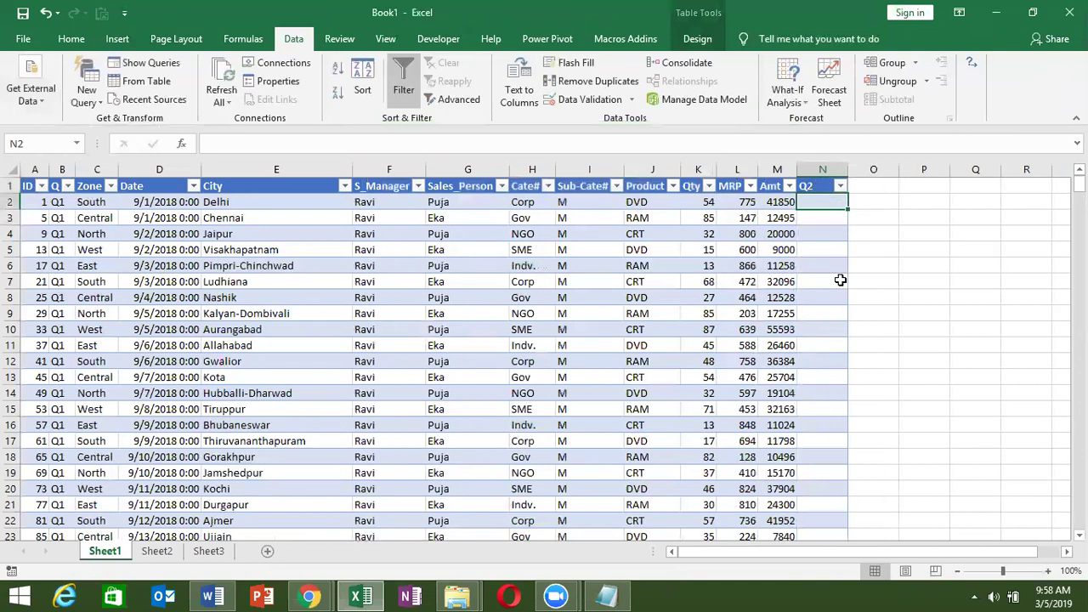
key("ctrl+z")
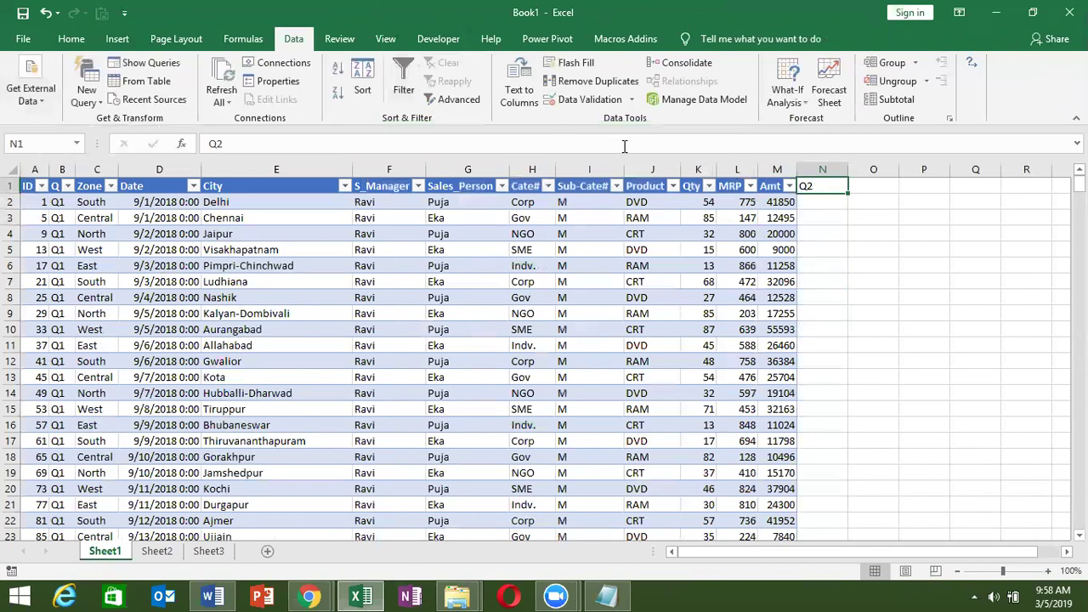
Step: Add a List data validation with Q1, Q2, Q3… as its source to cell N1
left_click(600, 100)
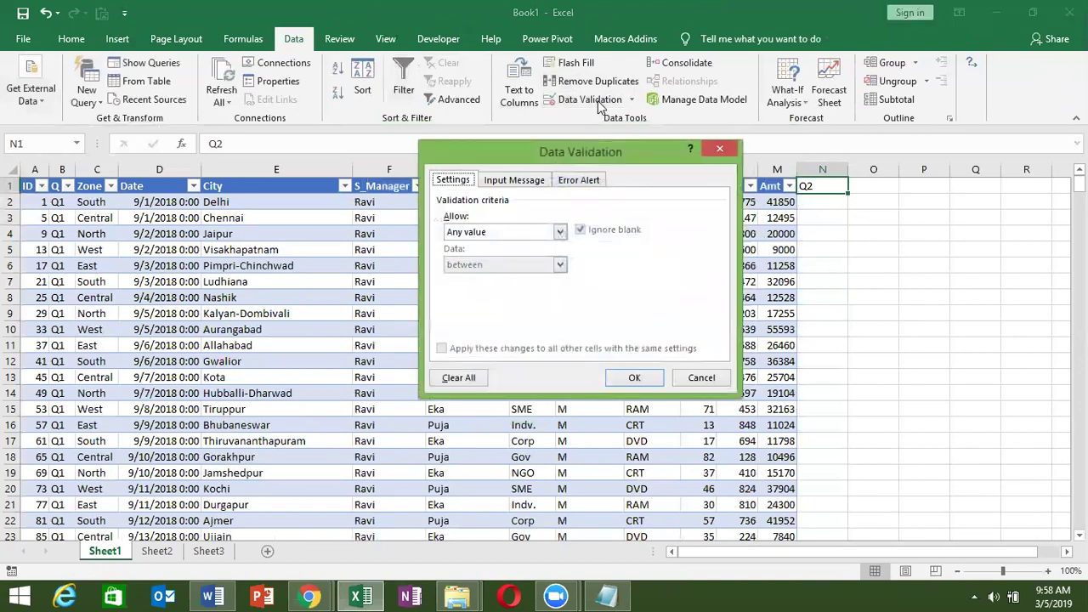
left_click(522, 231)
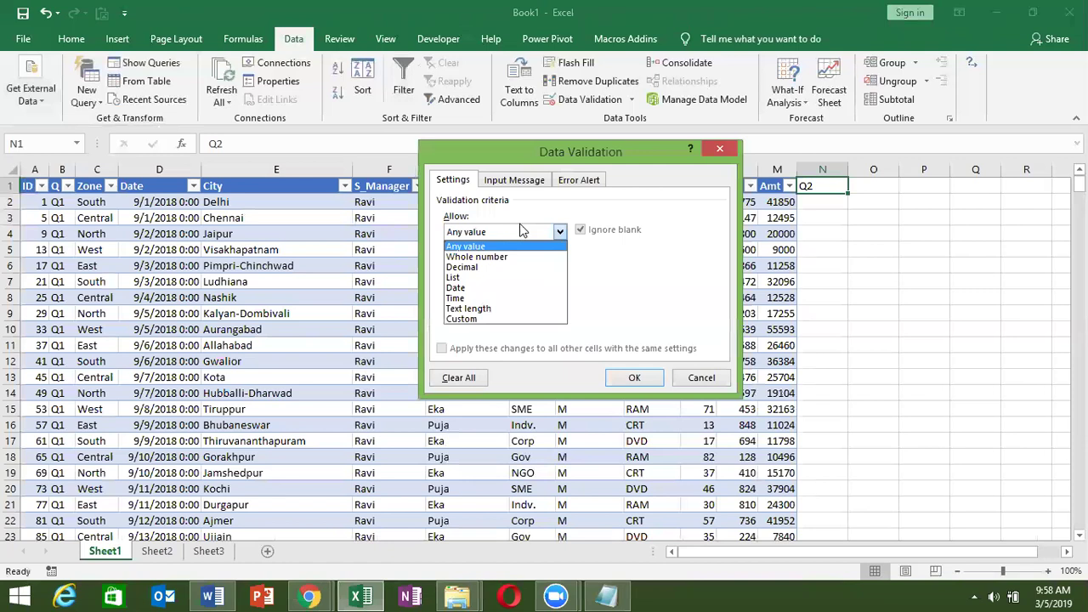
left_click(497, 278)
left_click(490, 295)
type("Q1,Q2,Q3,Q3")
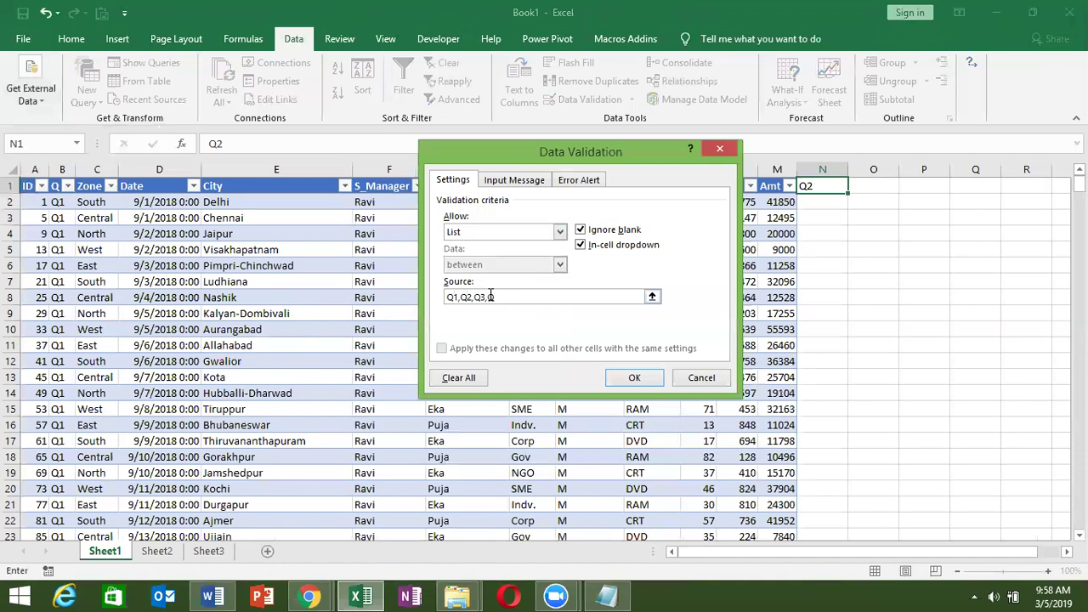
left_click(634, 377)
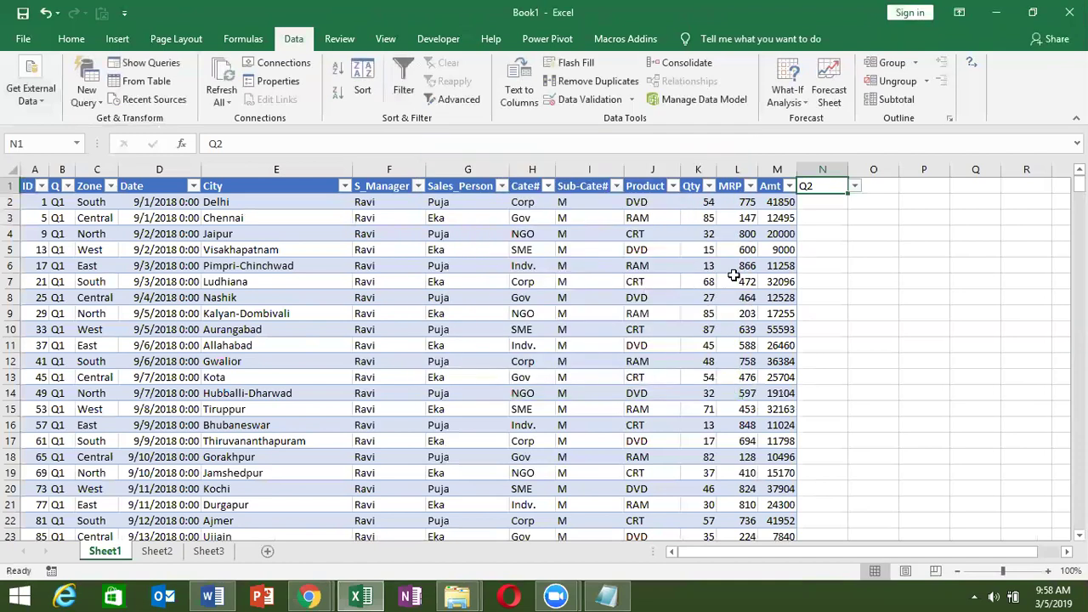
Step: Choose Q3, then Q2, then Q1 from N1's dropdown to confirm the table refreshes
left_click(852, 186)
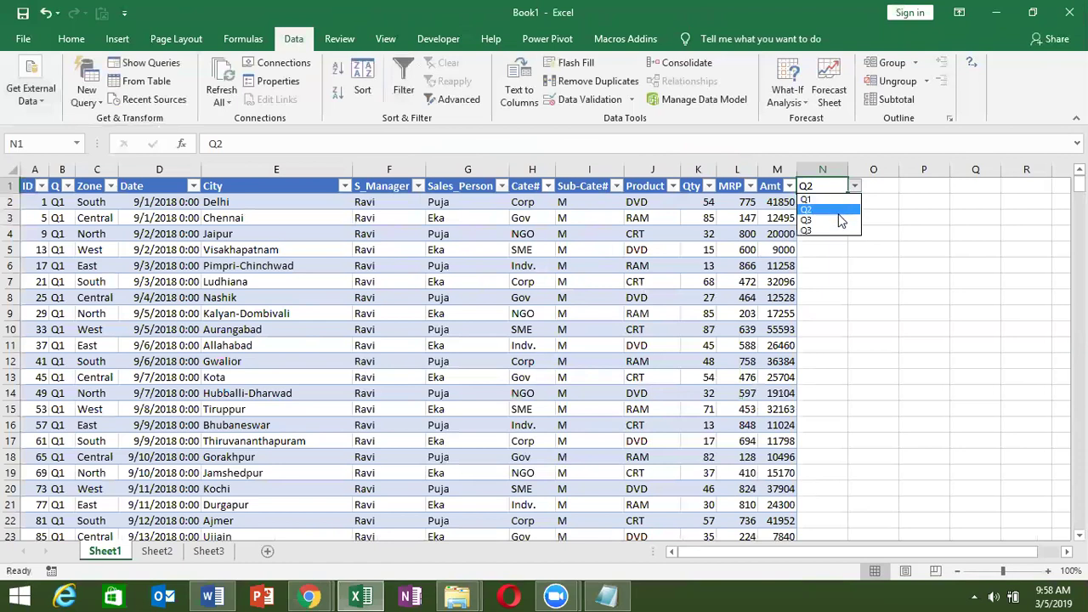
left_click(839, 221)
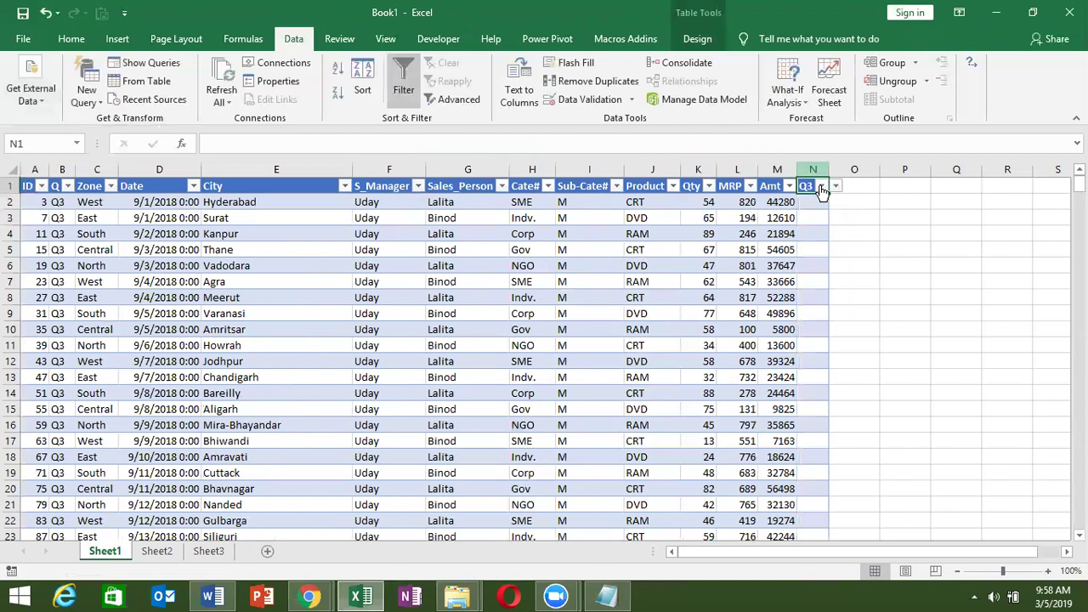
left_click(821, 185)
left_click(859, 160)
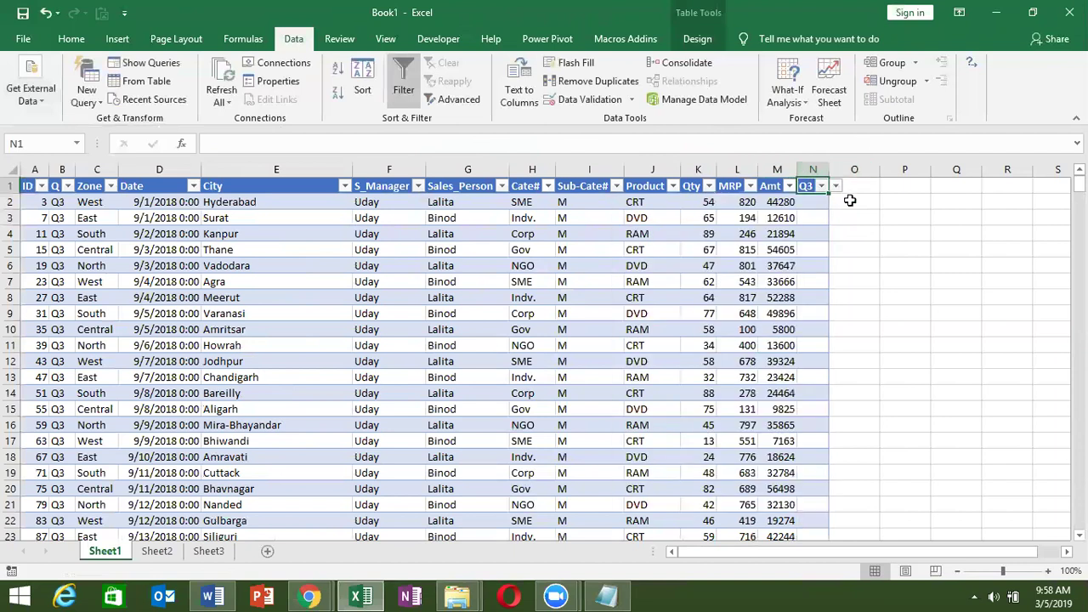
left_click(835, 185)
left_click(833, 210)
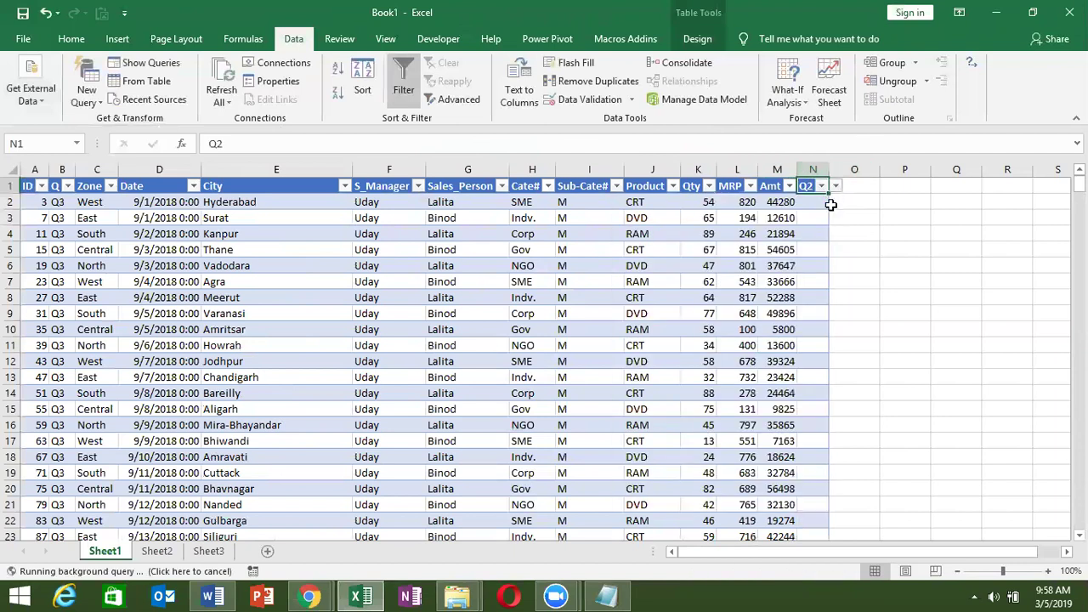
left_click(836, 187)
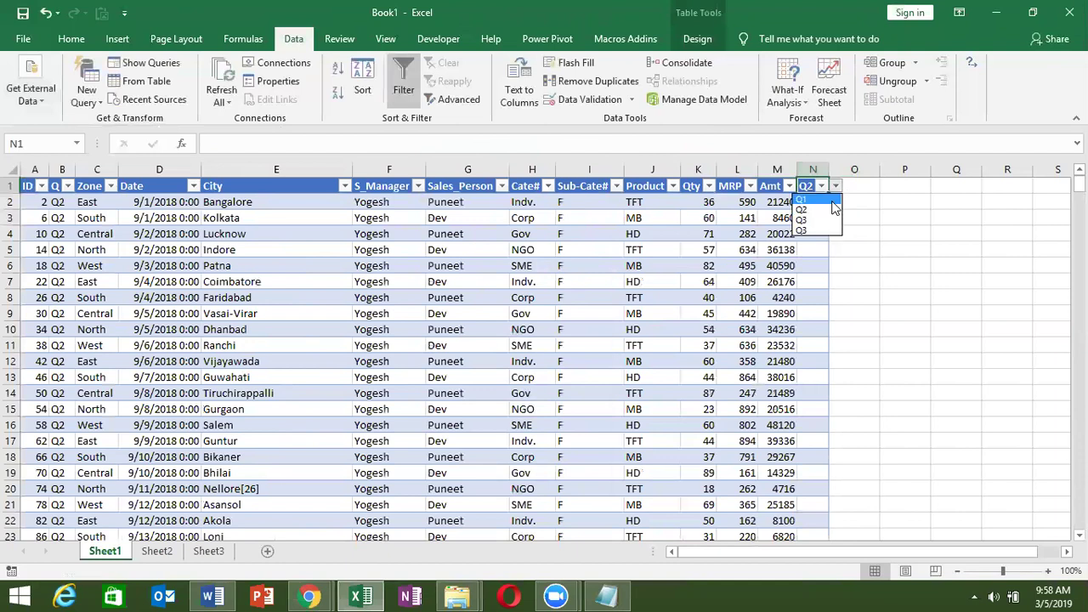
left_click(832, 200)
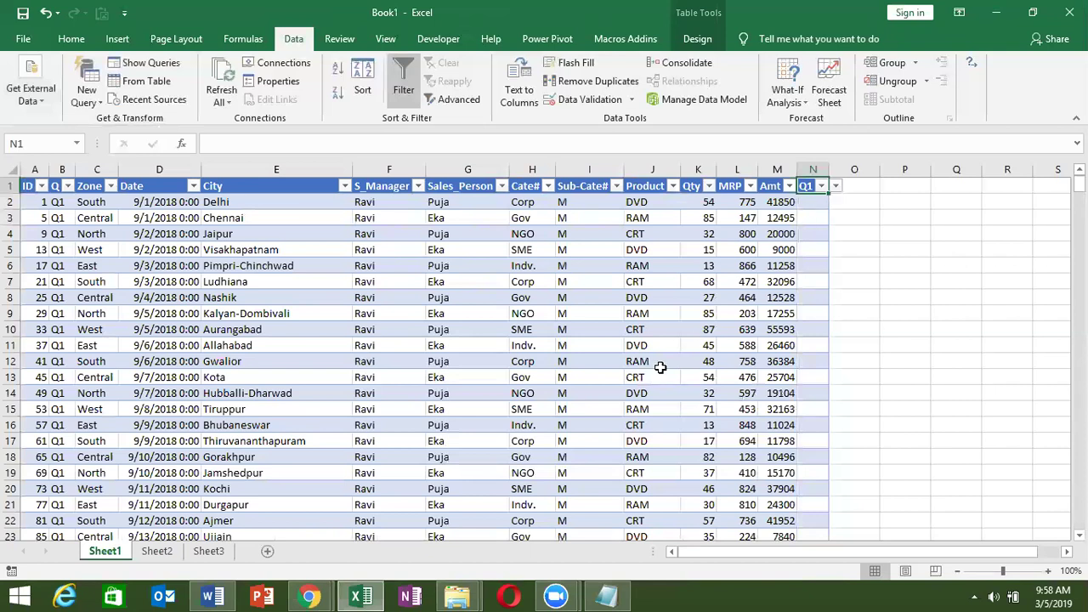
Step: Glance at Sheet2, then on Sheet1 select the Quarter and Zone columns and columns J through N
left_click(158, 552)
left_click(115, 551)
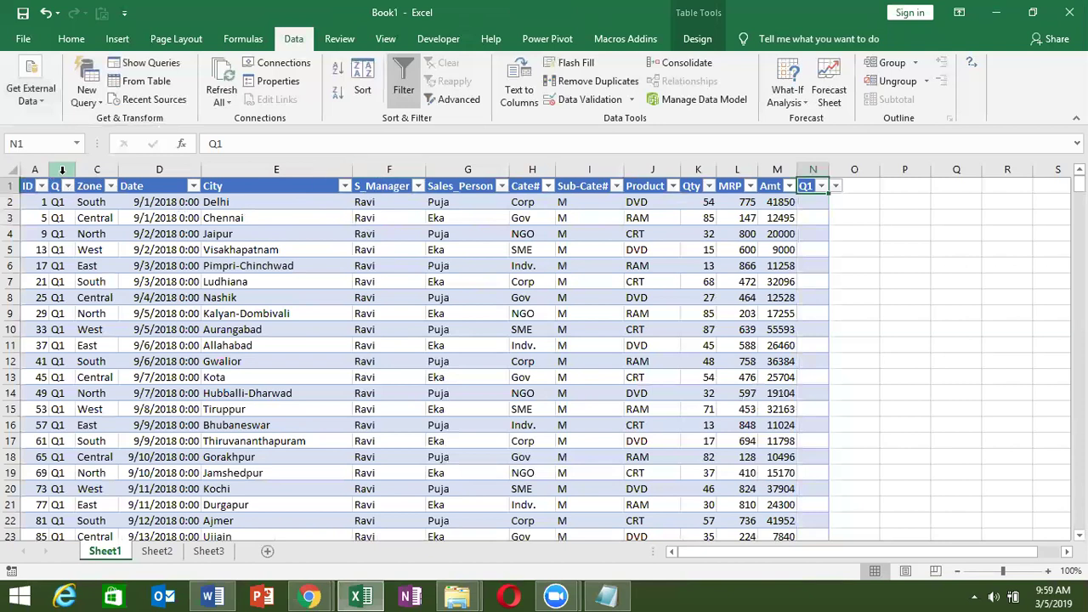
left_click(62, 170)
left_click_drag(72, 173, 78, 175)
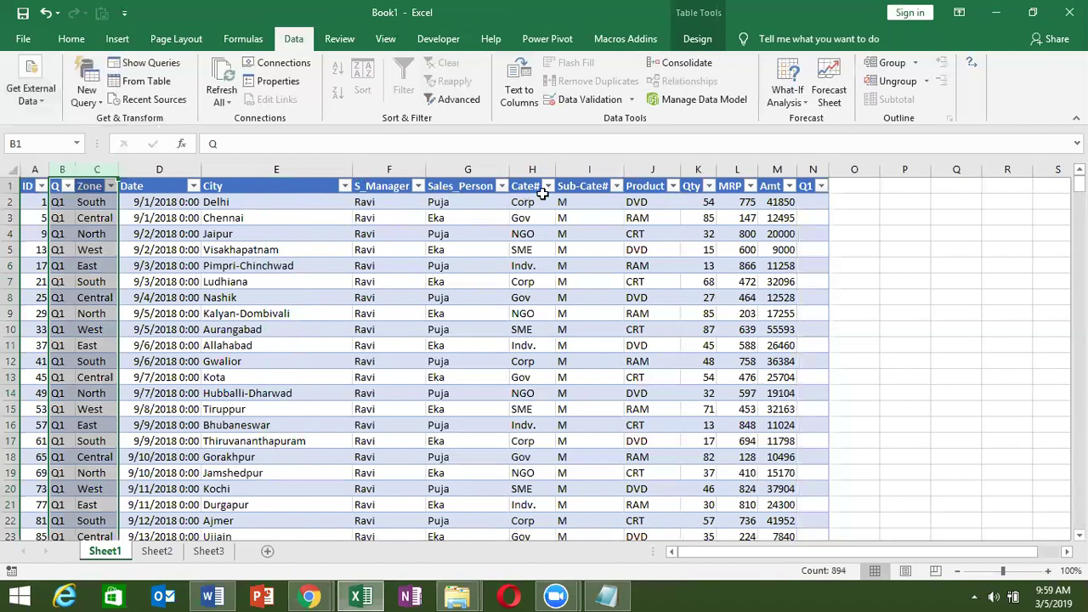
left_click_drag(476, 170, 735, 161)
left_click(636, 230)
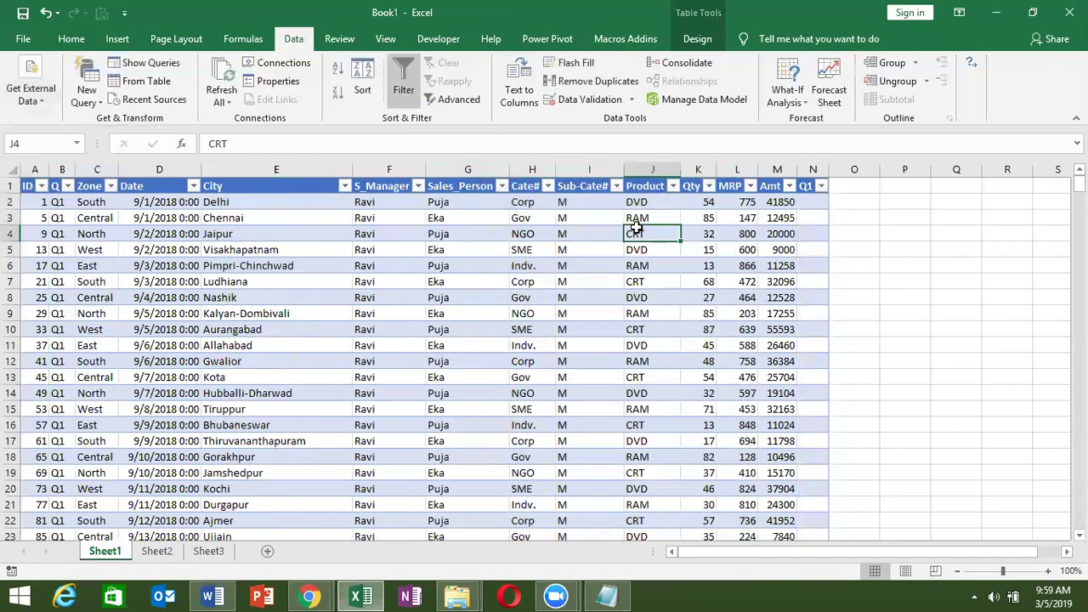
left_click_drag(654, 169, 812, 169)
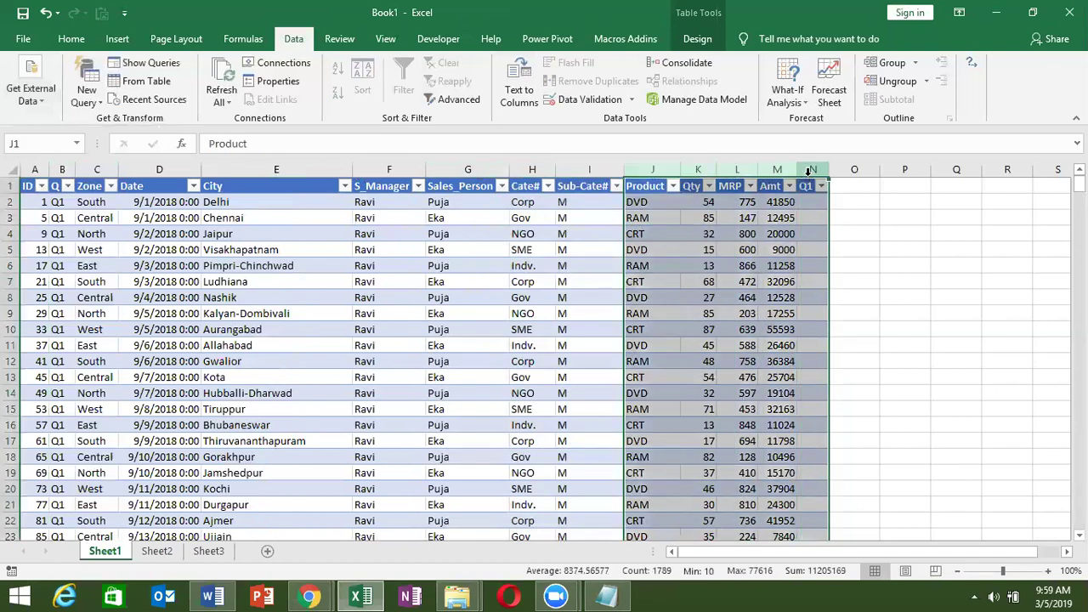
Step: On Sheet2, start a Microsoft Query import using the Excel Files data source
left_click(157, 550)
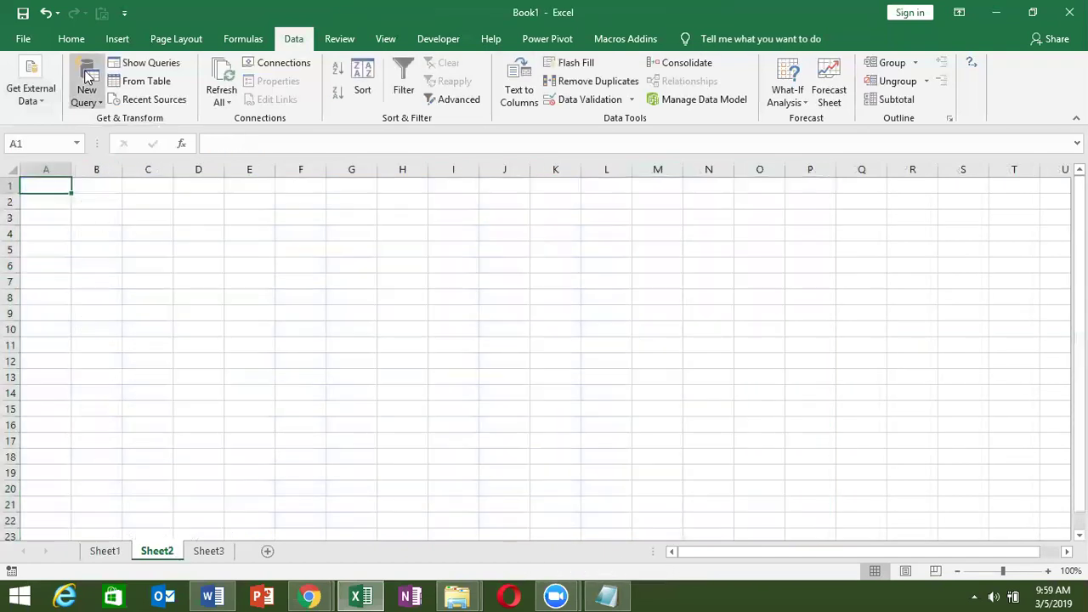
left_click(48, 95)
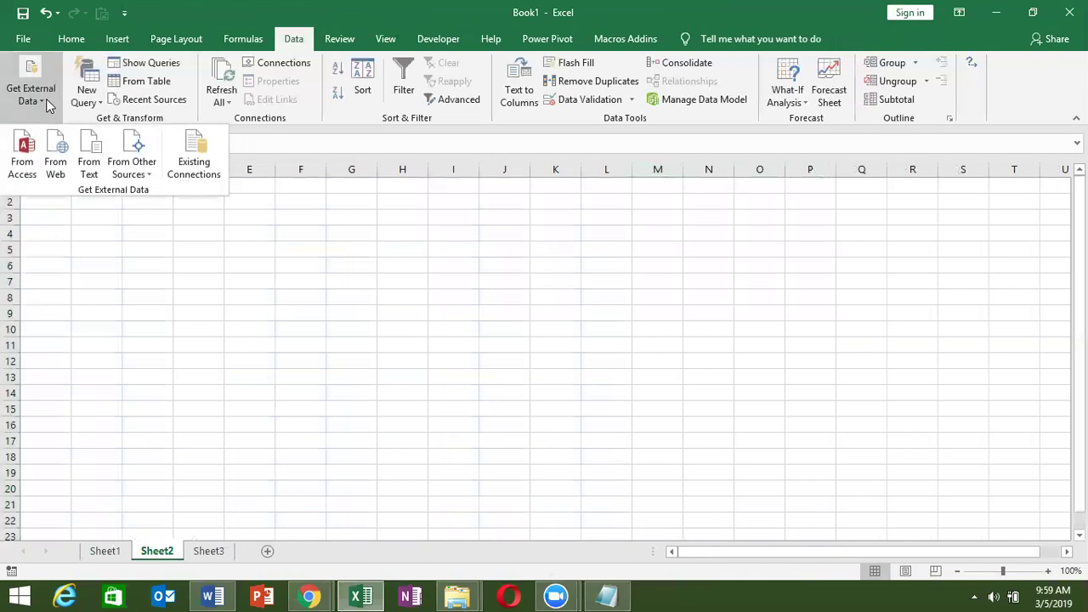
left_click(133, 170)
left_click(175, 403)
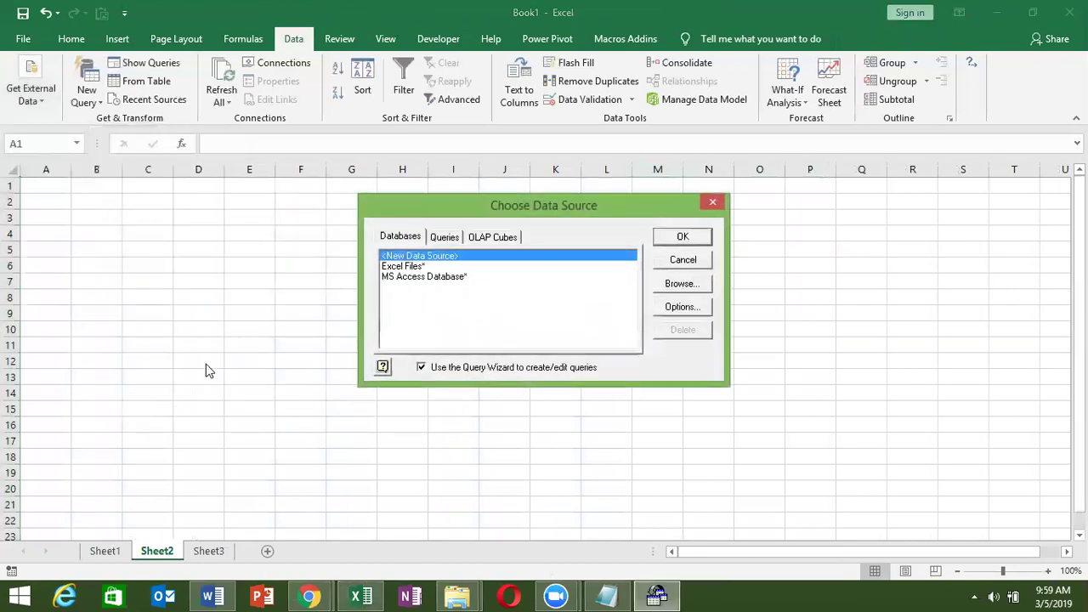
left_click(410, 267)
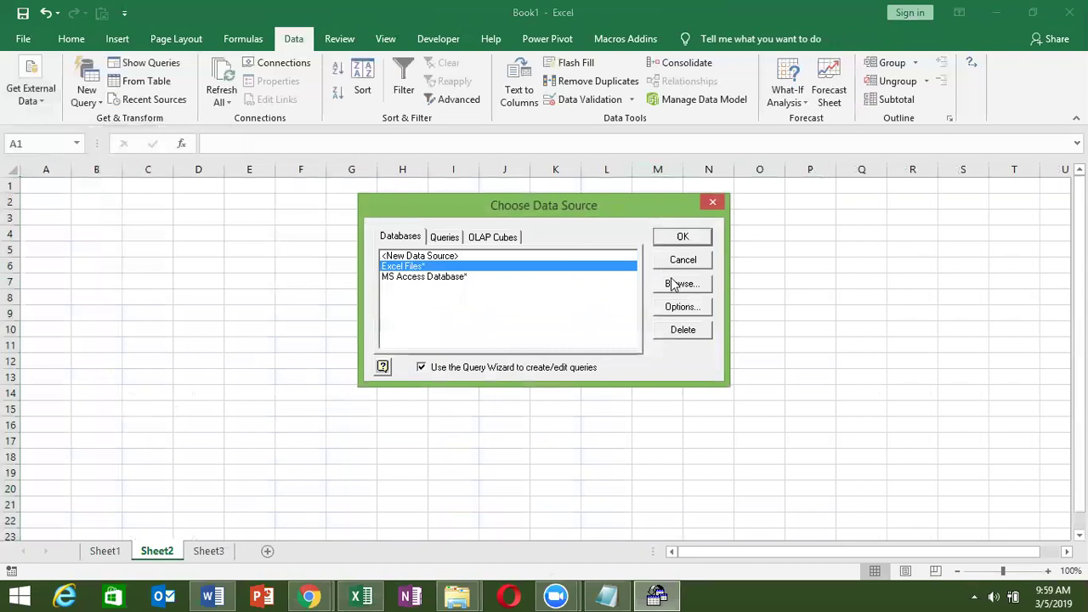
left_click(691, 243)
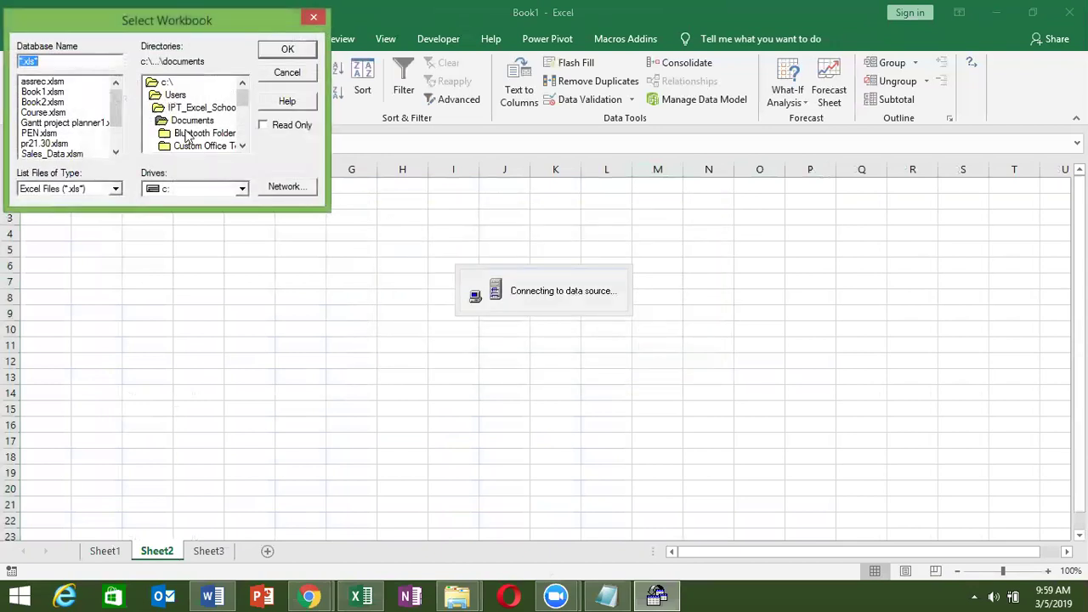
Step: Select CF.xls from the Desktop folder as the source workbook
double_click(180, 108)
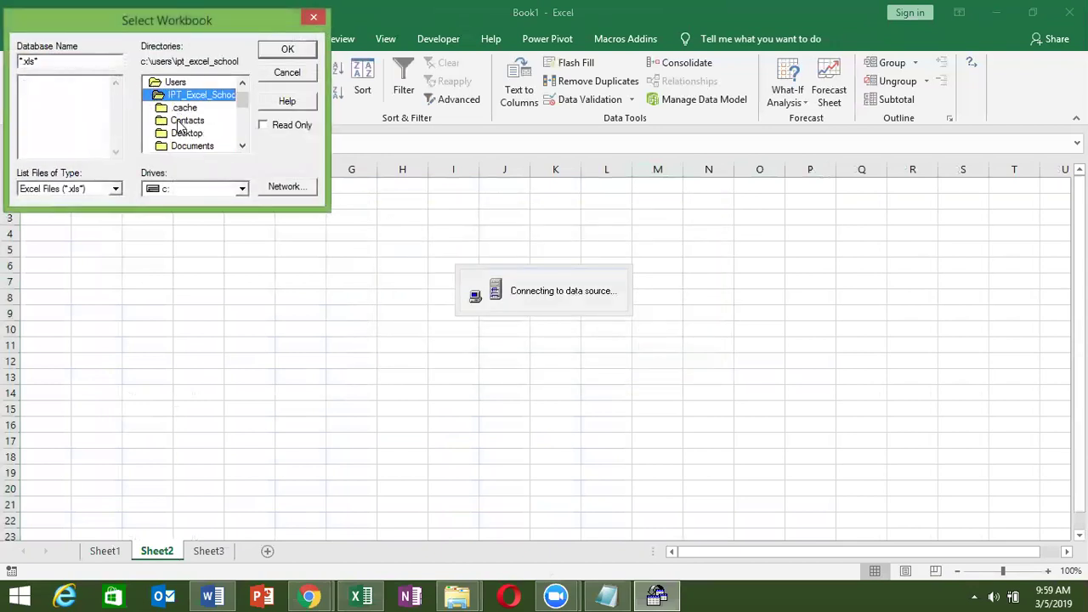
double_click(181, 132)
left_click(71, 83)
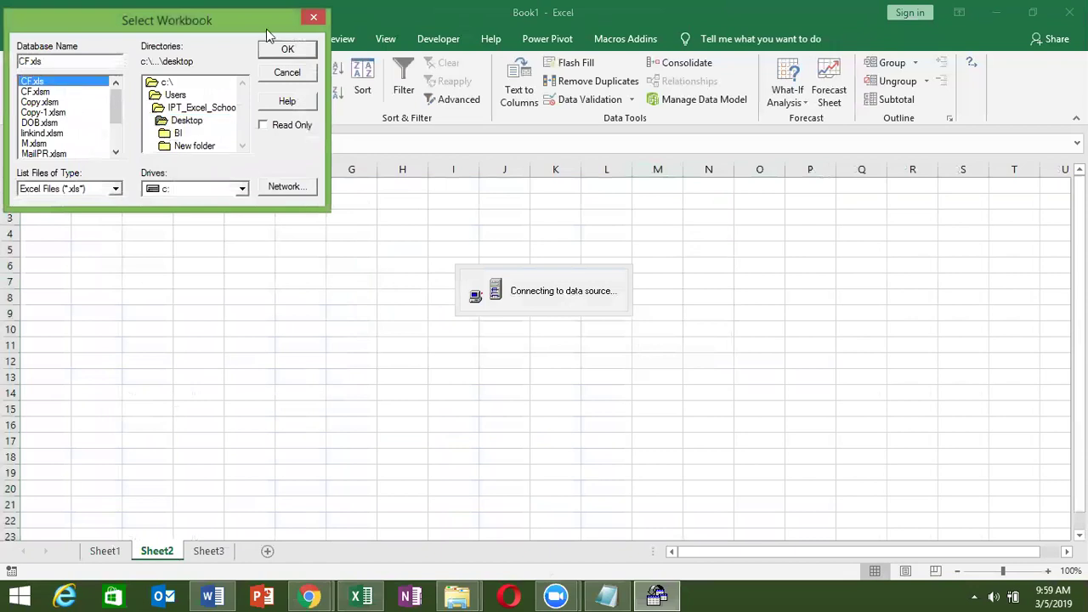
left_click(308, 54)
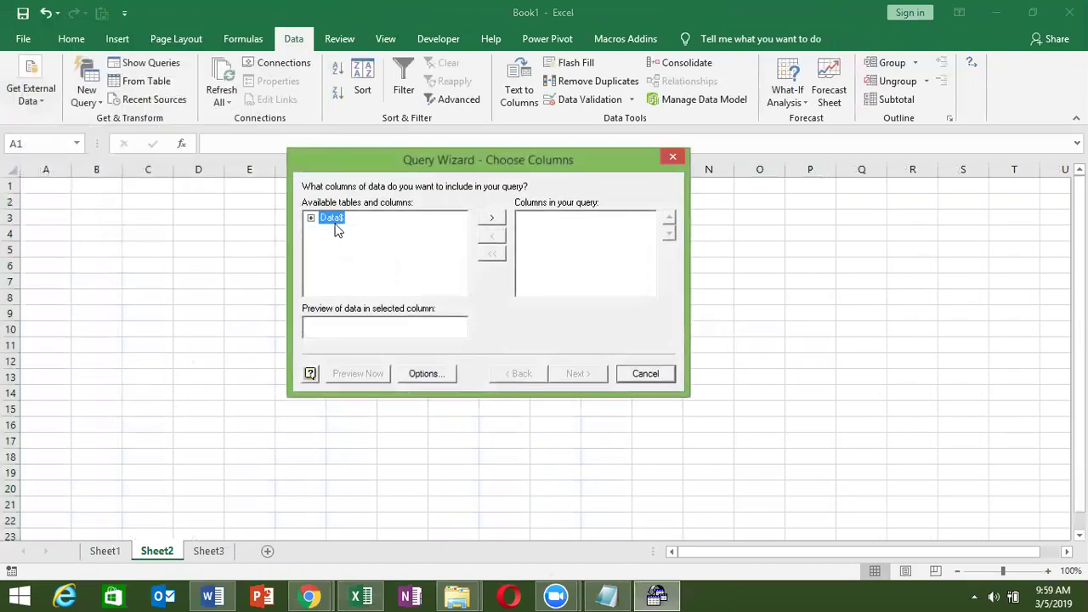
Step: Expand Data$ and add the Amt, MRP, Qty and Product columns to the query
left_click(312, 219)
left_click(459, 288)
left_click(460, 289)
left_click(460, 289)
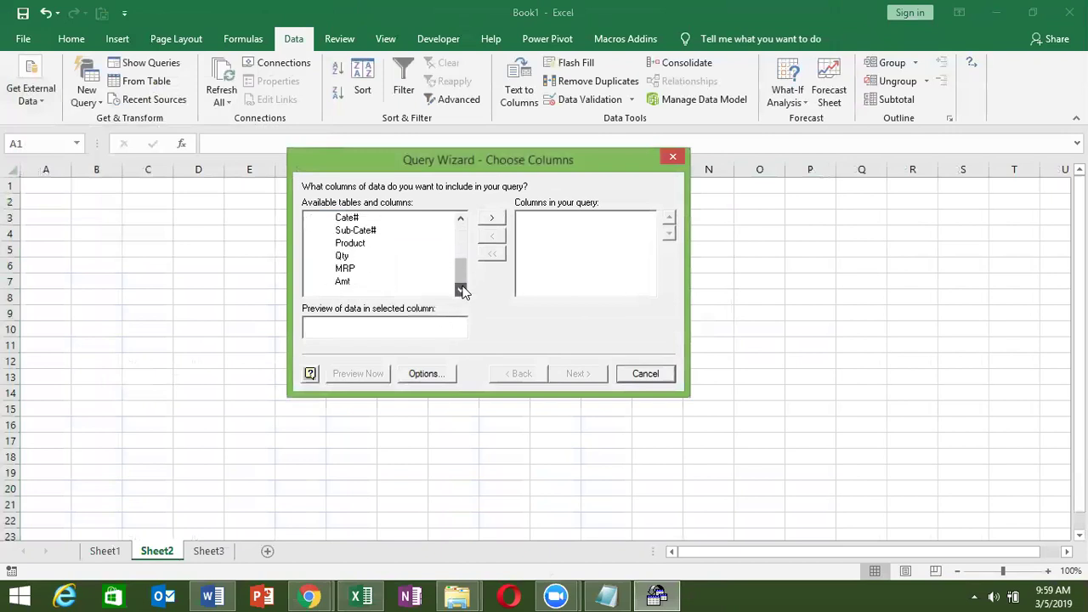
left_click(349, 281)
left_click(491, 217)
left_click_drag(461, 235, 460, 266)
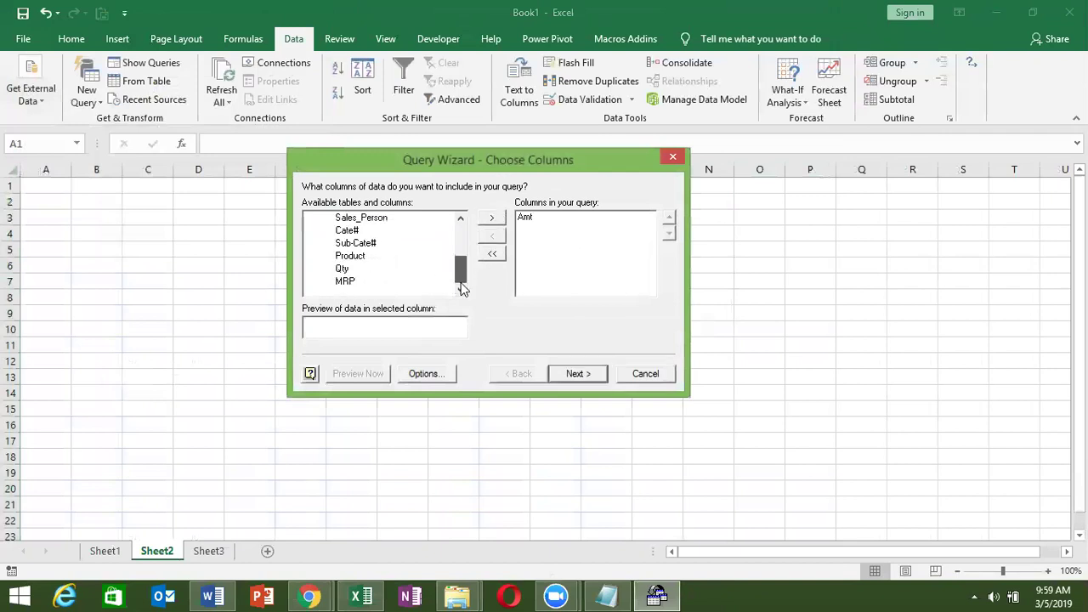
left_click(355, 286)
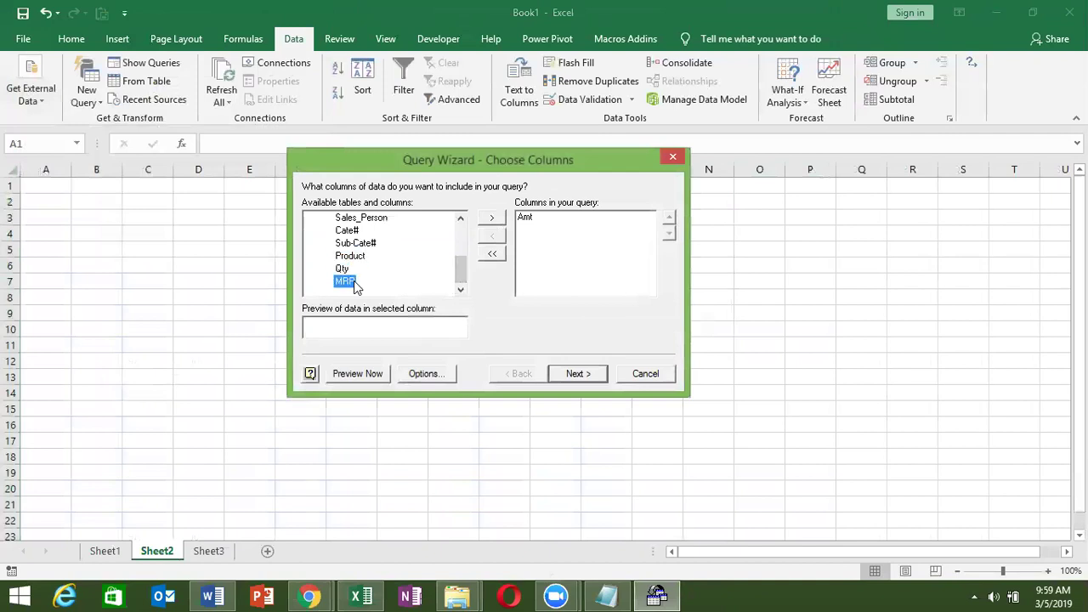
left_click(489, 219)
left_click_drag(460, 238, 456, 293)
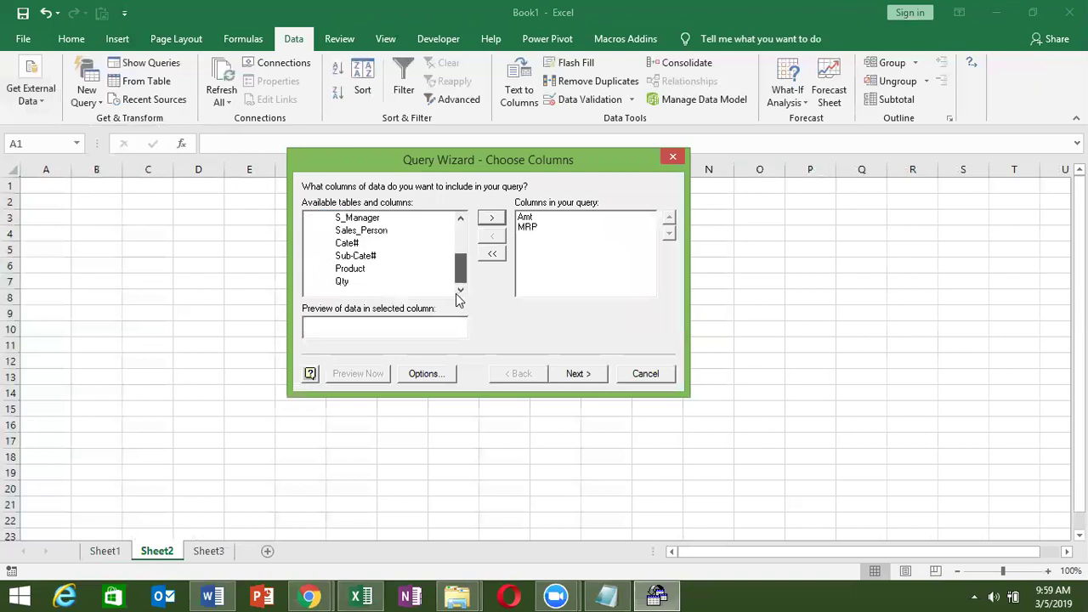
left_click(353, 269)
double_click(345, 281)
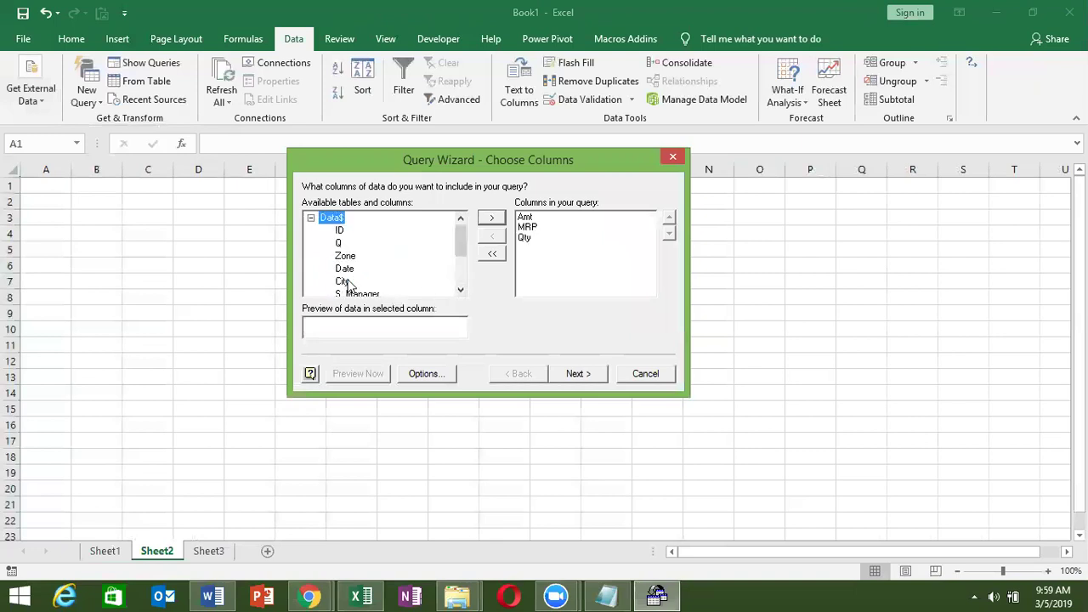
left_click_drag(465, 241, 454, 295)
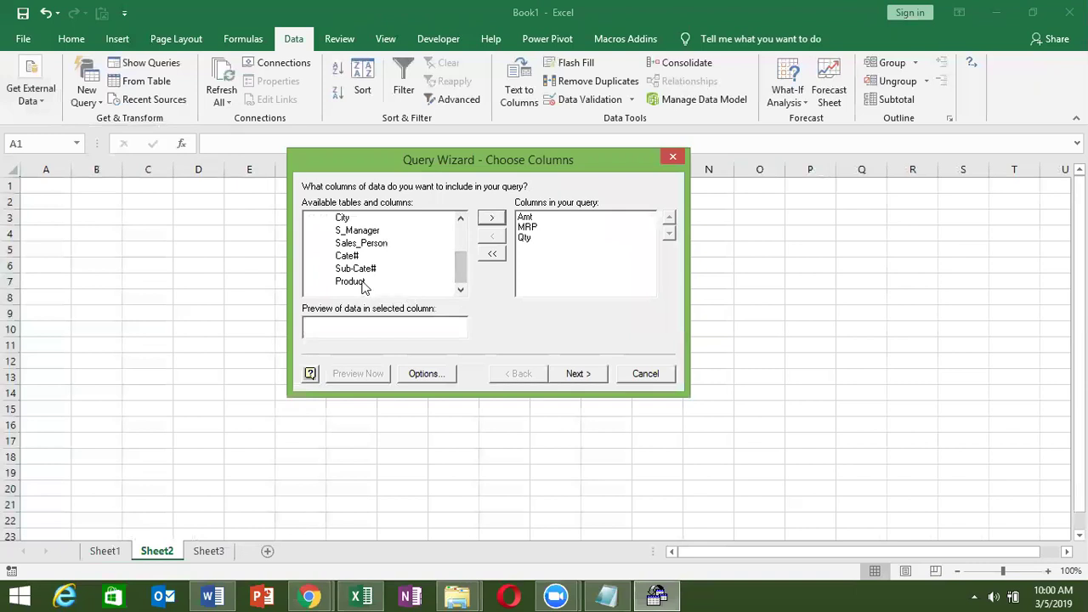
double_click(363, 284)
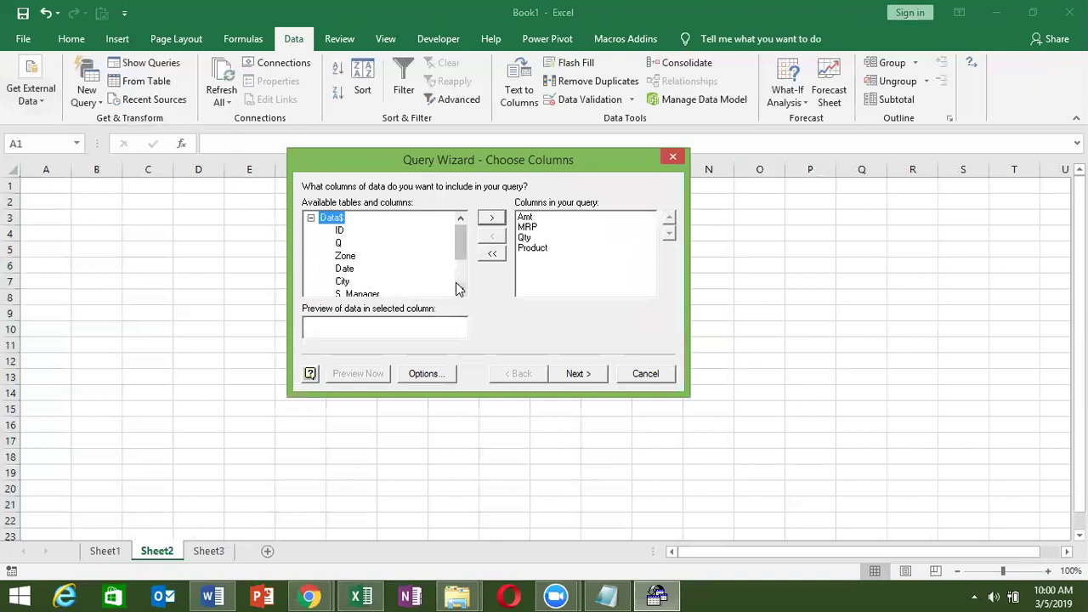
left_click_drag(460, 255, 454, 306)
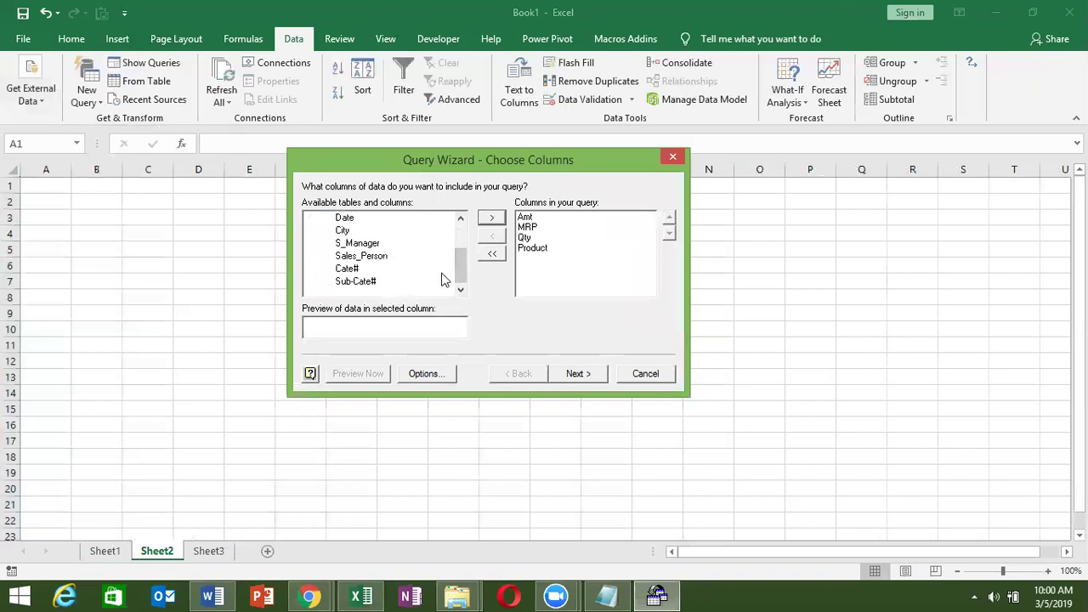
Step: Reorder the chosen columns to Product, Qty, MRP, Amt
left_click(551, 248)
left_click(668, 219)
left_click(668, 219)
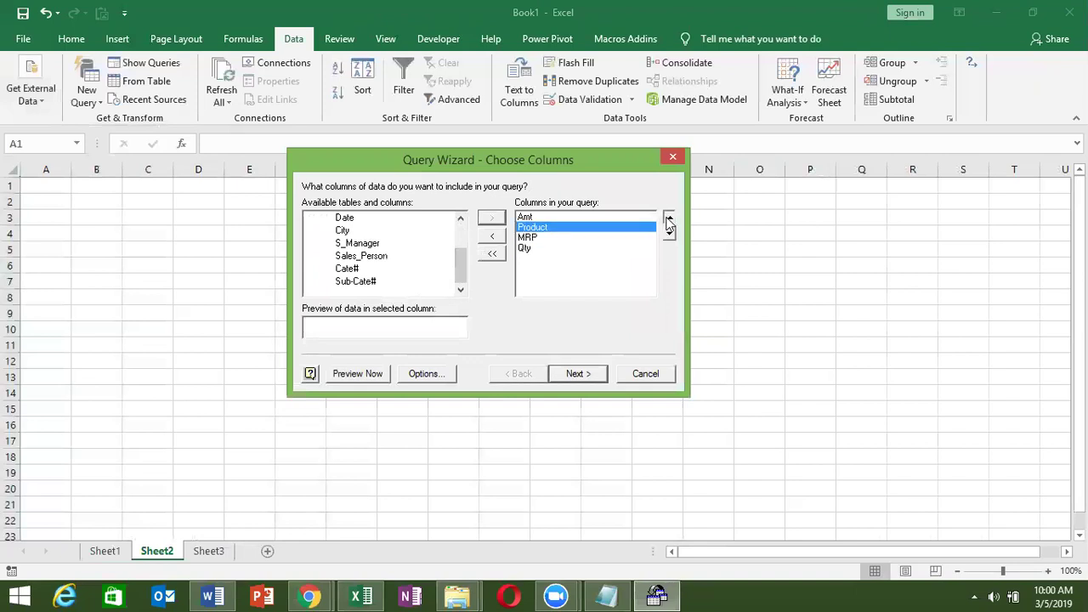
left_click(668, 218)
left_click(546, 246)
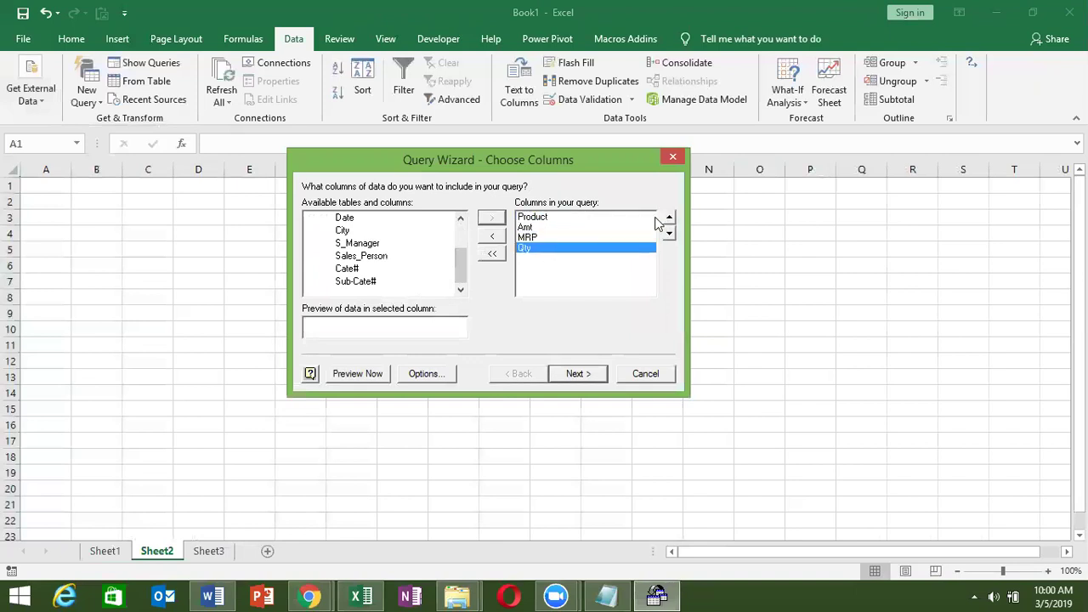
left_click(668, 217)
left_click(667, 218)
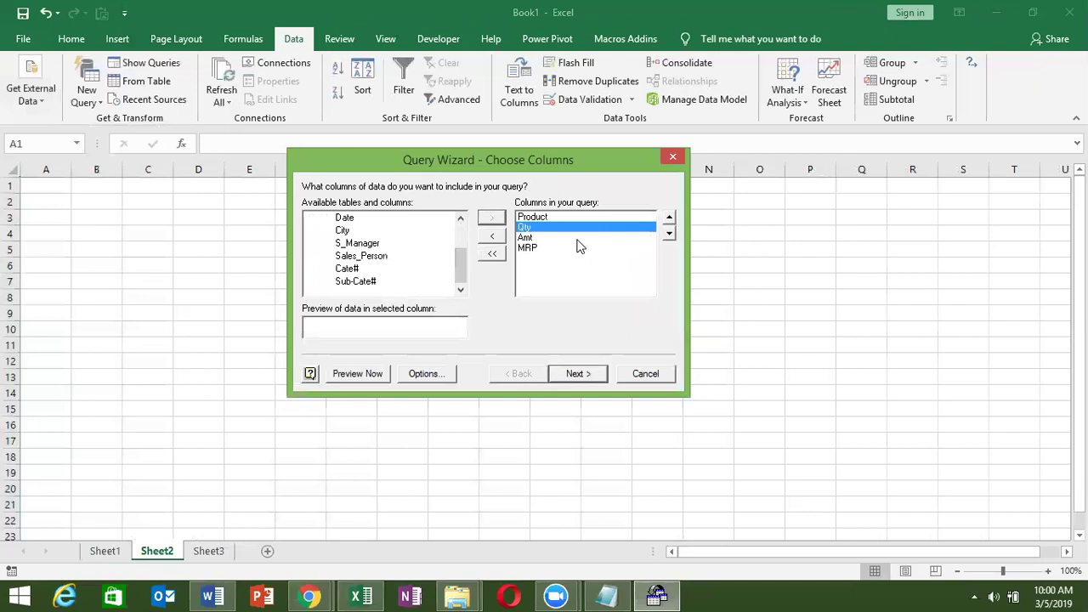
left_click(576, 238)
left_click(669, 233)
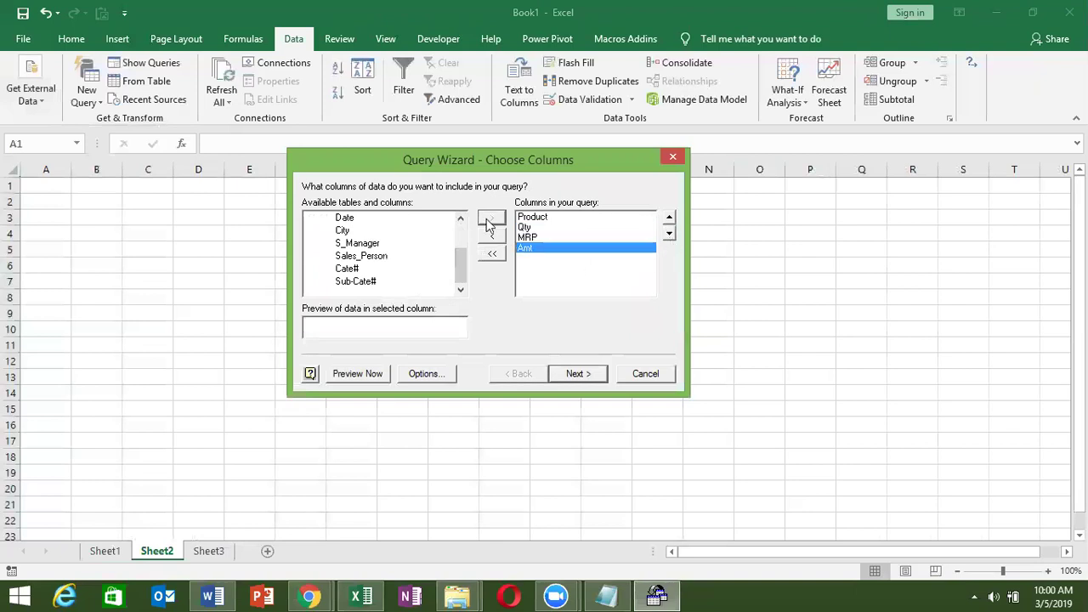
Step: Go back to column choice and add the Zone and Q columns to the query
left_click(576, 374)
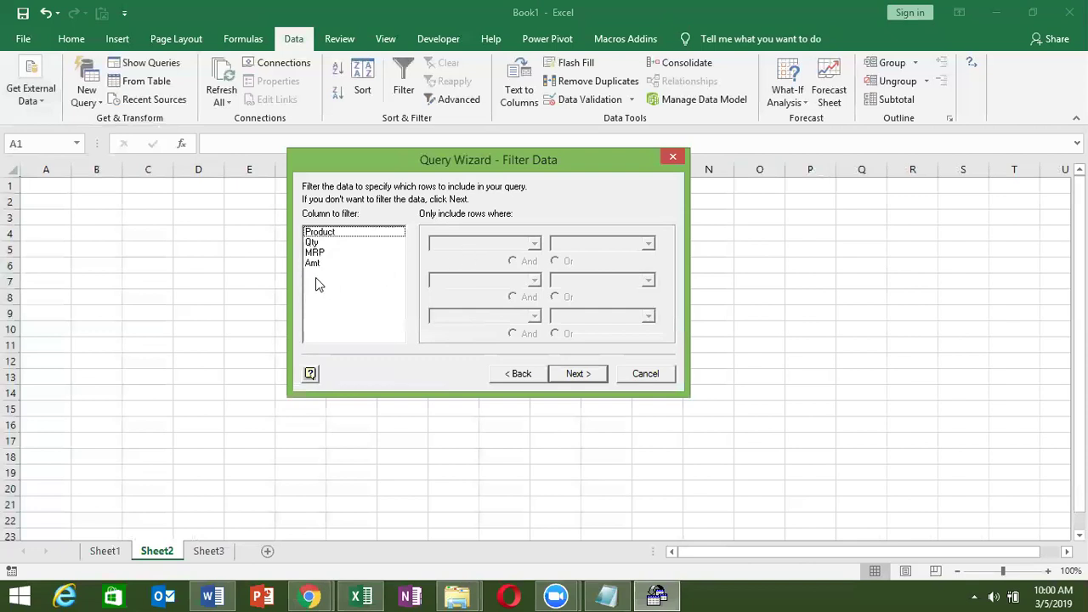
left_click(519, 374)
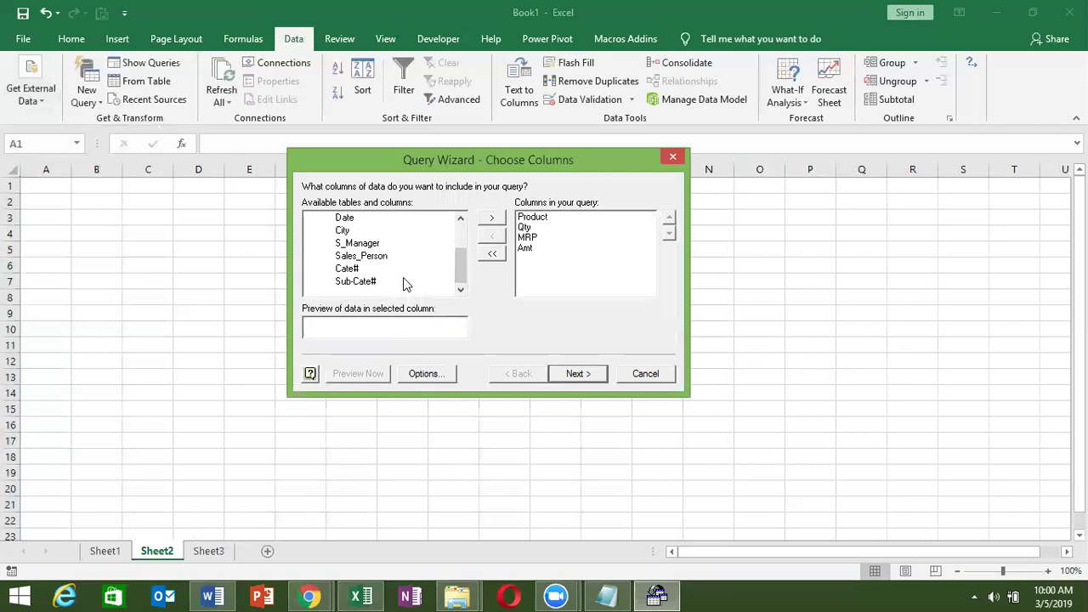
left_click_drag(461, 265, 464, 234)
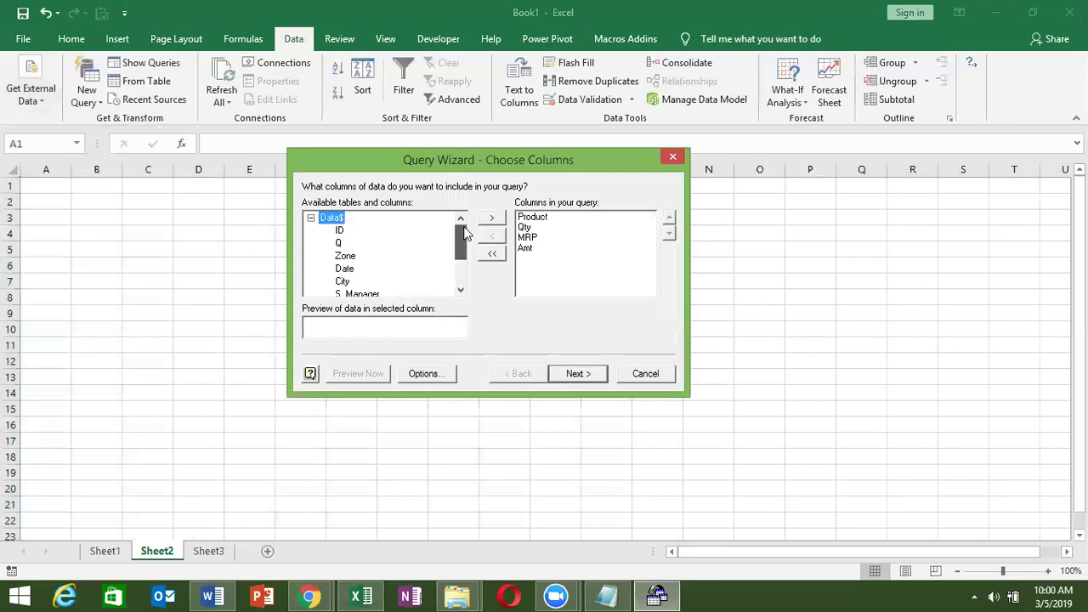
left_click(533, 218)
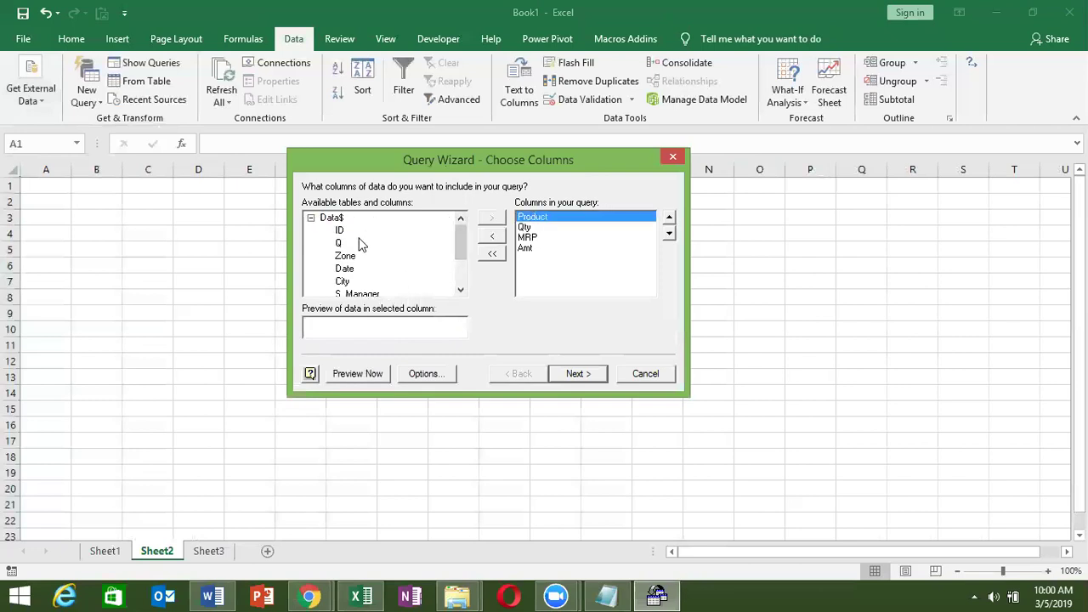
left_click(345, 255)
left_click(492, 219)
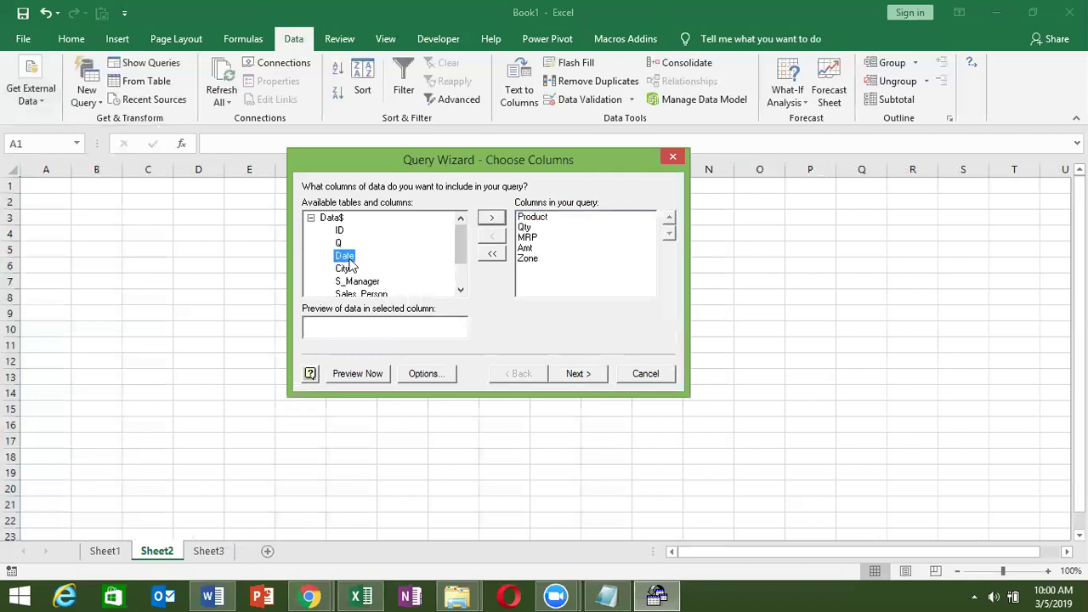
left_click(342, 243)
left_click(492, 220)
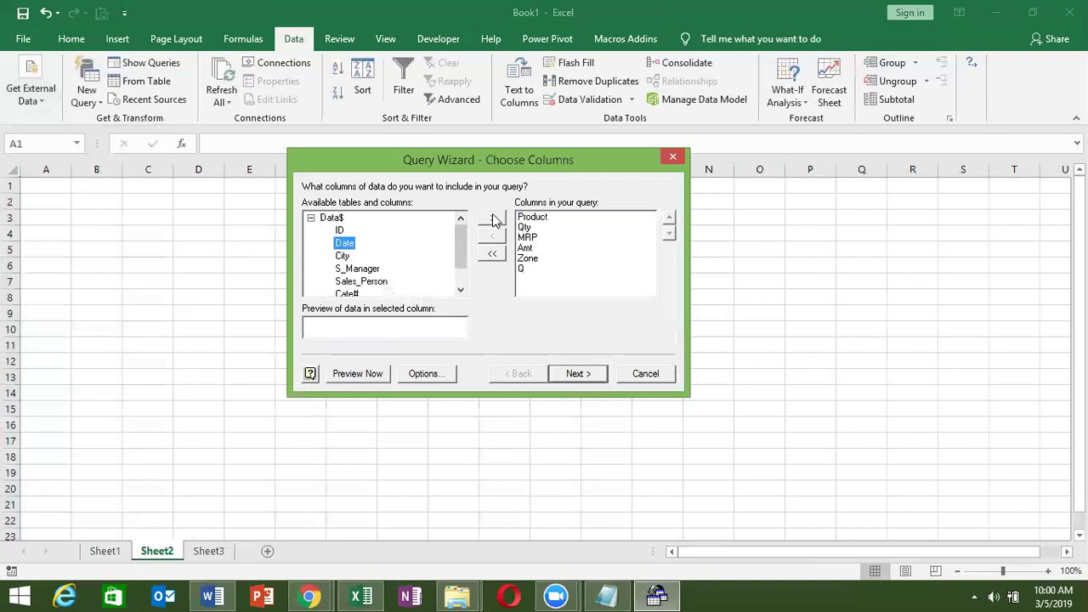
Step: Move Q to the top and Zone to second place in the column order
left_click(522, 269)
left_click(670, 218)
left_click(669, 218)
left_click(669, 218)
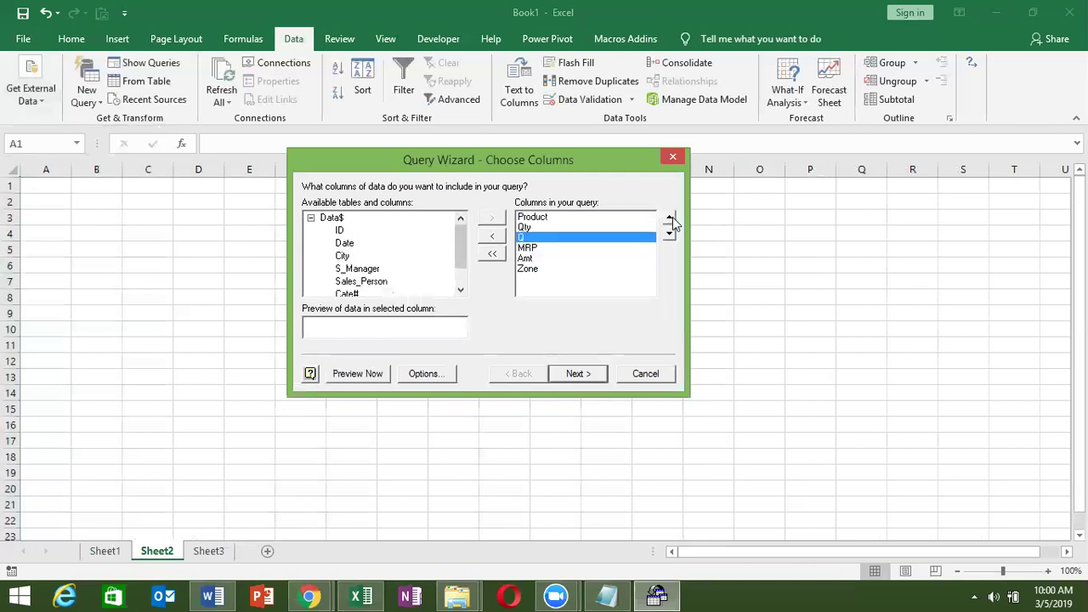
left_click(670, 218)
left_click(670, 218)
left_click(543, 269)
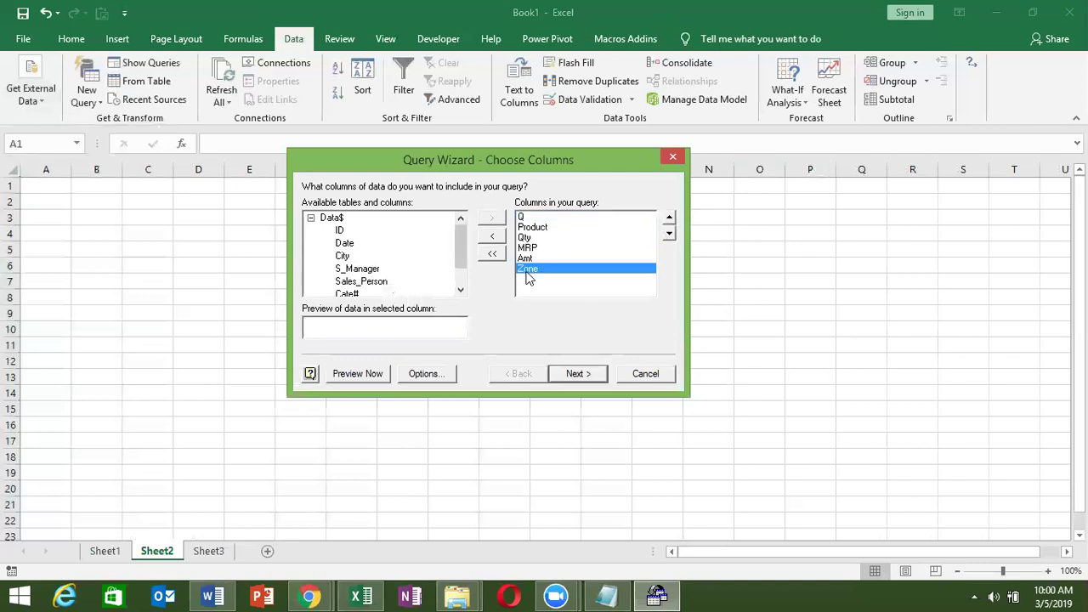
left_click(670, 218)
left_click(669, 219)
left_click(670, 219)
left_click(670, 218)
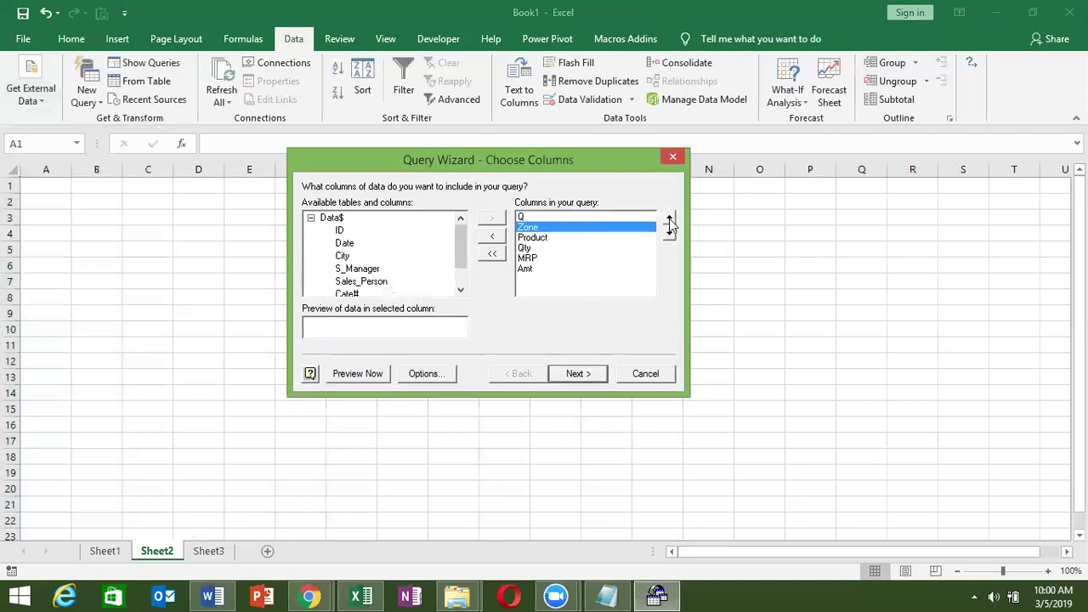
Step: Filter rows to Q equals Q1 and Zone equals East
left_click(576, 374)
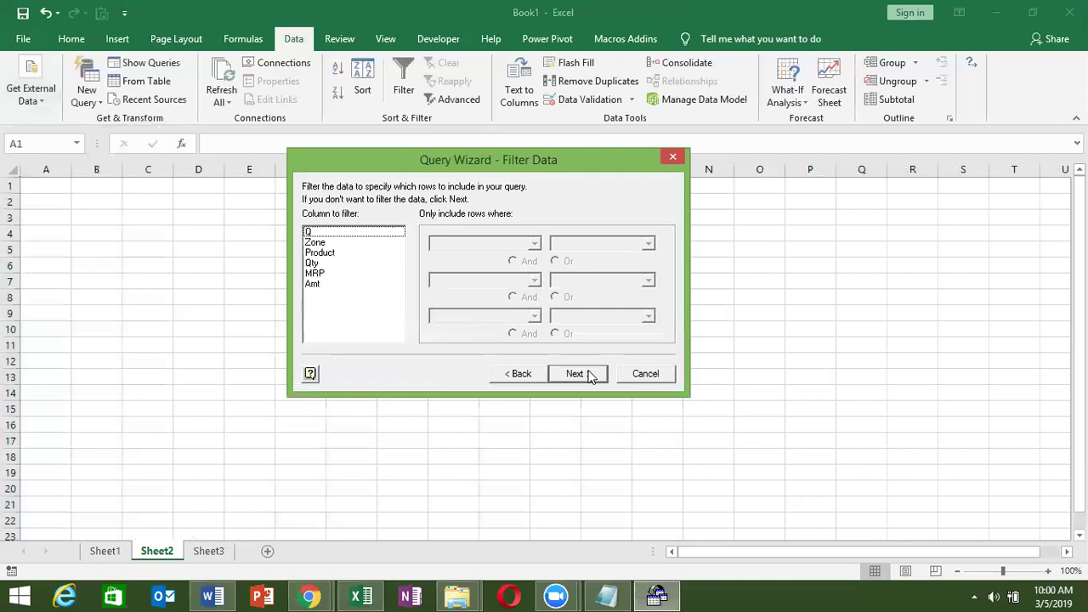
left_click(331, 233)
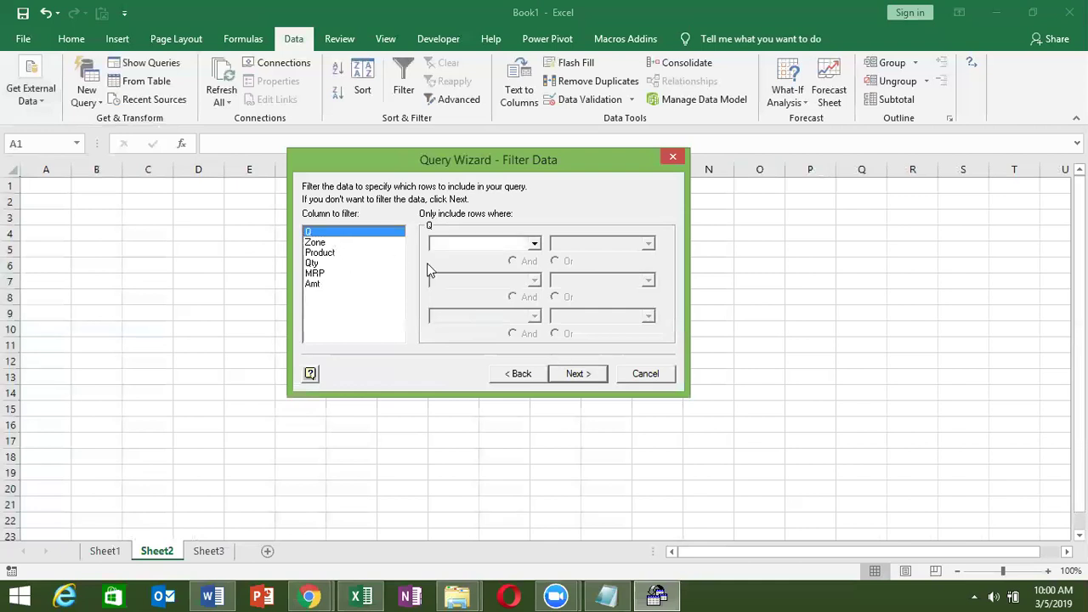
left_click(497, 248)
left_click(454, 267)
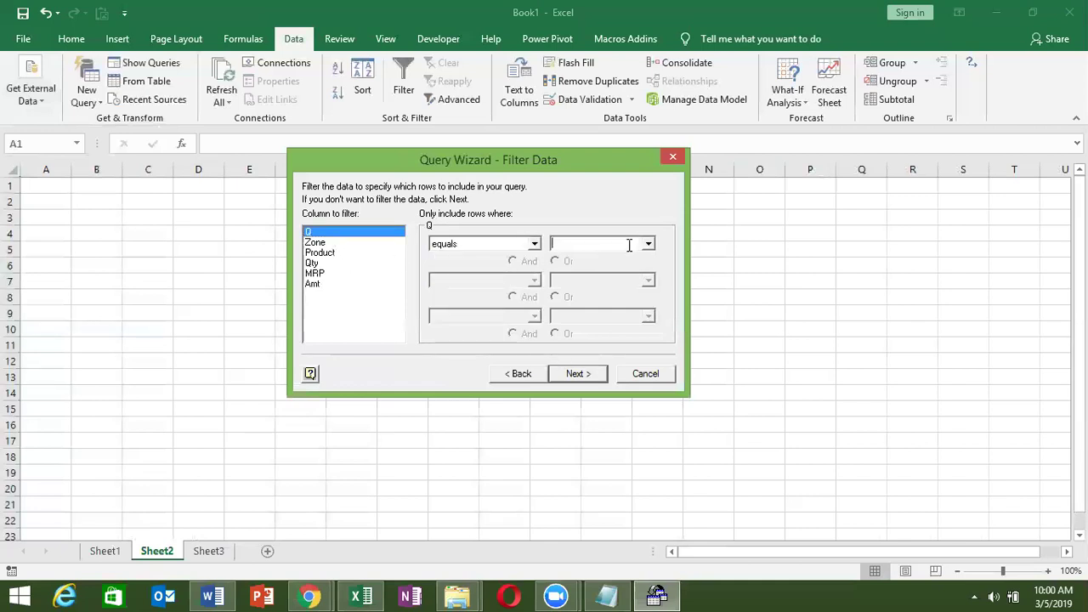
left_click(649, 245)
left_click(635, 257)
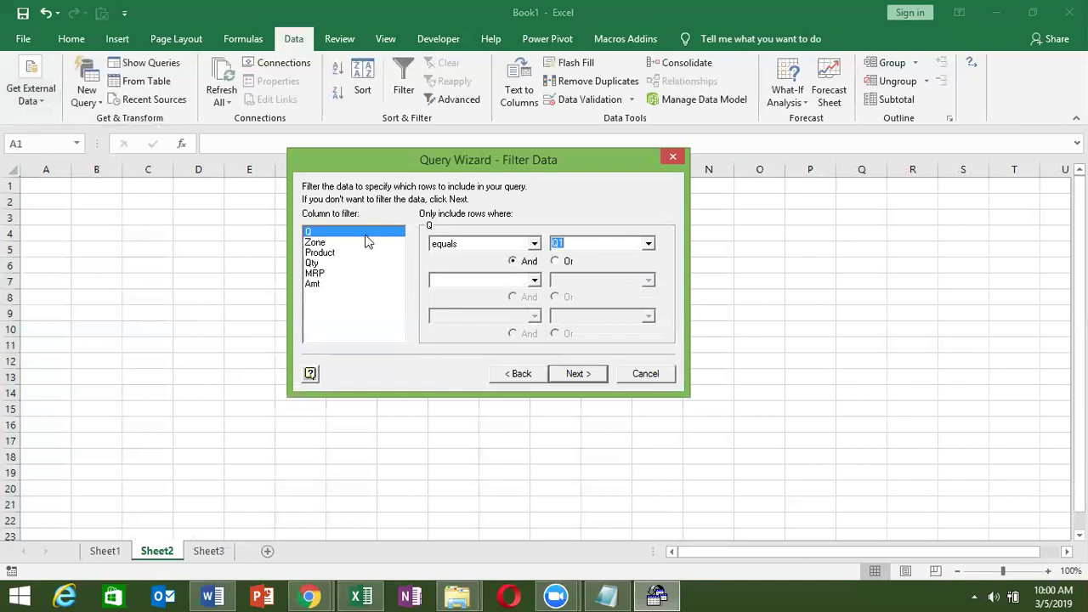
left_click(323, 243)
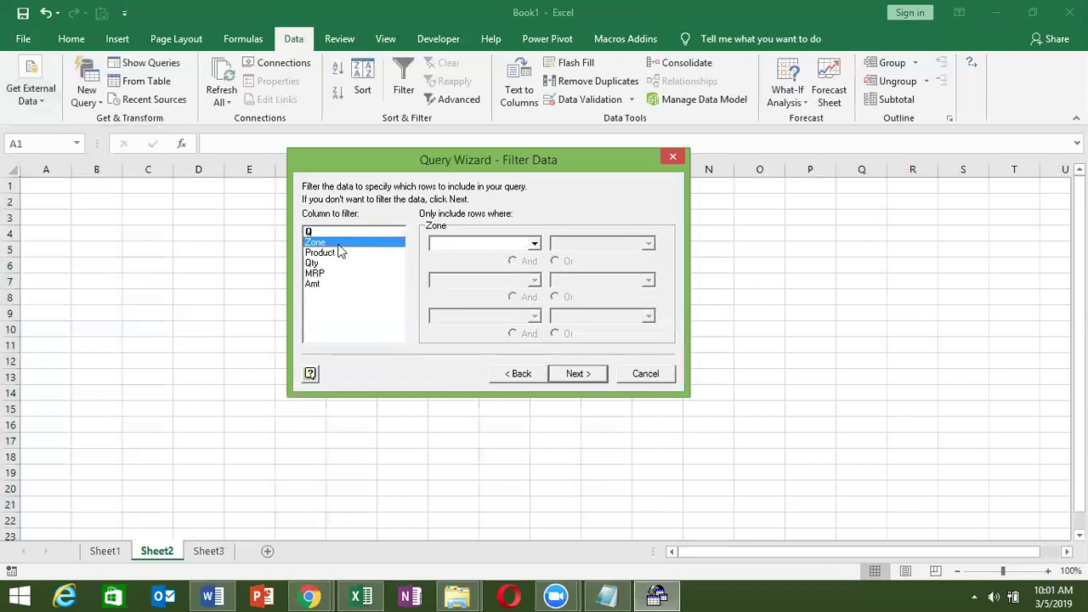
left_click(467, 247)
left_click(467, 268)
left_click(648, 245)
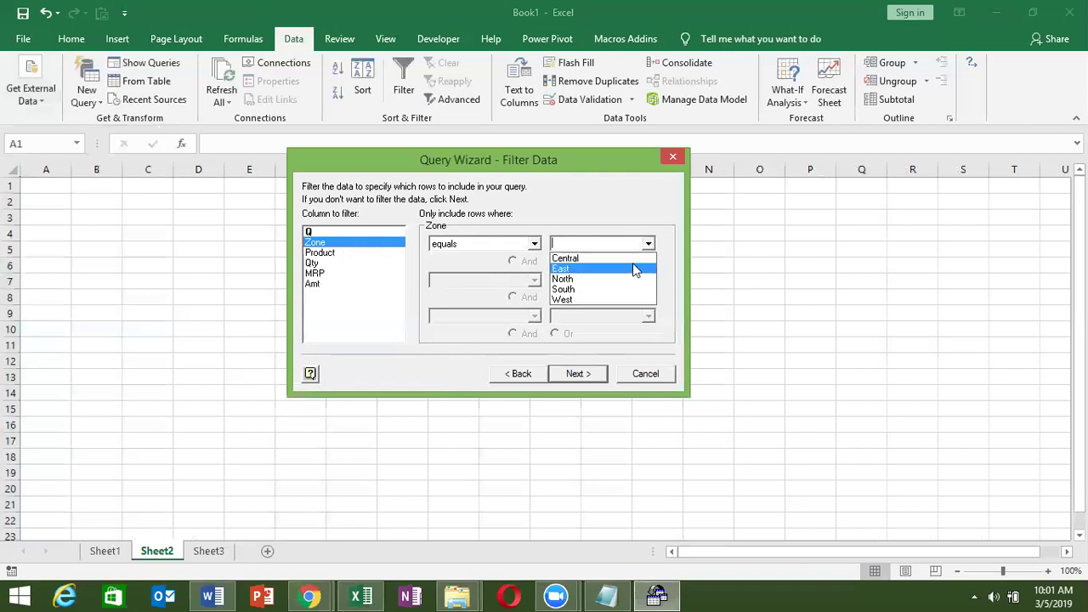
left_click(634, 269)
Step: Skip sorting, finish the wizard and import the table at A1 of Sheet2
left_click(583, 373)
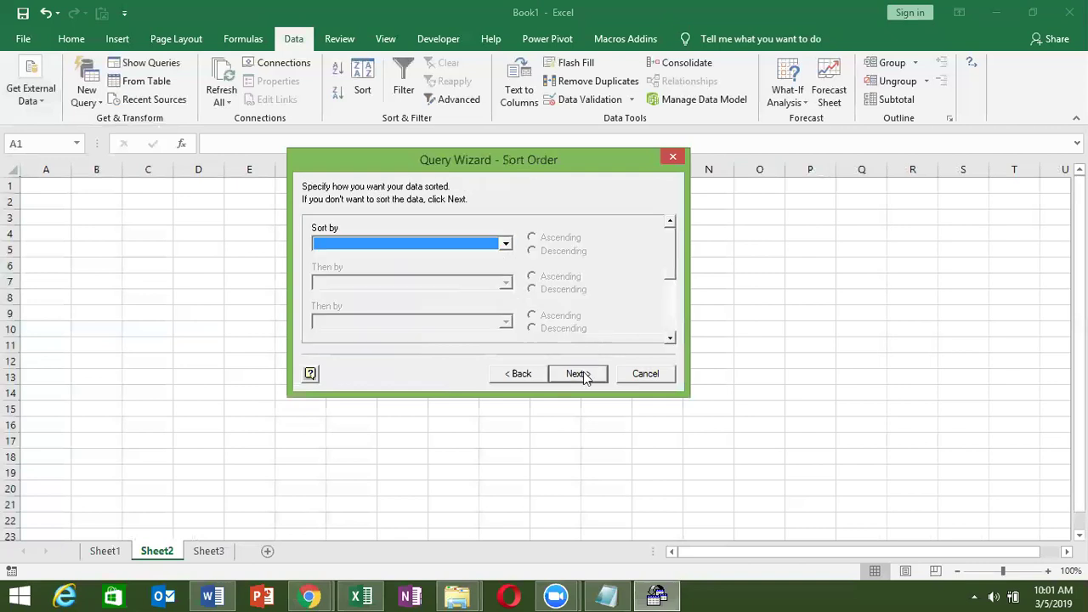
left_click(583, 373)
left_click(583, 373)
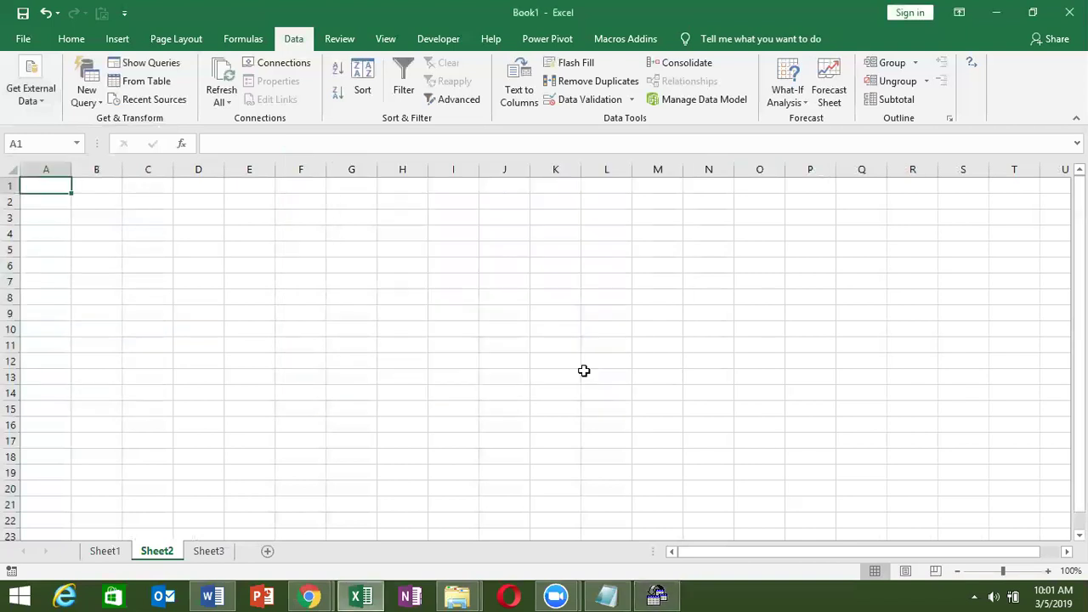
left_click(588, 360)
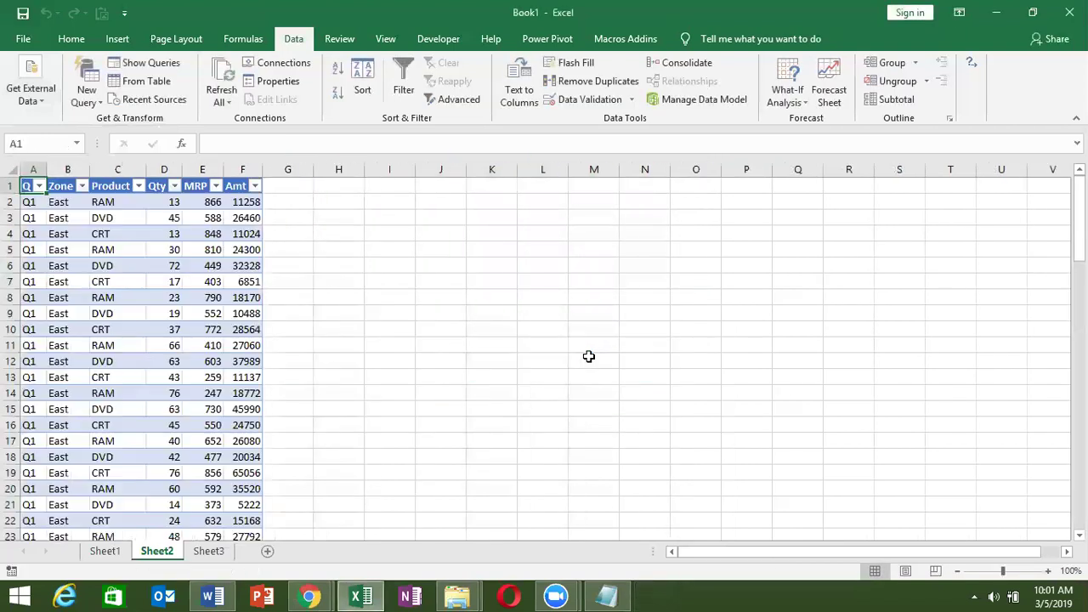
Step: Label cell I1 as Q and cell J1 as Zone
left_click(392, 188)
type("Q")
key("Tab")
type("E")
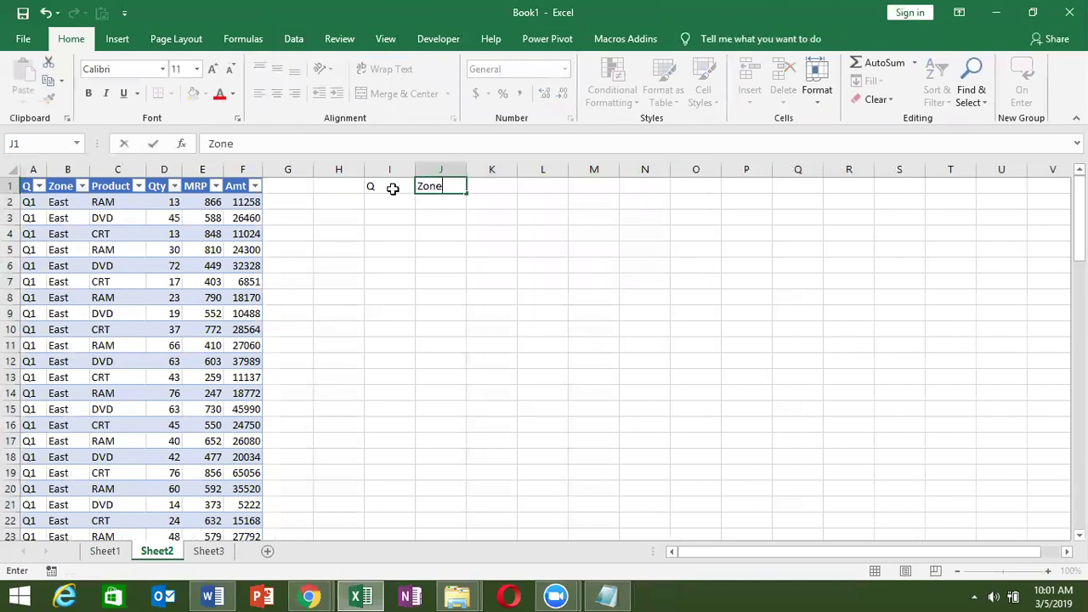
key("Return")
Step: Open Workbook Connections and select the connection Query from Excel Files1
left_click(63, 232)
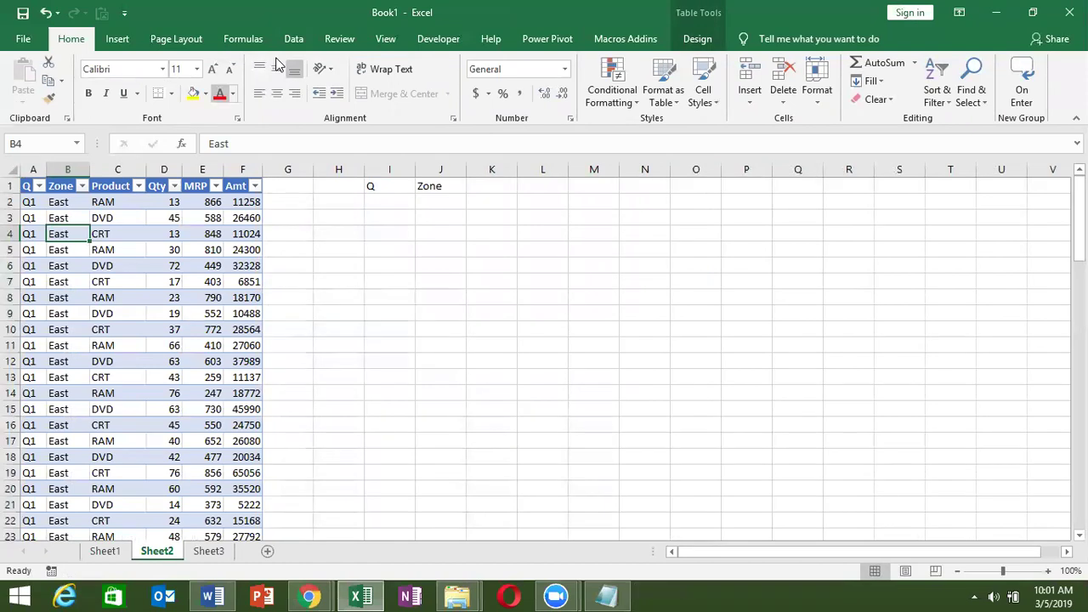
left_click(435, 39)
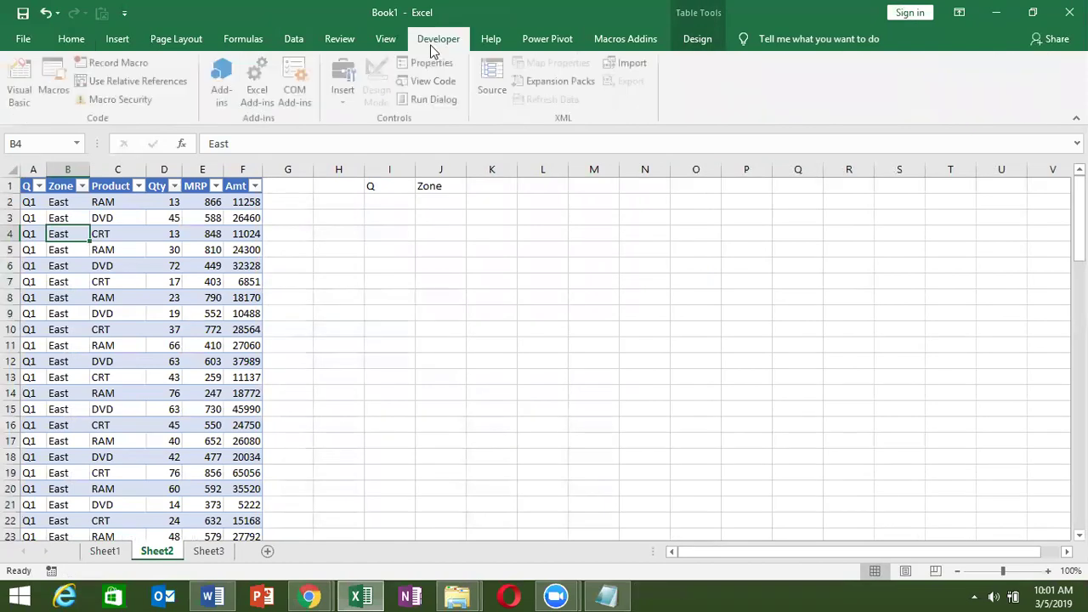
left_click(293, 39)
left_click(276, 66)
left_click(422, 187)
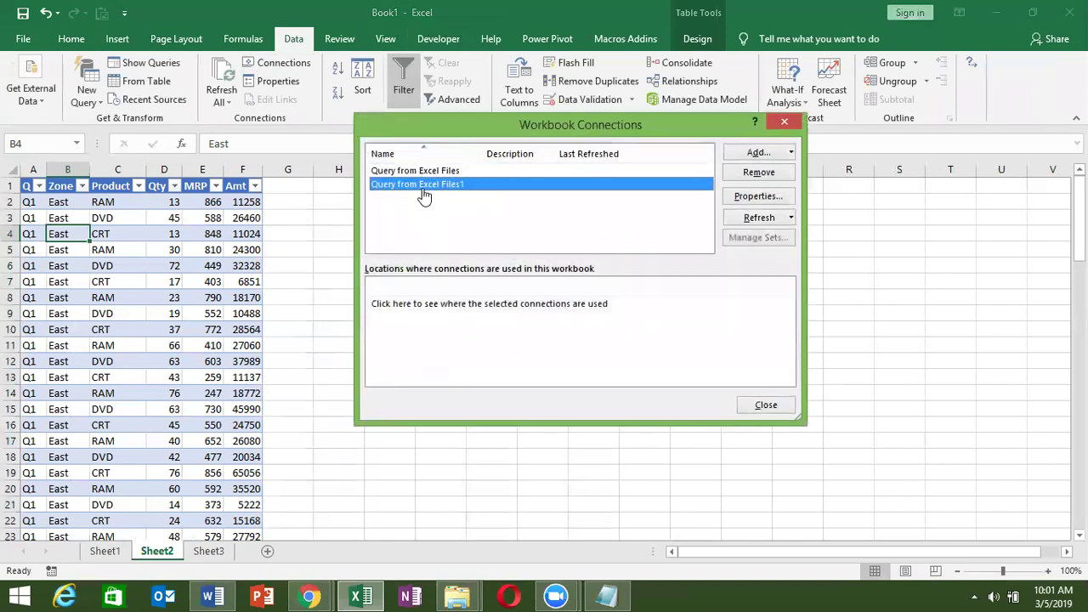
left_click(484, 172)
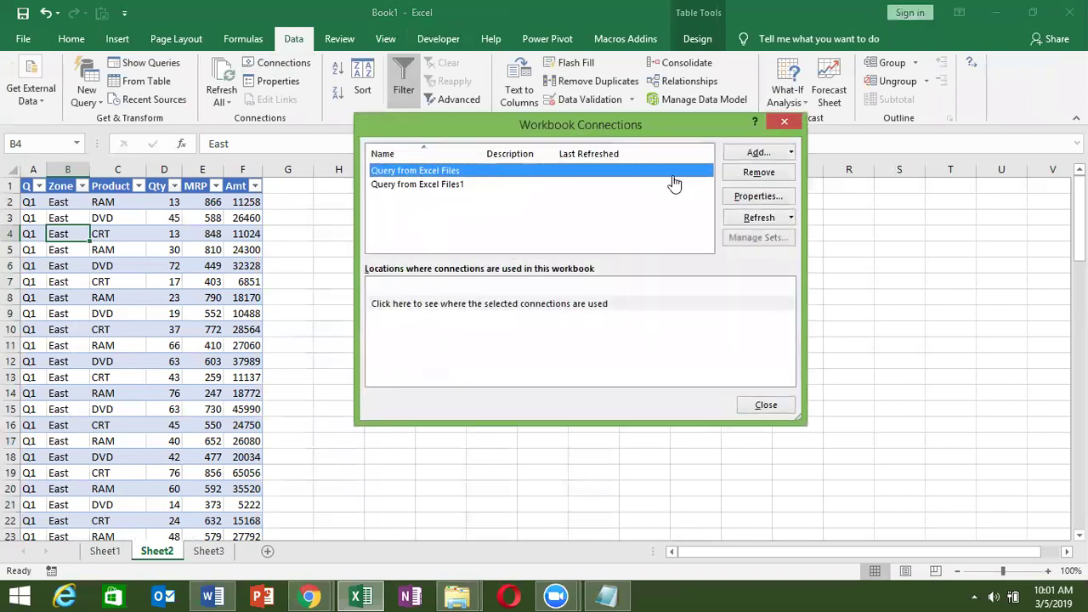
left_click(449, 188)
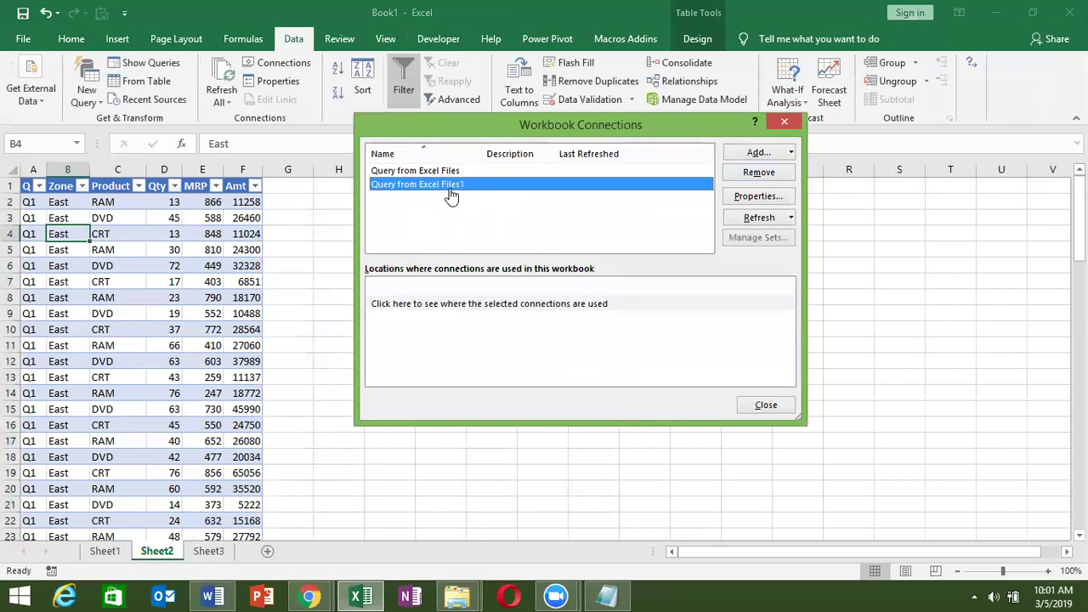
Step: Change the Query from Excel Files1 SQL criteria to WHERE Q=? AND Zone=? and apply it
left_click(748, 197)
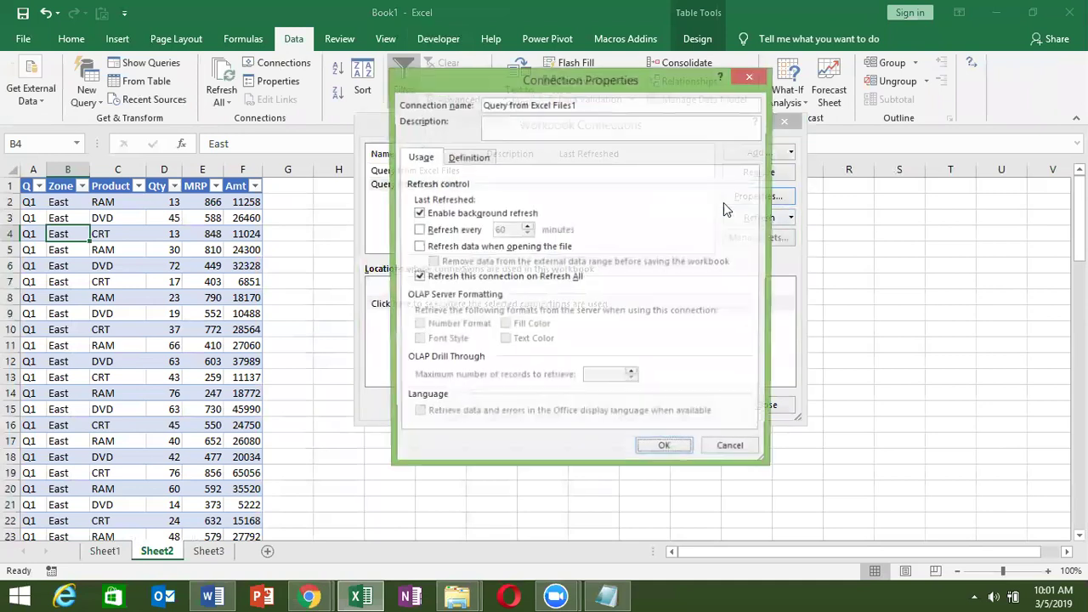
left_click(456, 159)
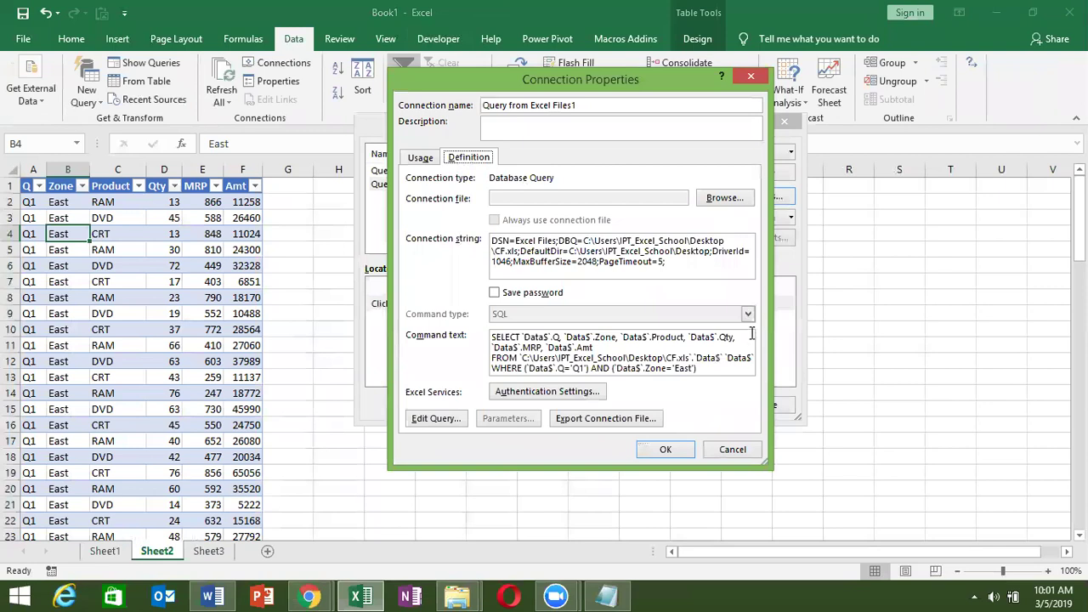
left_click(579, 368)
left_click_drag(572, 368, 582, 368)
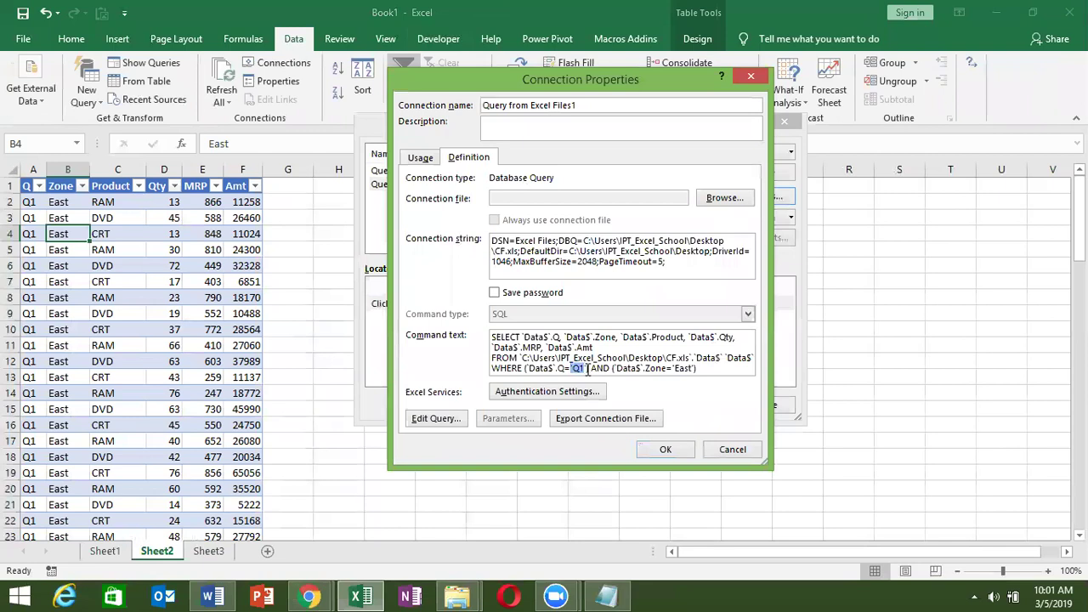
type("?")
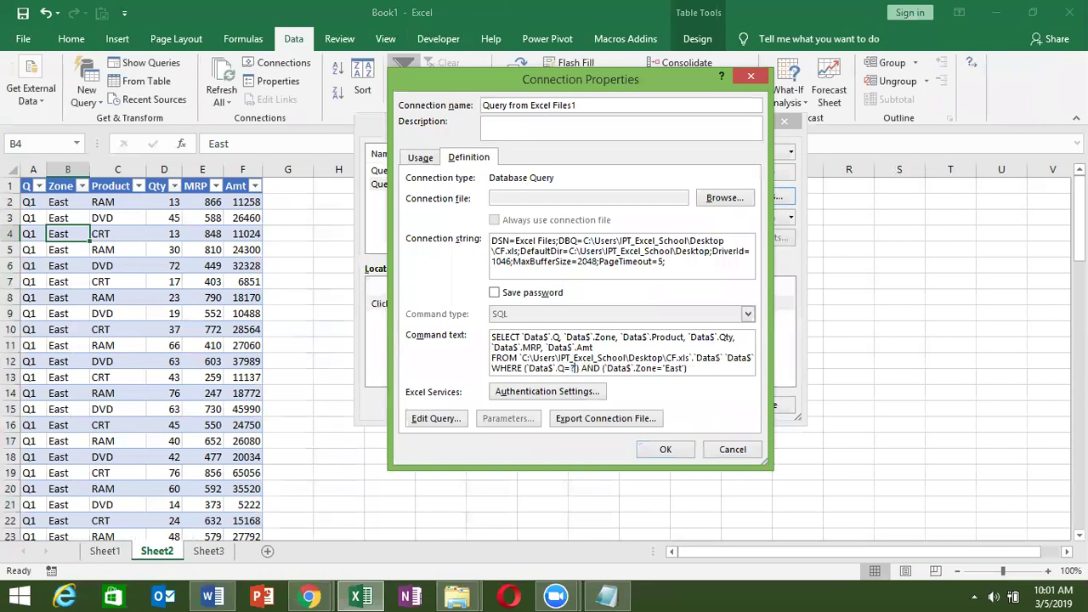
key("Delete")
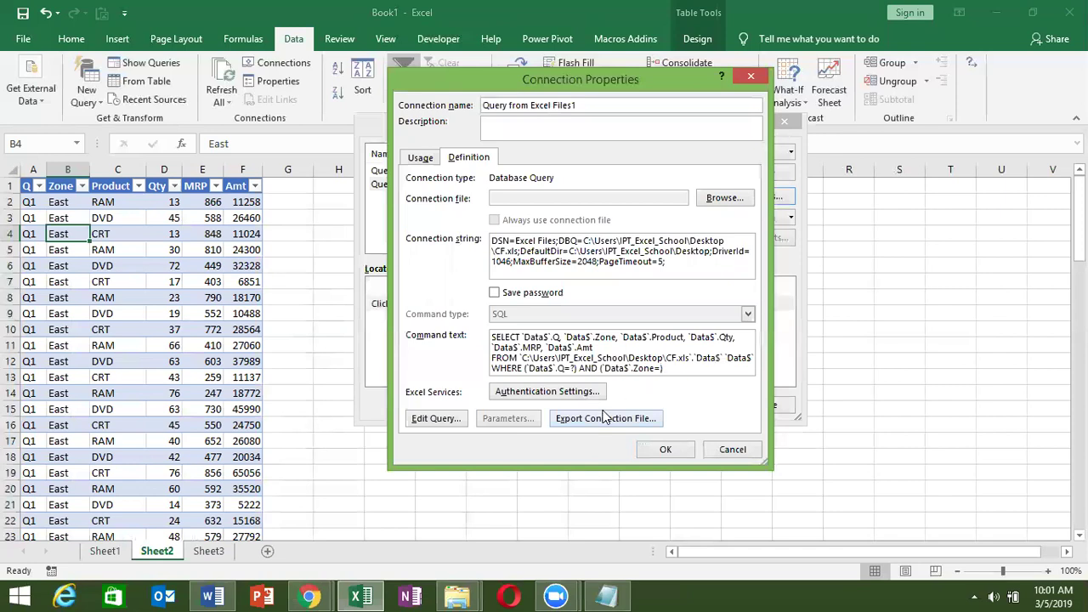
type("?")
left_click(673, 452)
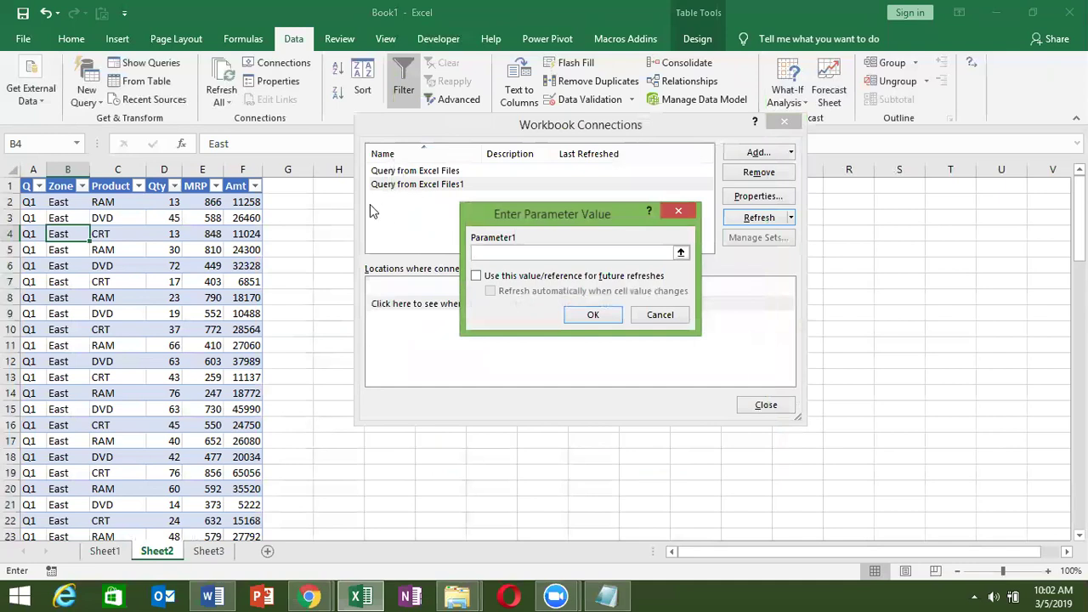
Step: Link Parameter1 to cell H1, kept for future refreshes and auto-refreshing on change
left_click(331, 182)
left_click(476, 276)
left_click(488, 290)
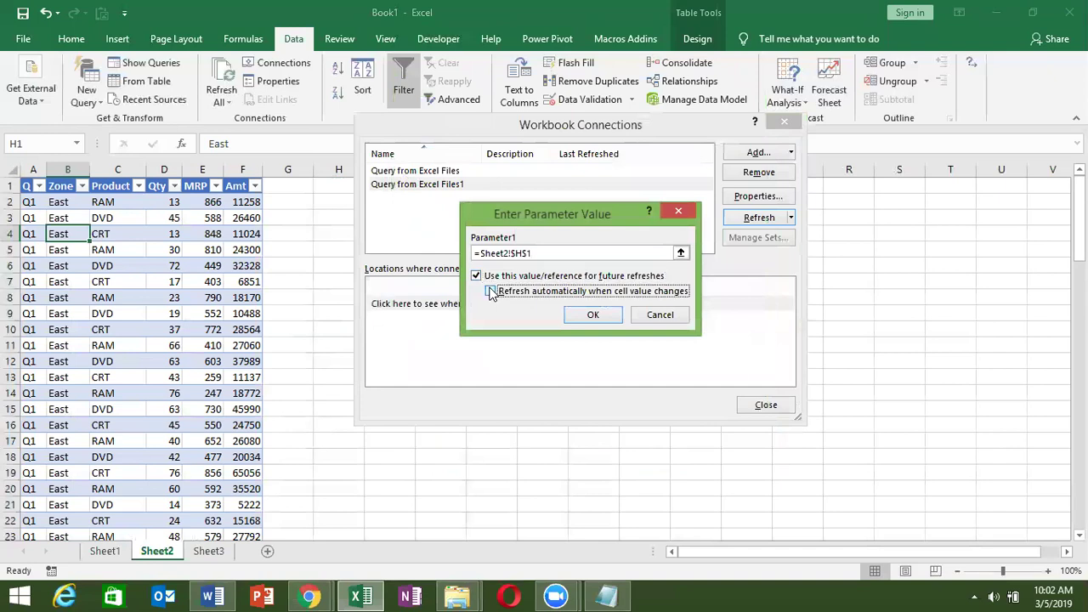
left_click(586, 315)
Step: Link Parameter2 to cell H2 with the same refresh options, then close Workbook Connections
left_click(475, 279)
left_click(476, 276)
left_click(490, 290)
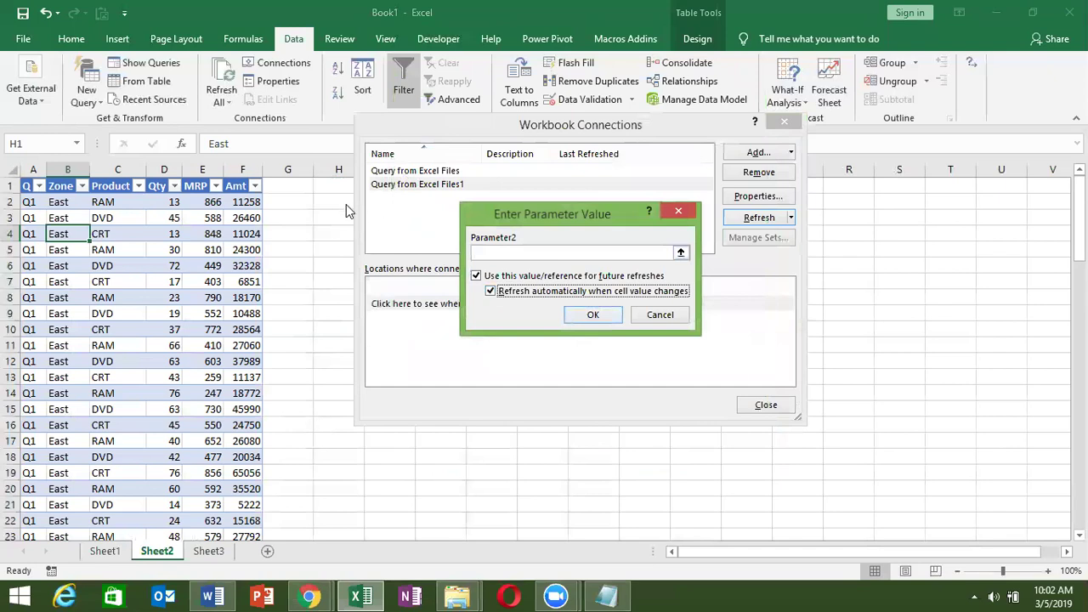
left_click(485, 252)
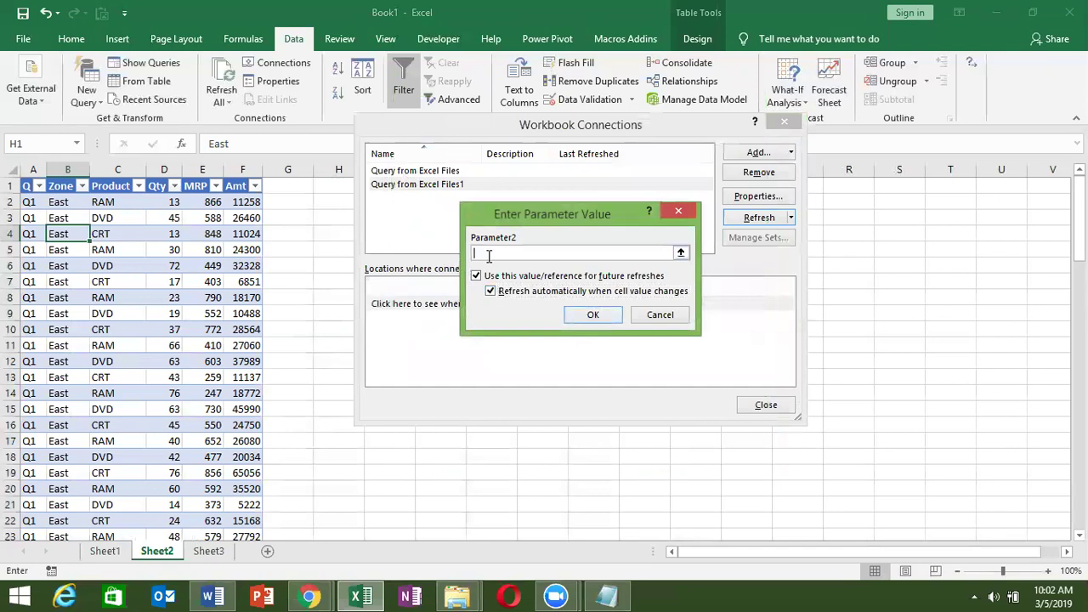
left_click(338, 202)
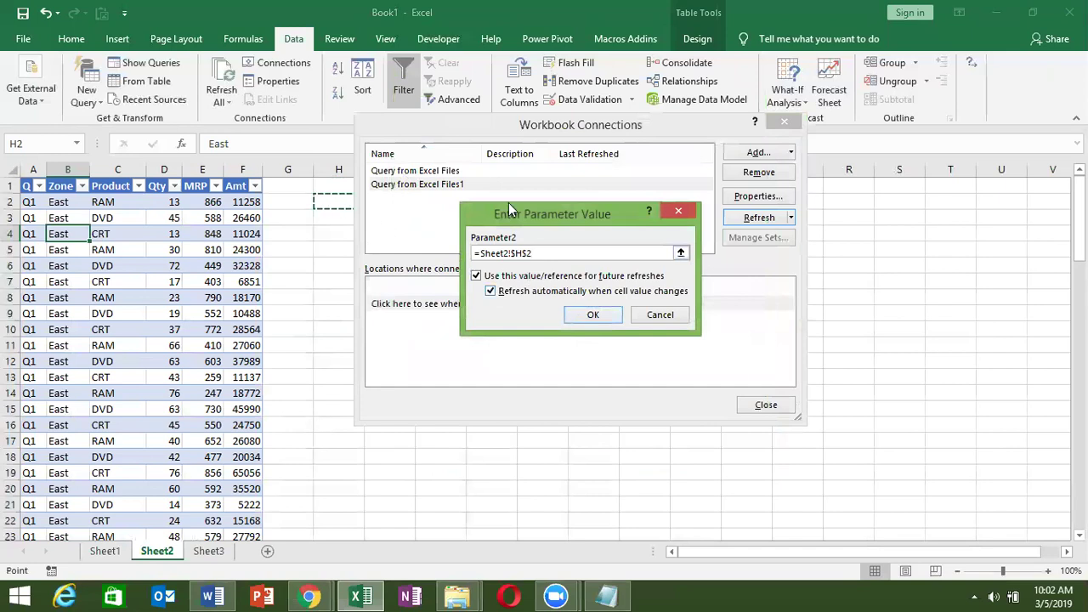
left_click(605, 318)
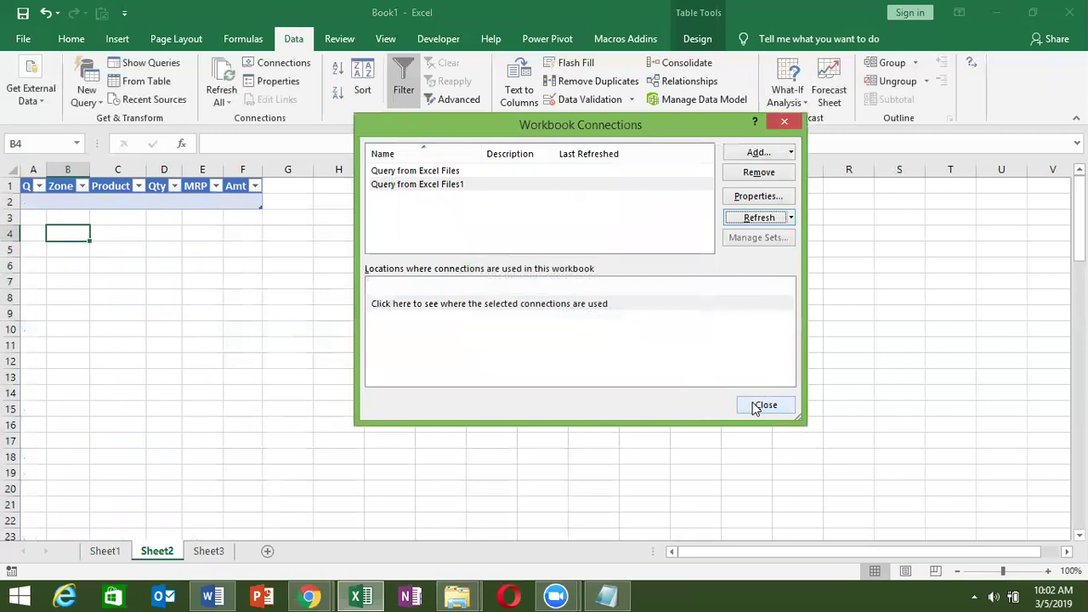
left_click(756, 407)
Step: Enter Q1 as the quarter in H1 and South as the zone in H2
left_click(346, 180)
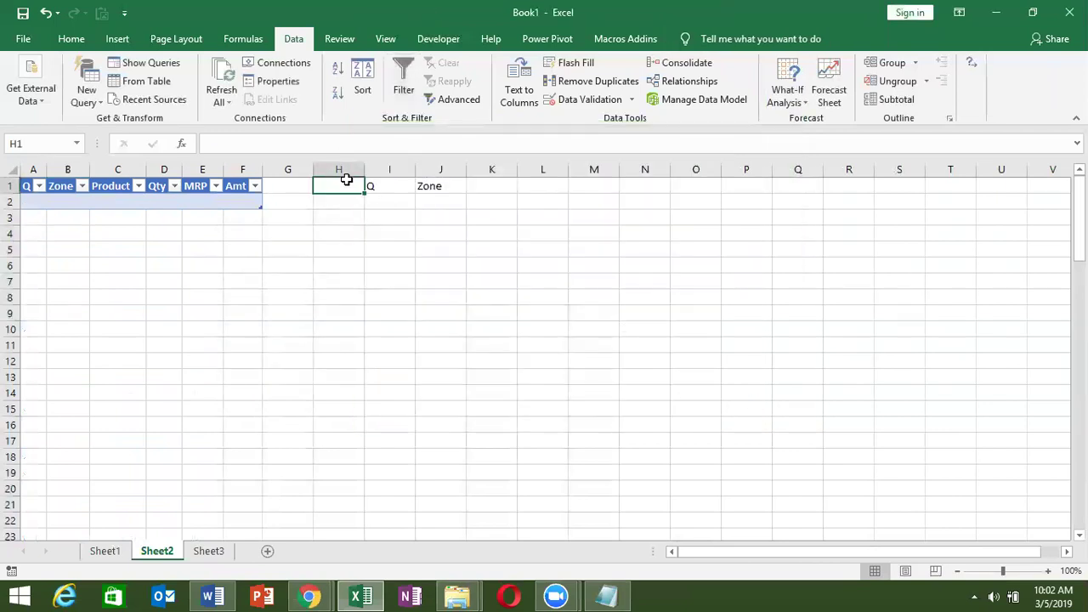
left_click(345, 199)
left_click(343, 178)
type("Q1")
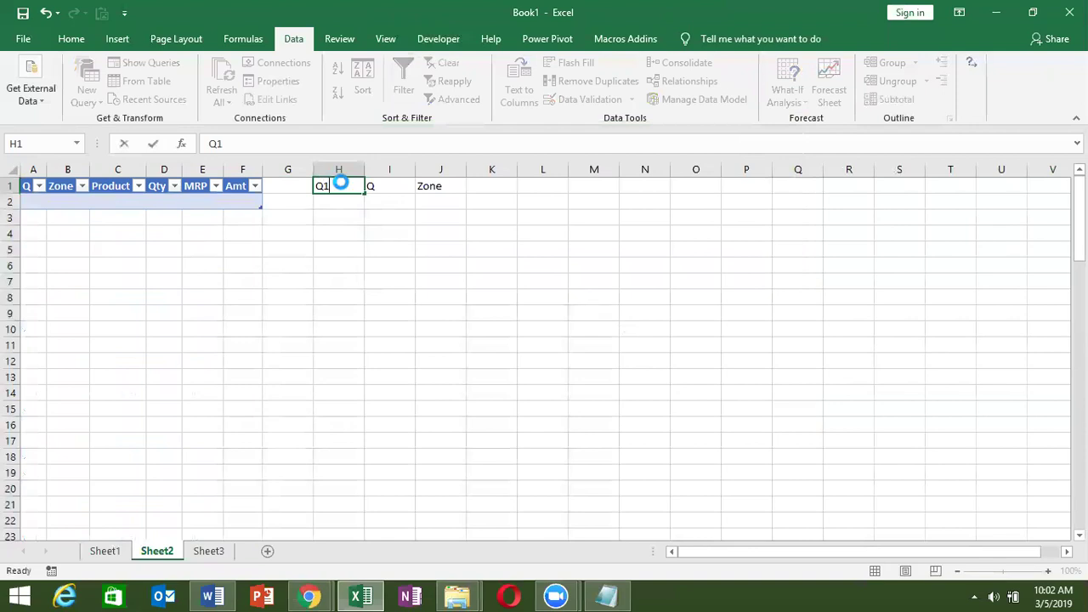
key("Return")
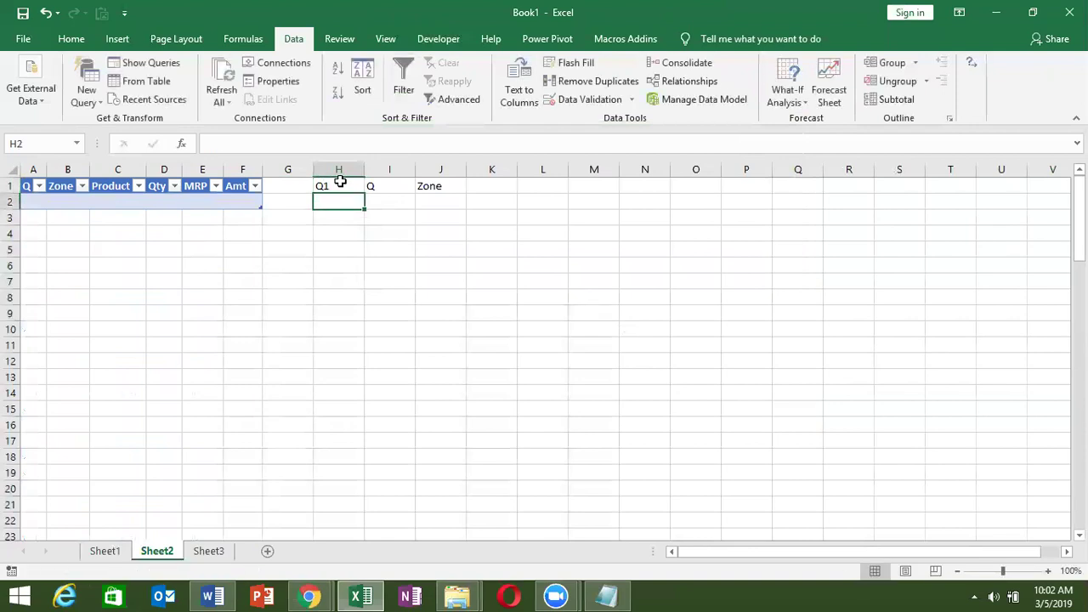
type("South")
key("Return")
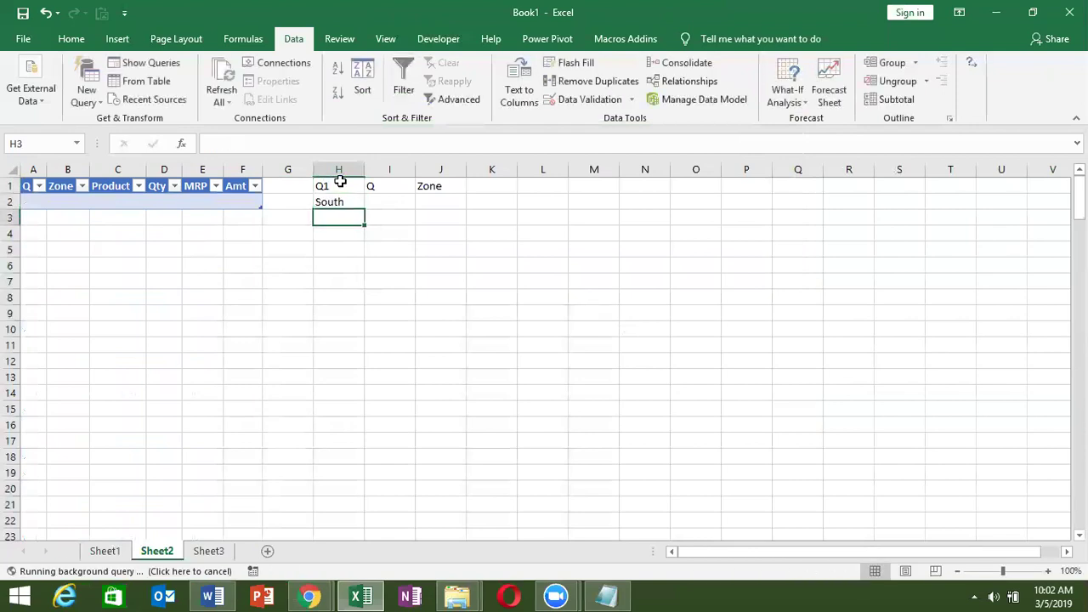
Step: Label I1 as Q and move the Zone label from J1 into I2
left_click(374, 189)
type("Q")
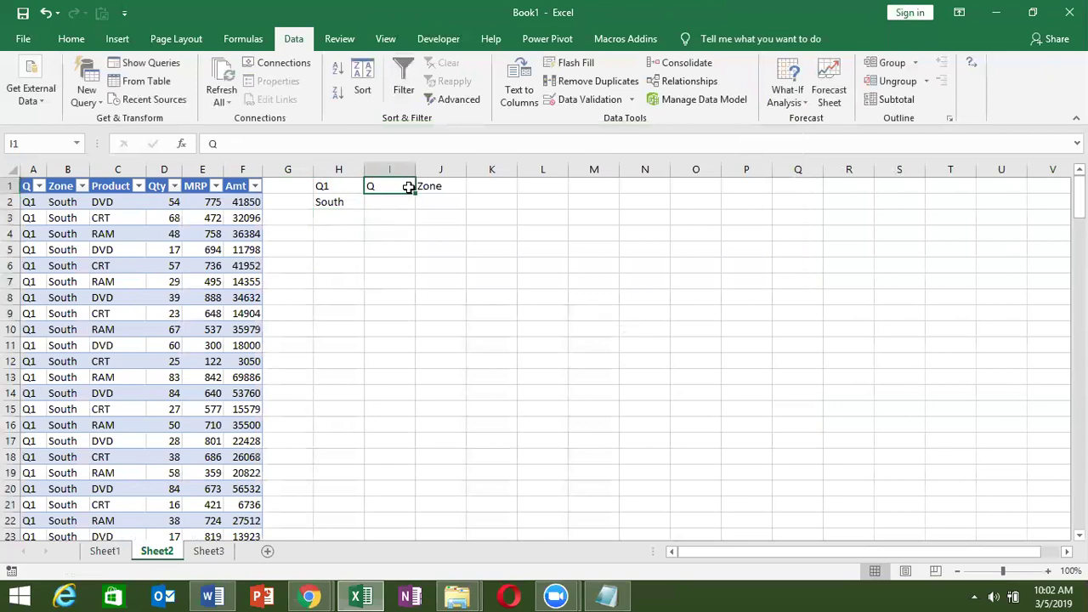
left_click(434, 190)
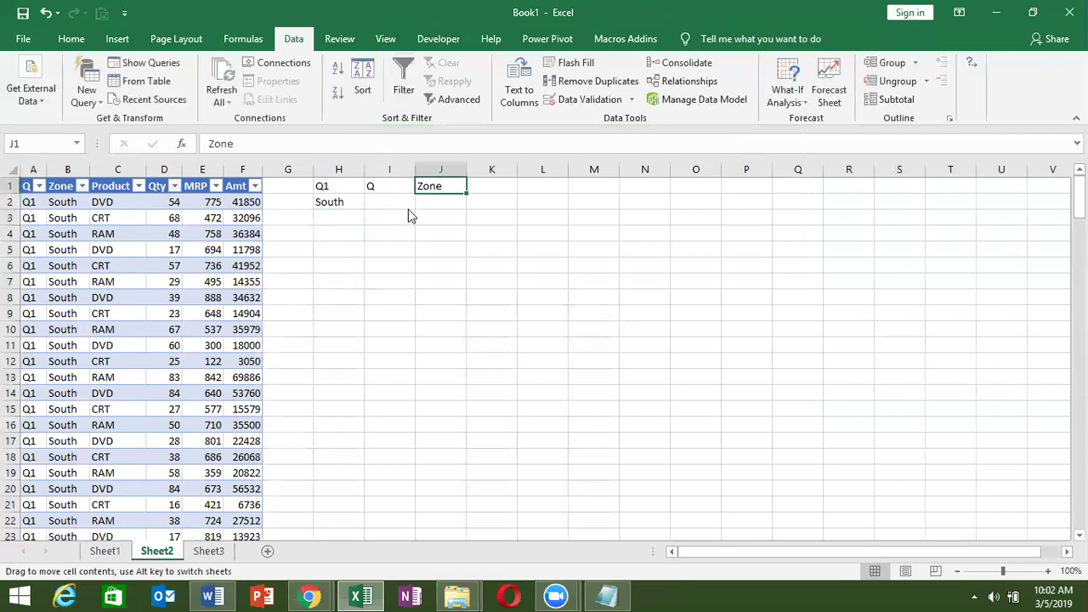
left_click_drag(408, 216, 396, 211)
left_click(335, 216)
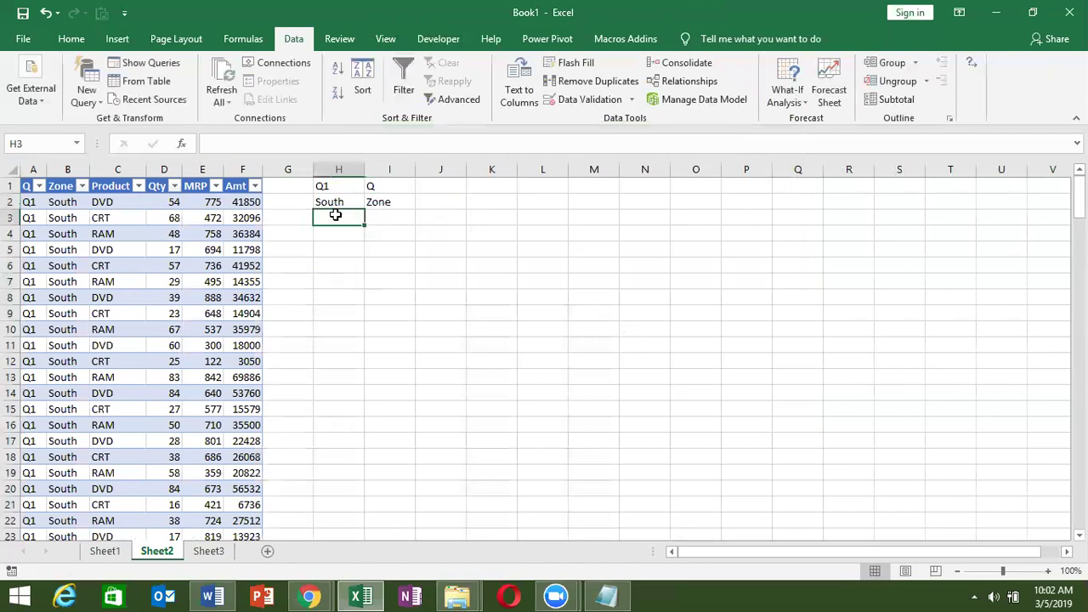
Step: Clear the zone value from H2, then select the table's Zone and Q columns
left_click(328, 201)
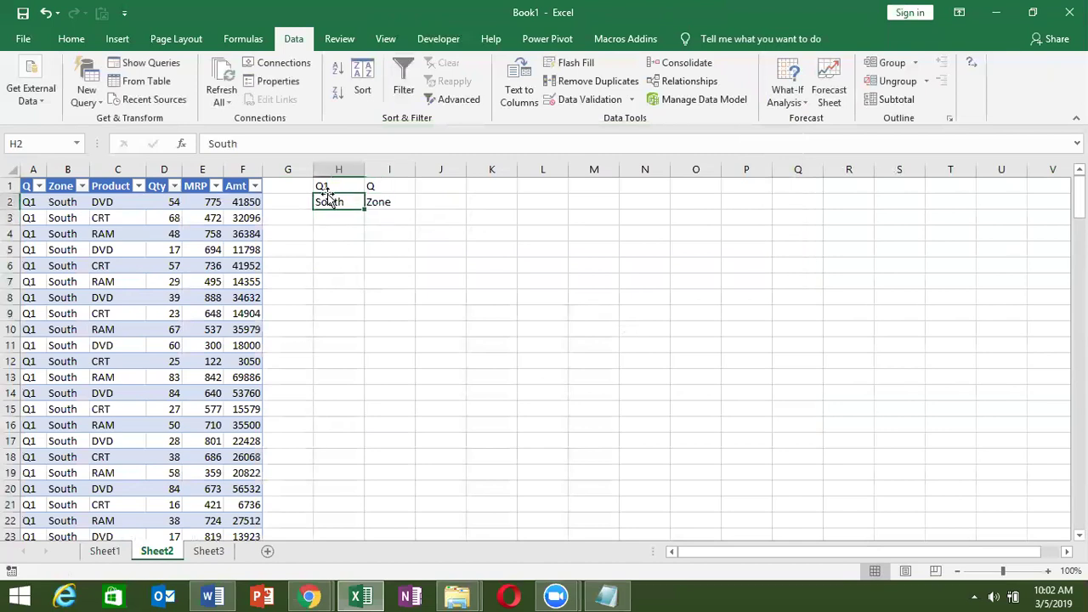
key("Delete")
left_click(61, 169)
left_click(34, 167)
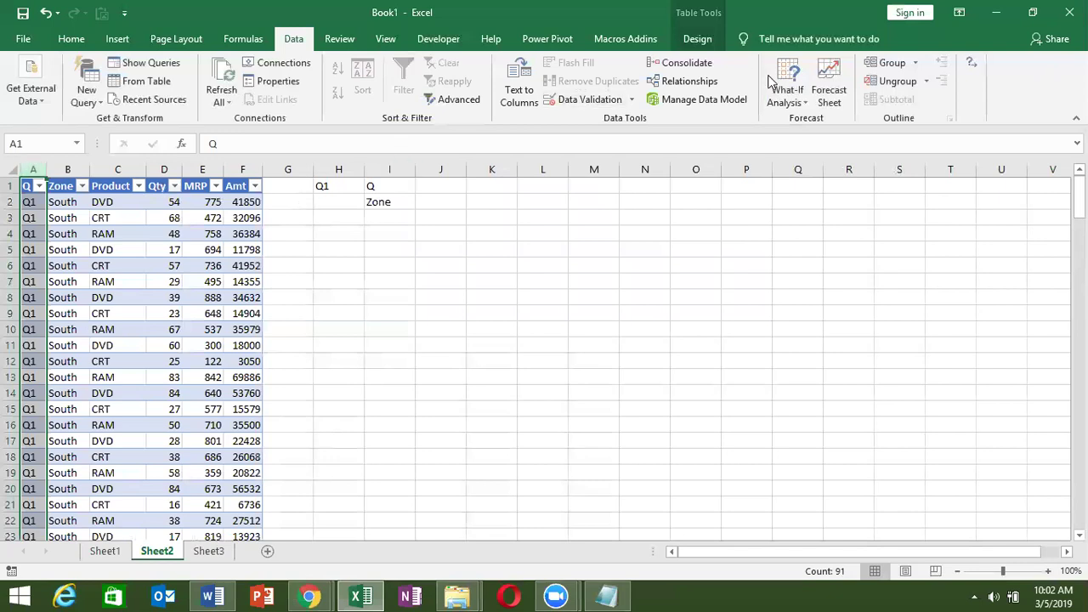
Step: Replace AND with OR in the Query from Excel Files1 command text
left_click(188, 246)
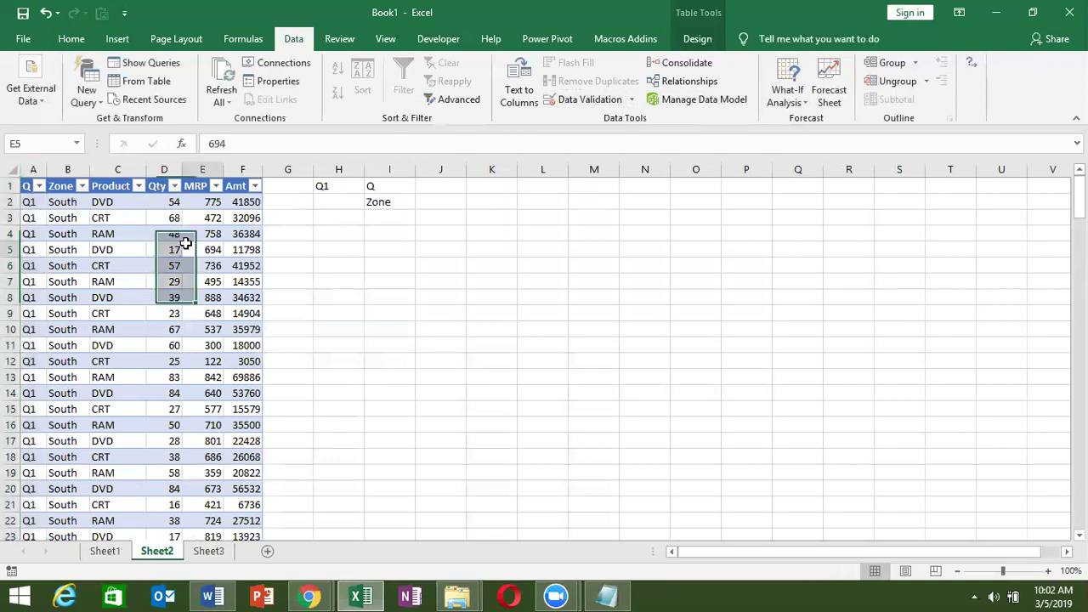
left_click(270, 69)
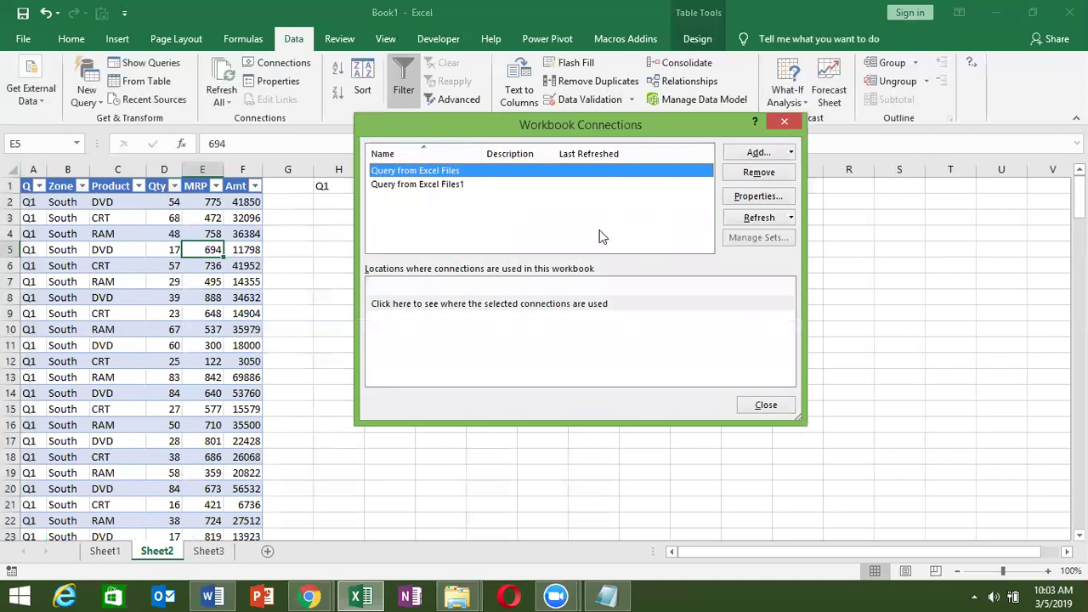
left_click(466, 186)
left_click(747, 201)
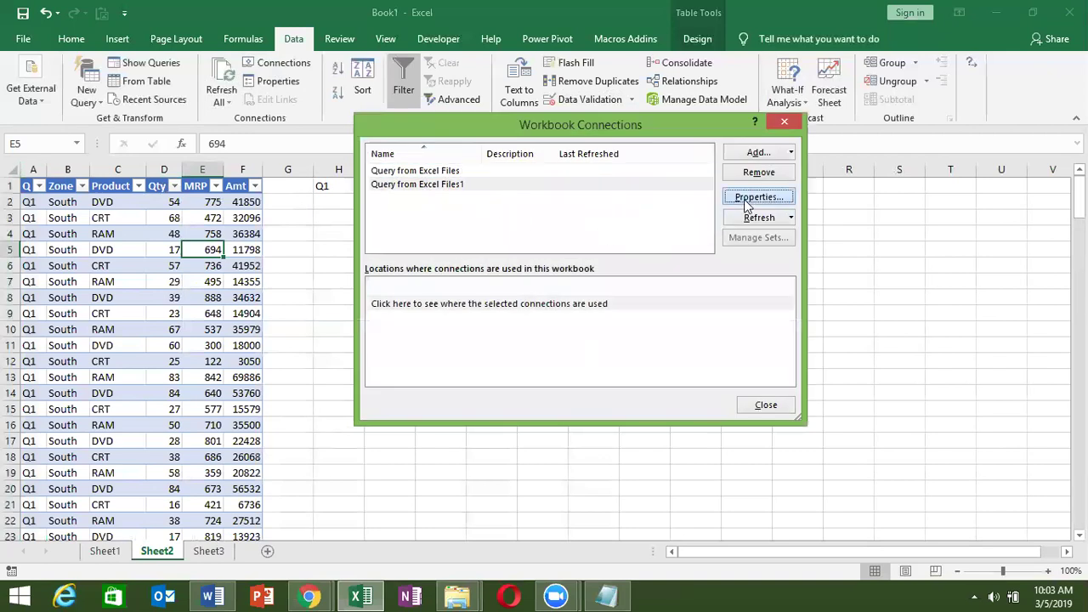
left_click(476, 159)
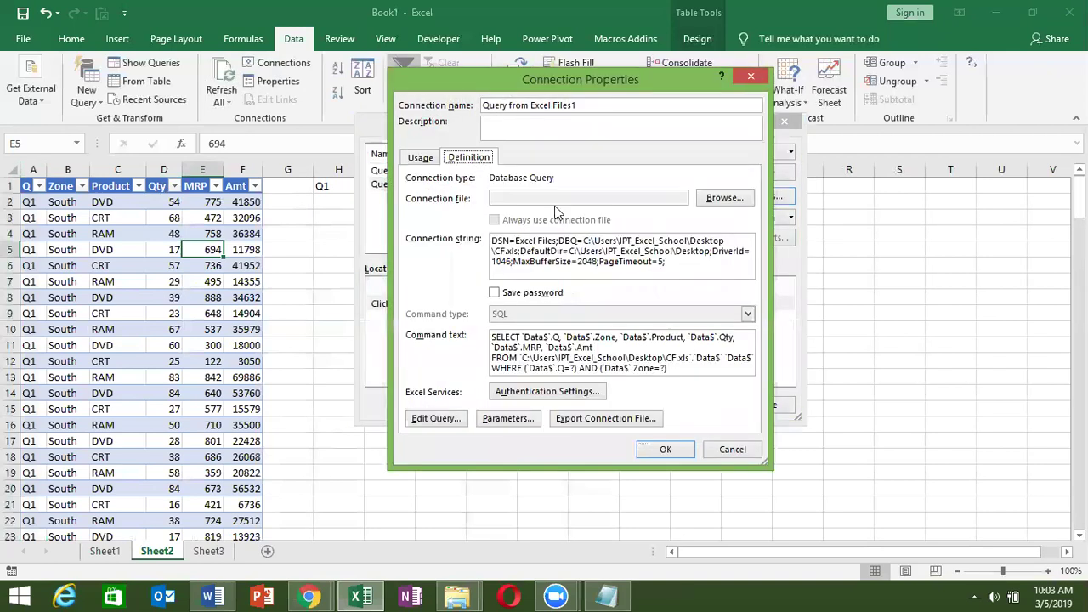
double_click(590, 368)
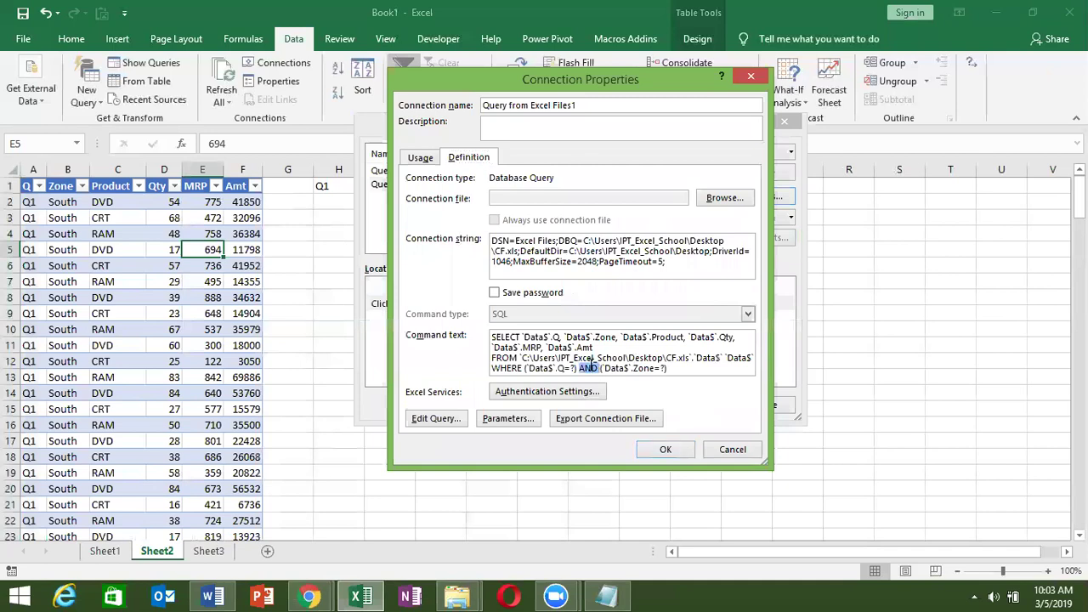
type("OR")
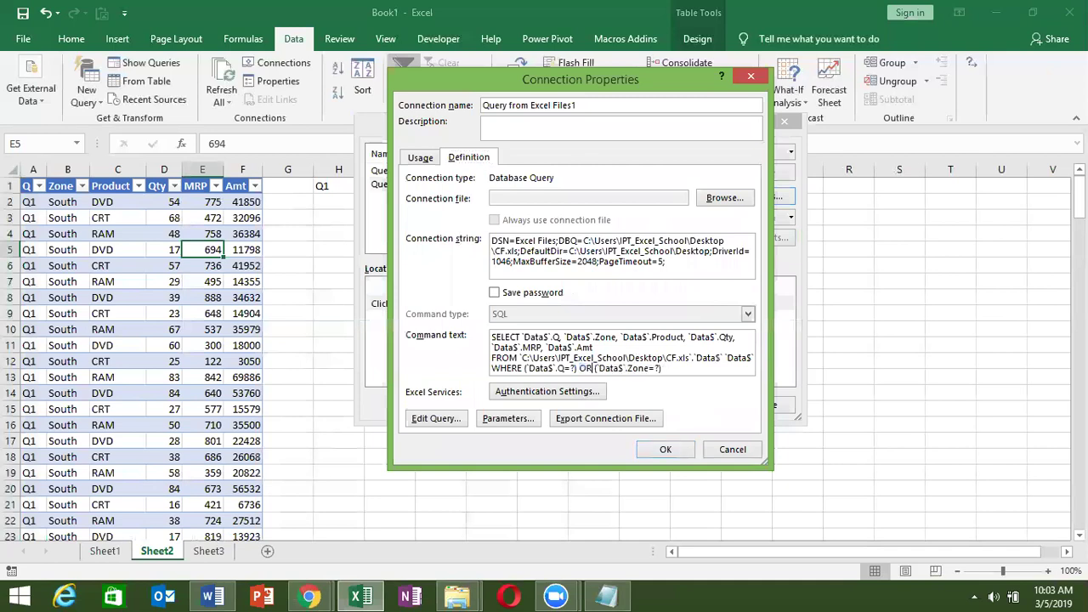
left_click(667, 448)
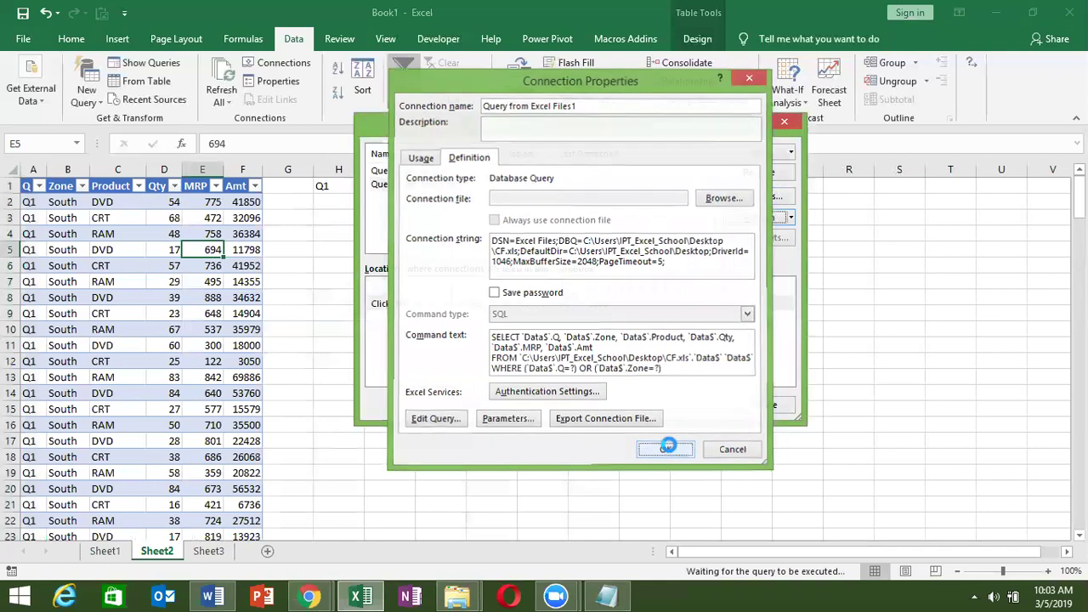
left_click(749, 409)
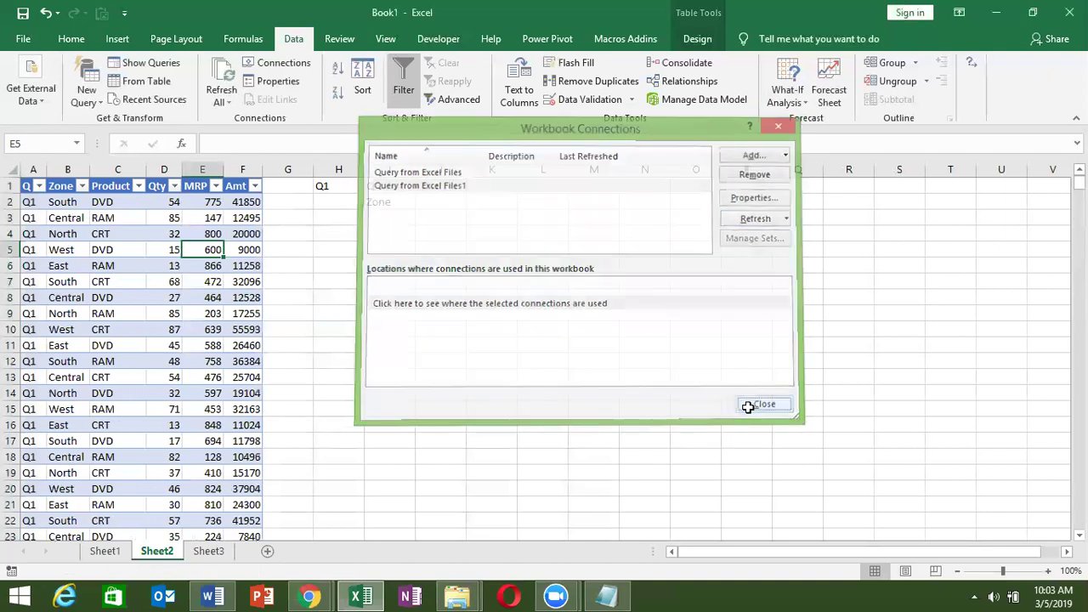
left_click(352, 204)
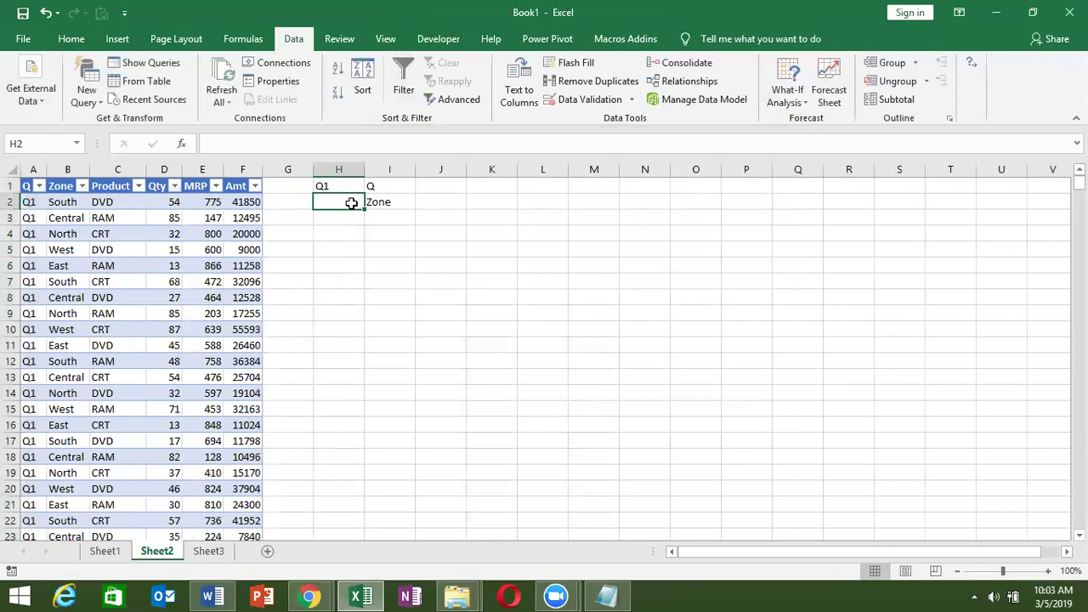
Step: Enter South in H2, clear Q1 from H1, and minimise Excel to the desktop
type("South")
key("Return")
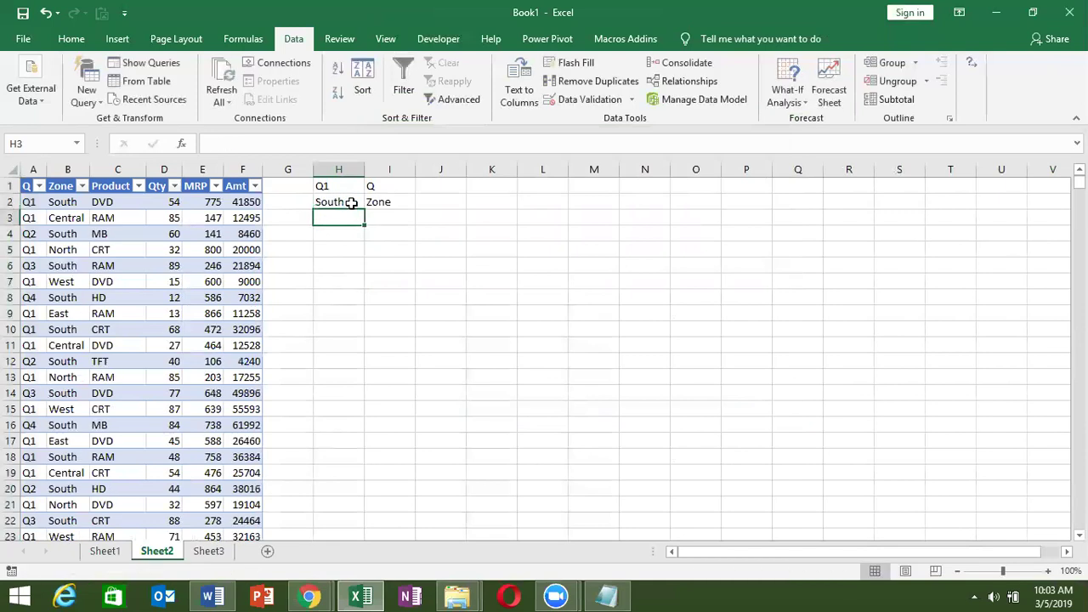
left_click(351, 203)
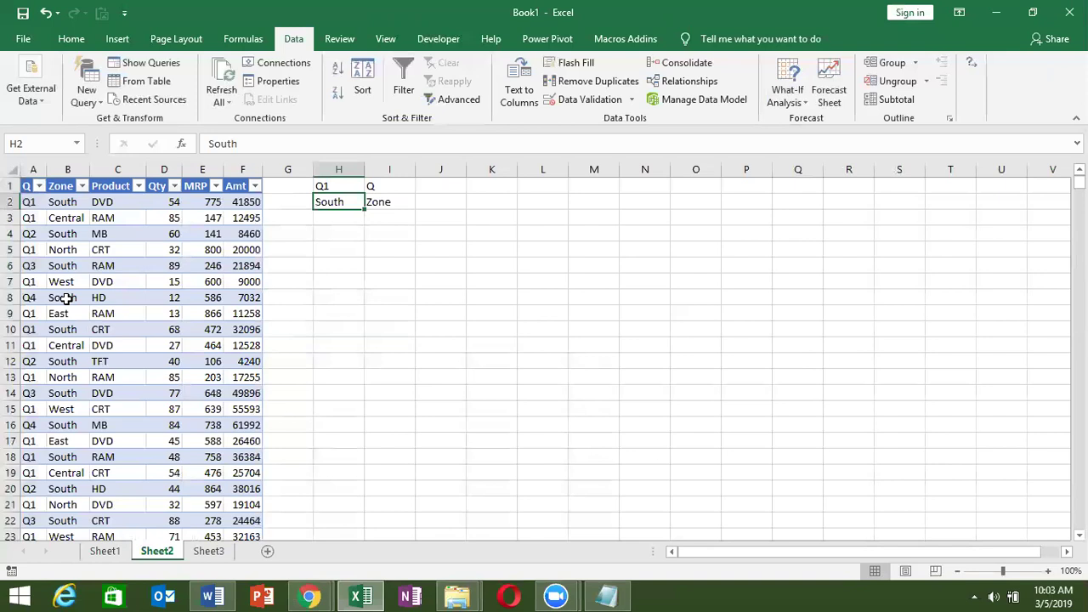
key("Up")
key("Delete")
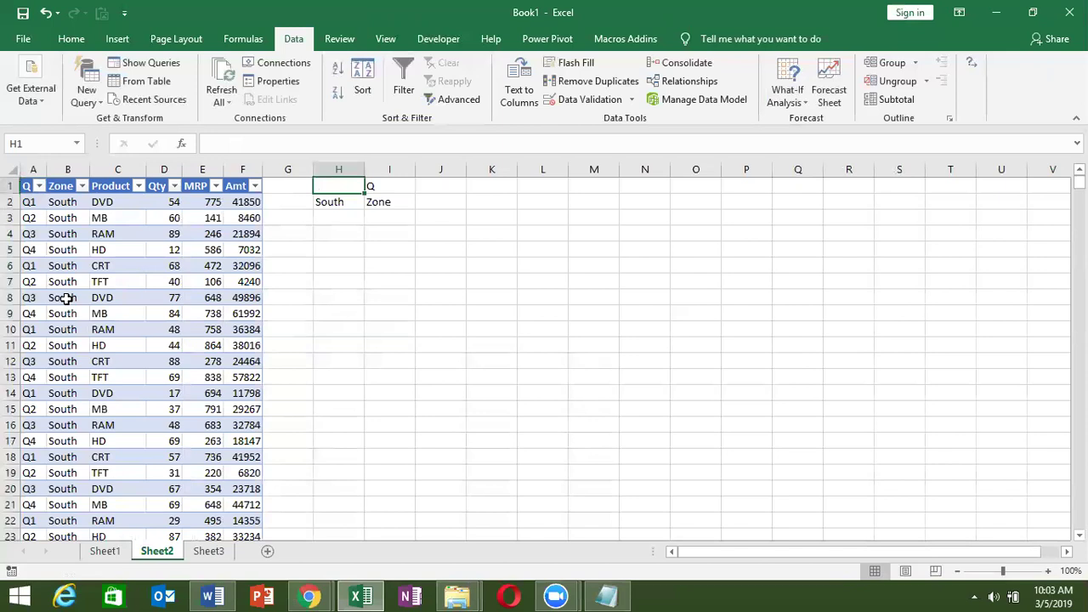
key("super+d")
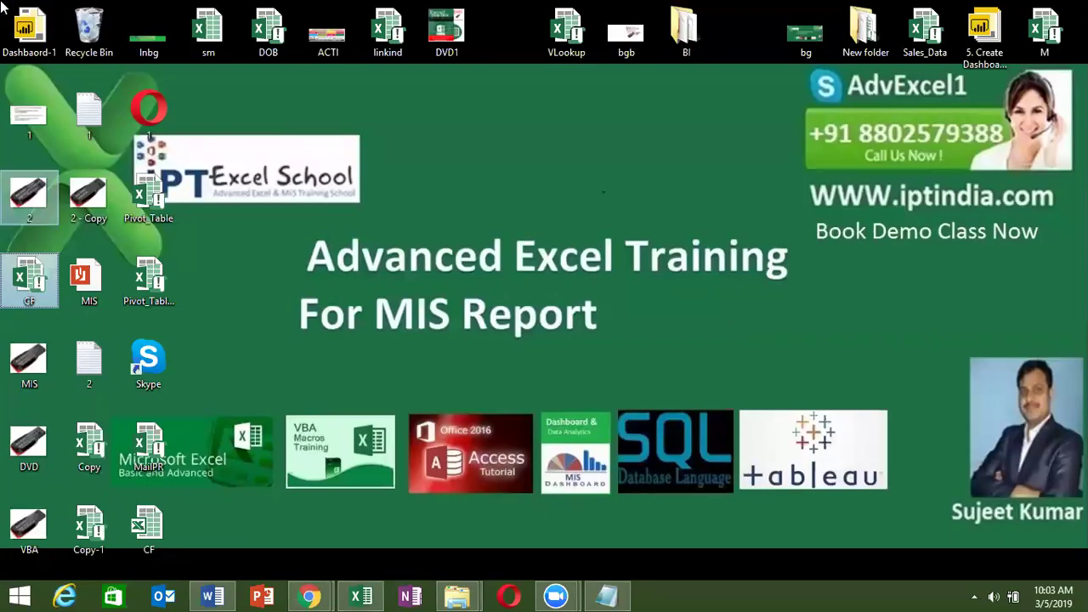